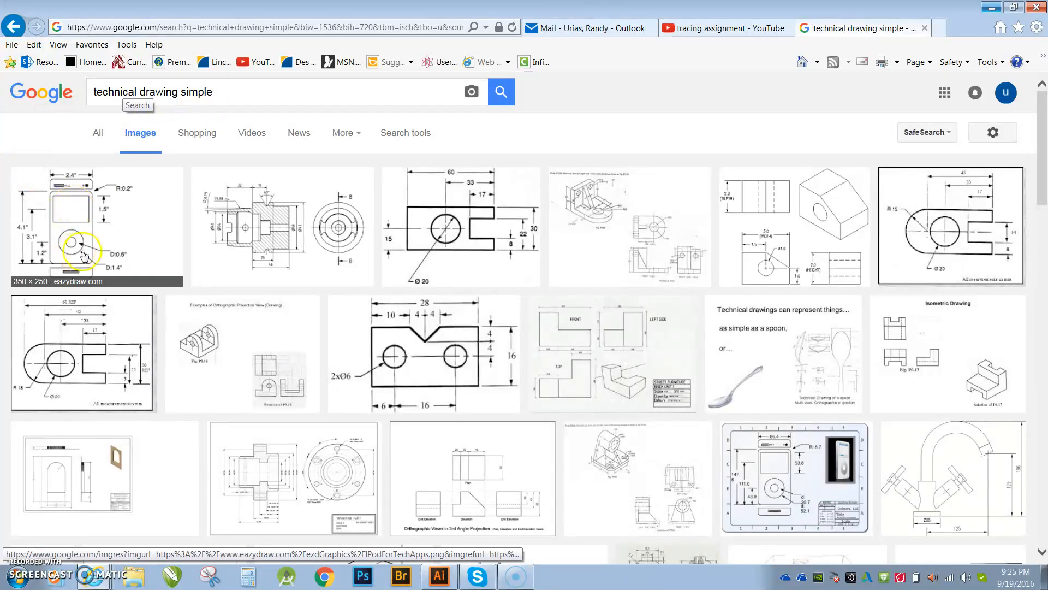
- Save the iPod technical drawing from the image search results to the Pictures library as untitled.png
{"action": "left_click", "coordinate": [101, 221]}
{"action": "right_click", "coordinate": [101, 221]}
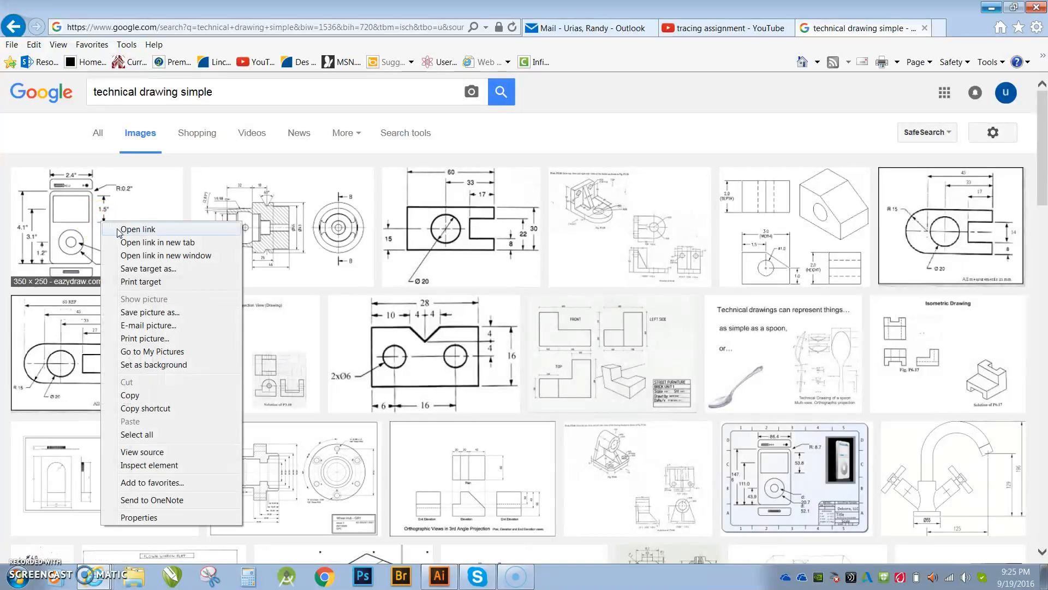
{"action": "left_click", "coordinate": [146, 312]}
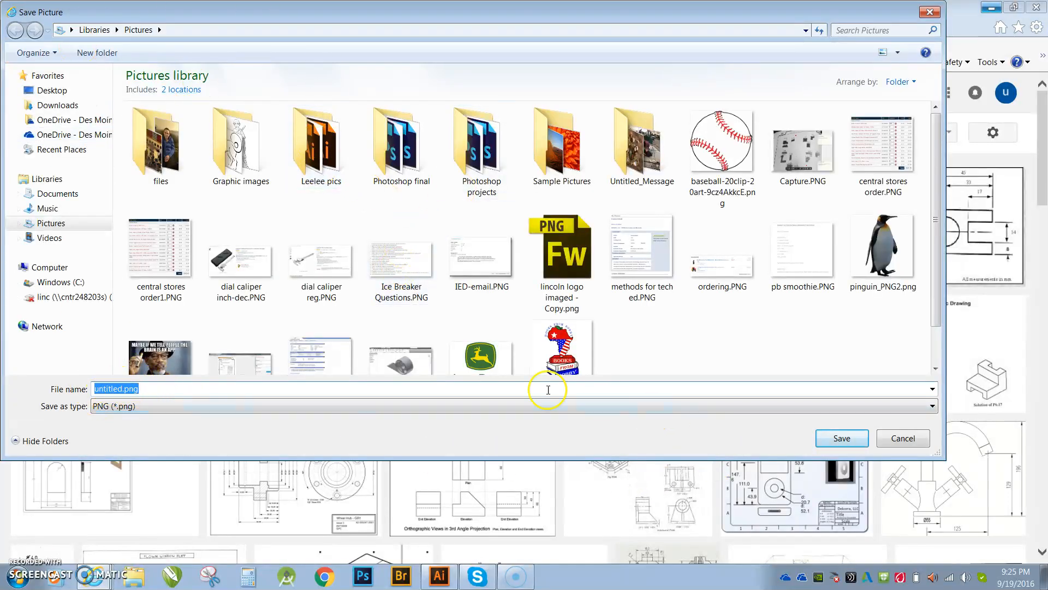
{"action": "left_click", "coordinate": [824, 448]}
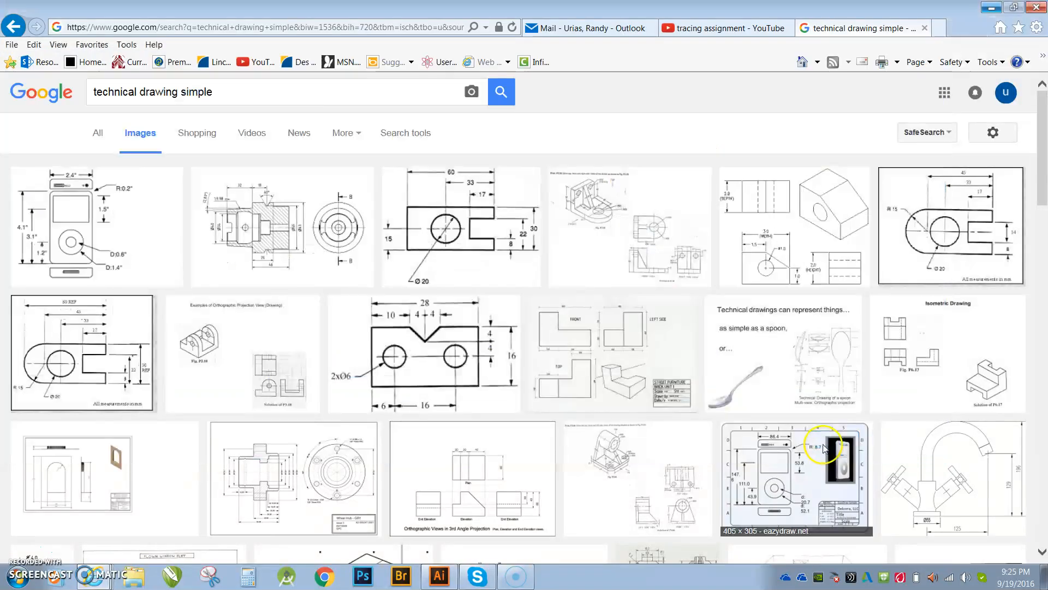
- Switch to Illustrator and start a new document named Ipod Design
{"action": "left_click", "coordinate": [442, 578]}
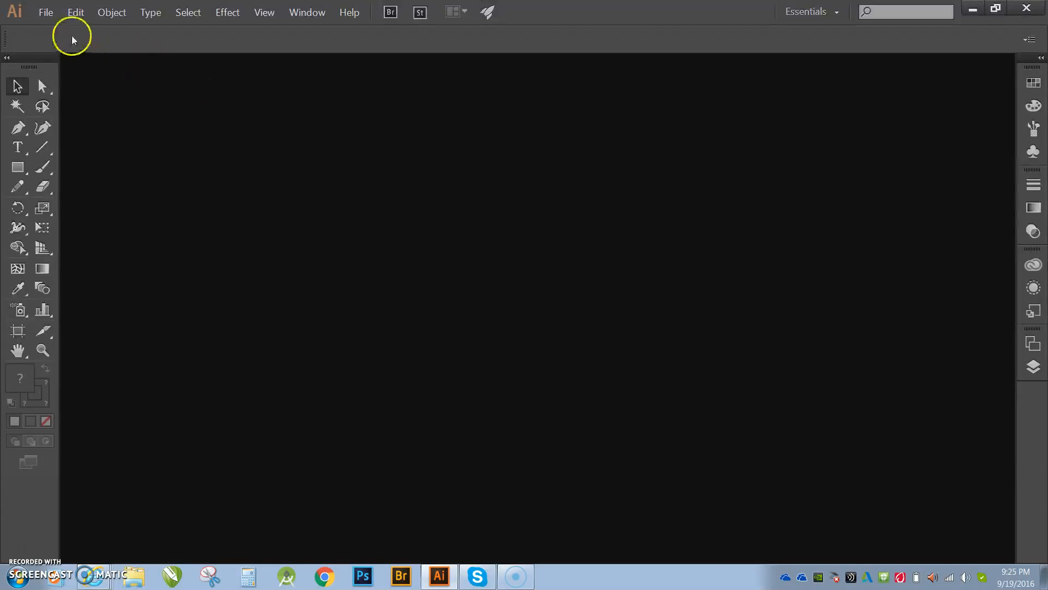
{"action": "left_click", "coordinate": [56, 18]}
{"action": "left_click", "coordinate": [56, 27]}
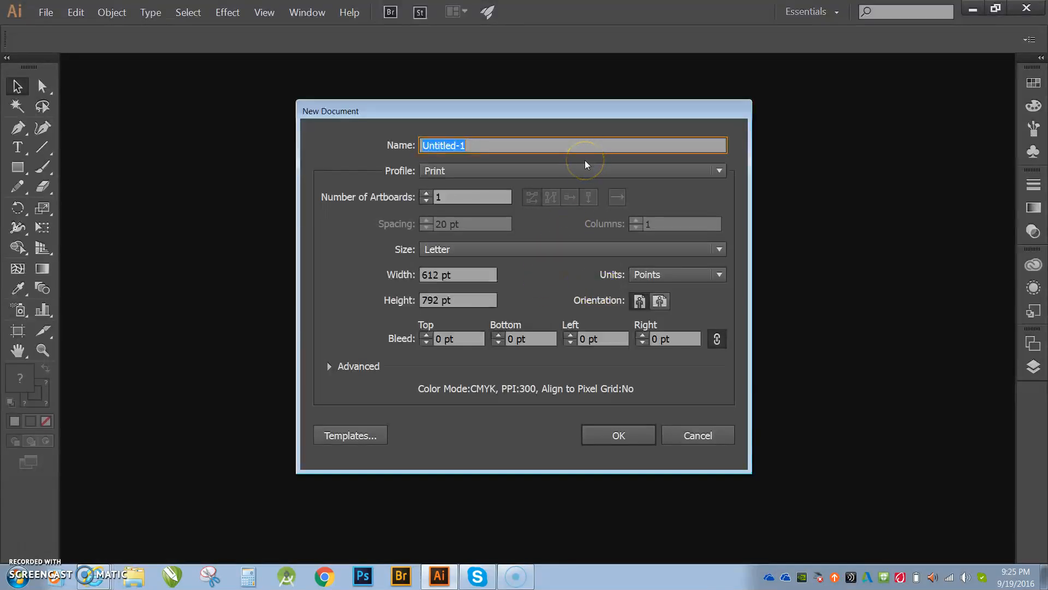
{"action": "key", "text": "BackSpace"}
- Create the document with 2 artboards, units in inches and landscape orientation
{"action": "left_click", "coordinate": [426, 193]}
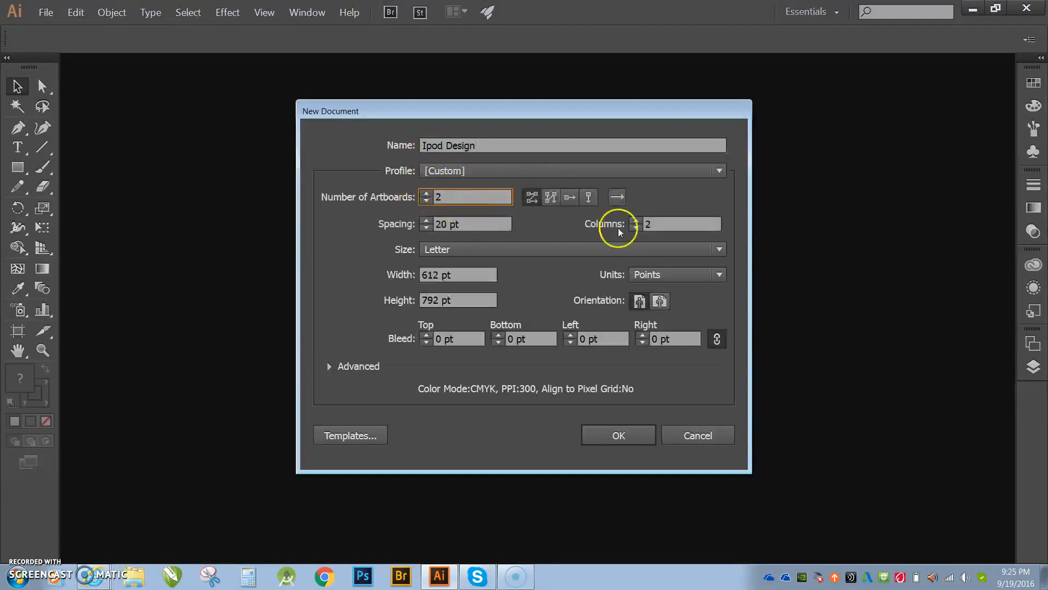
{"action": "left_click", "coordinate": [695, 279]}
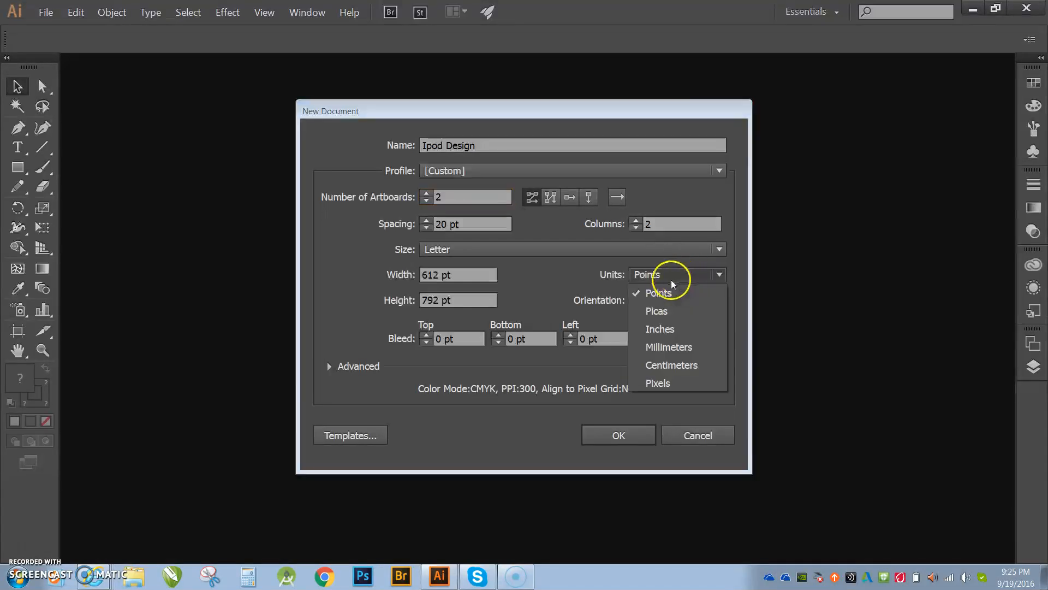
{"action": "left_click", "coordinate": [662, 329]}
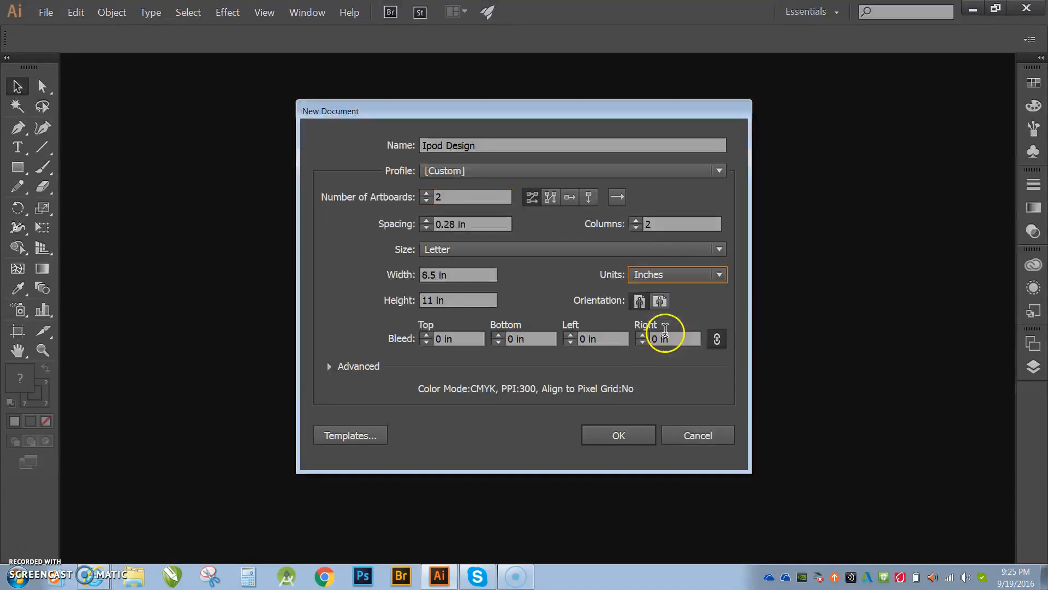
{"action": "left_click", "coordinate": [660, 301]}
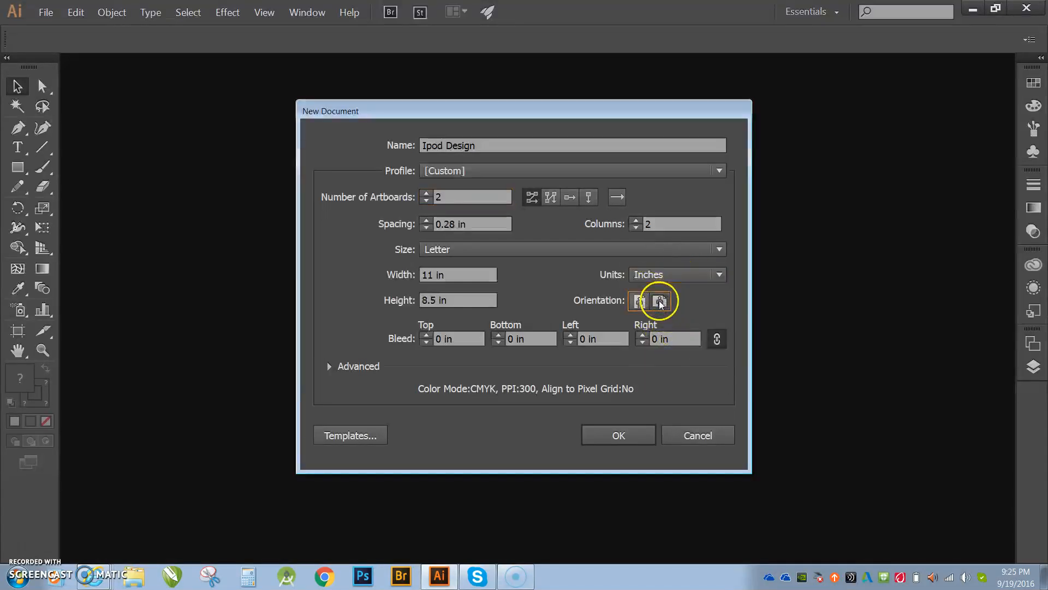
{"action": "left_click", "coordinate": [636, 430]}
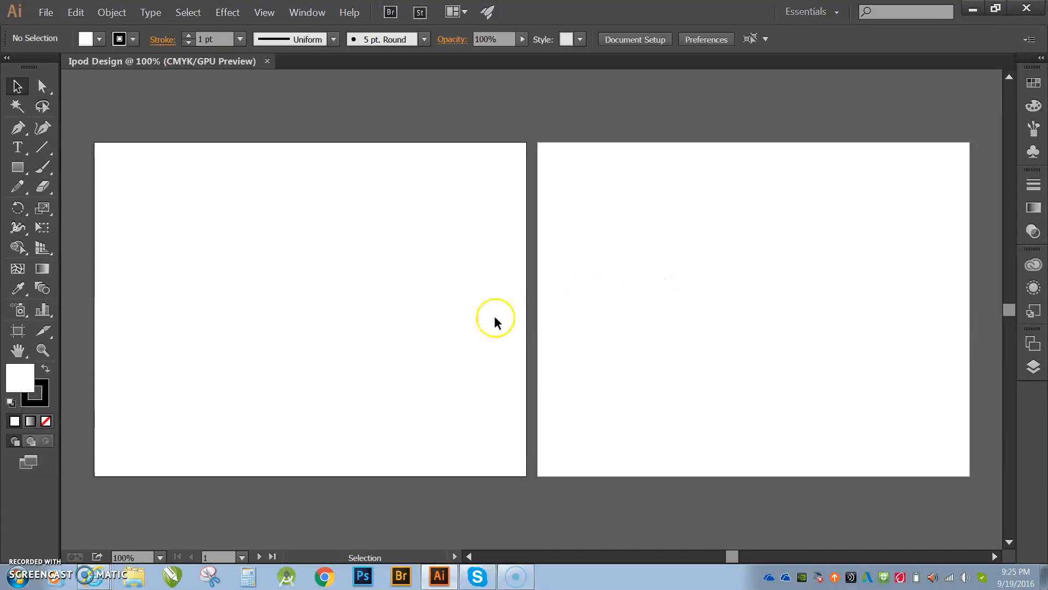
- Place the saved untitled.png image onto the first artboard
{"action": "left_click", "coordinate": [46, 13]}
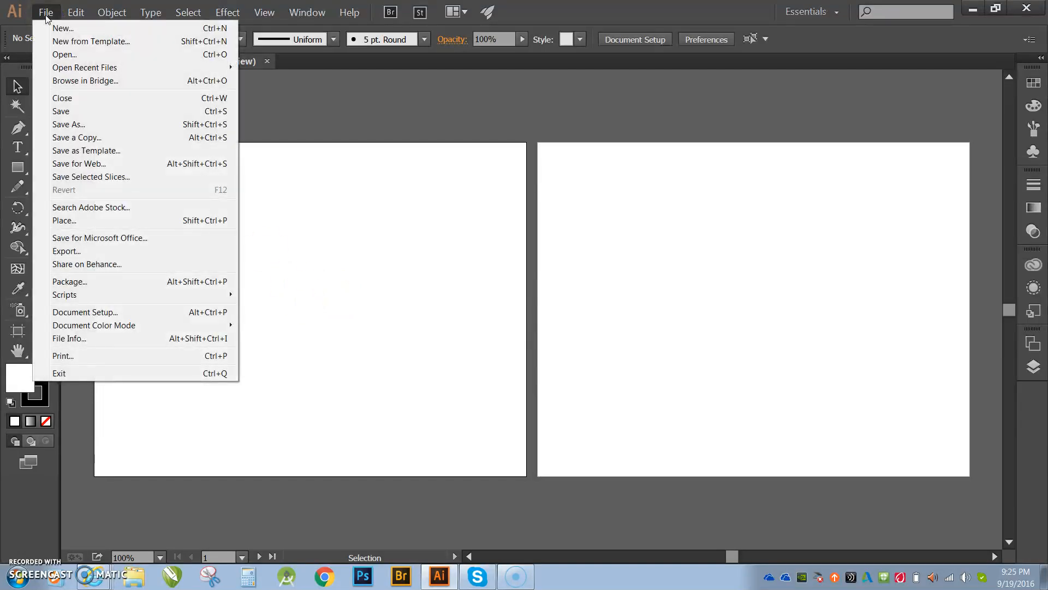
{"action": "left_click", "coordinate": [61, 221]}
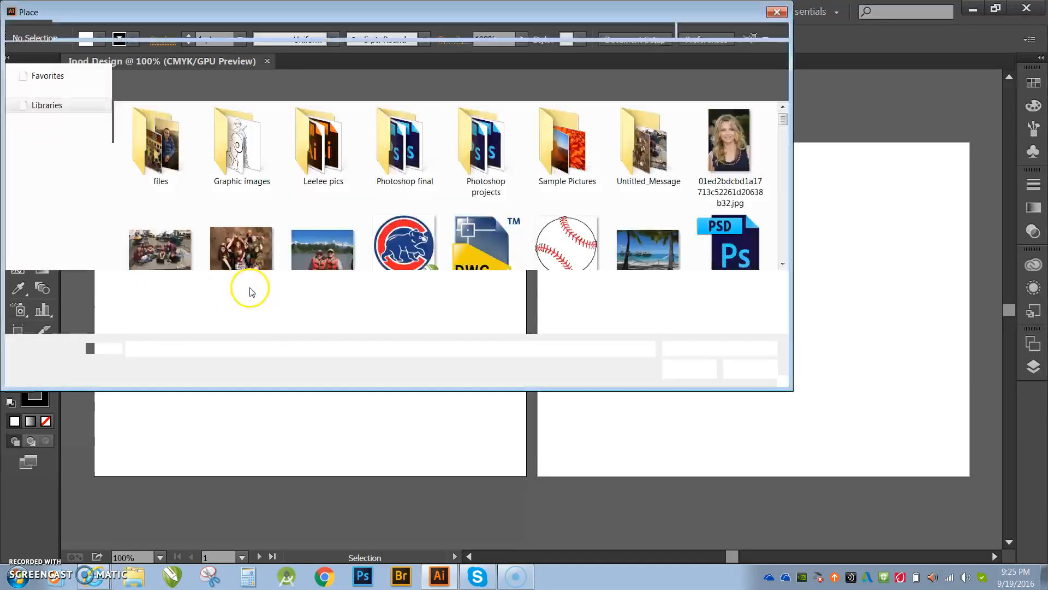
{"action": "left_click", "coordinate": [783, 264]}
{"action": "left_click", "coordinate": [783, 263]}
{"action": "left_click", "coordinate": [784, 264]}
{"action": "left_click", "coordinate": [783, 264]}
{"action": "left_click", "coordinate": [784, 263]}
{"action": "left_click", "coordinate": [783, 264]}
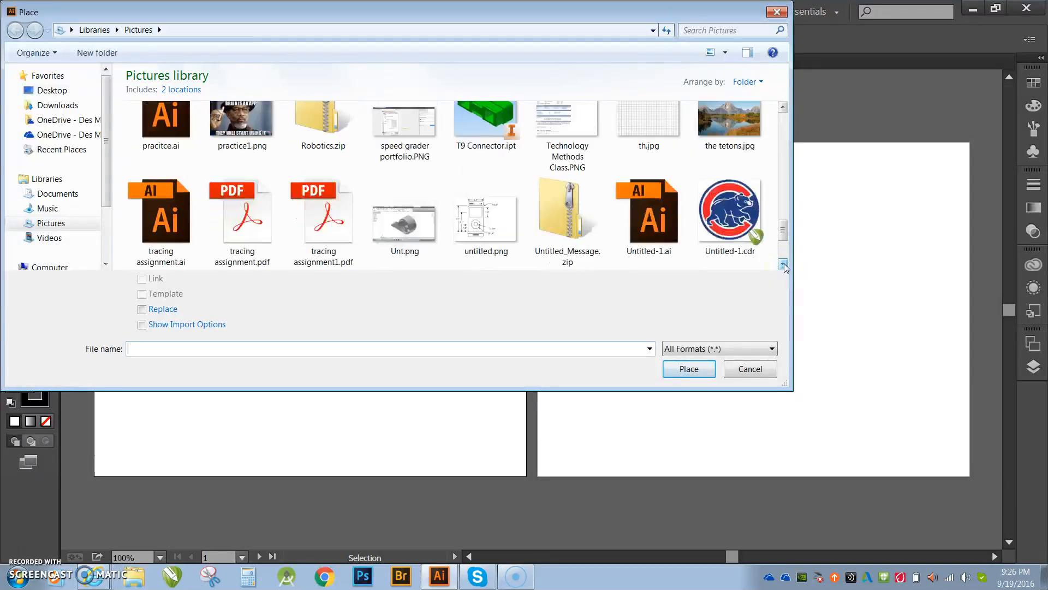
{"action": "double_click", "coordinate": [485, 221]}
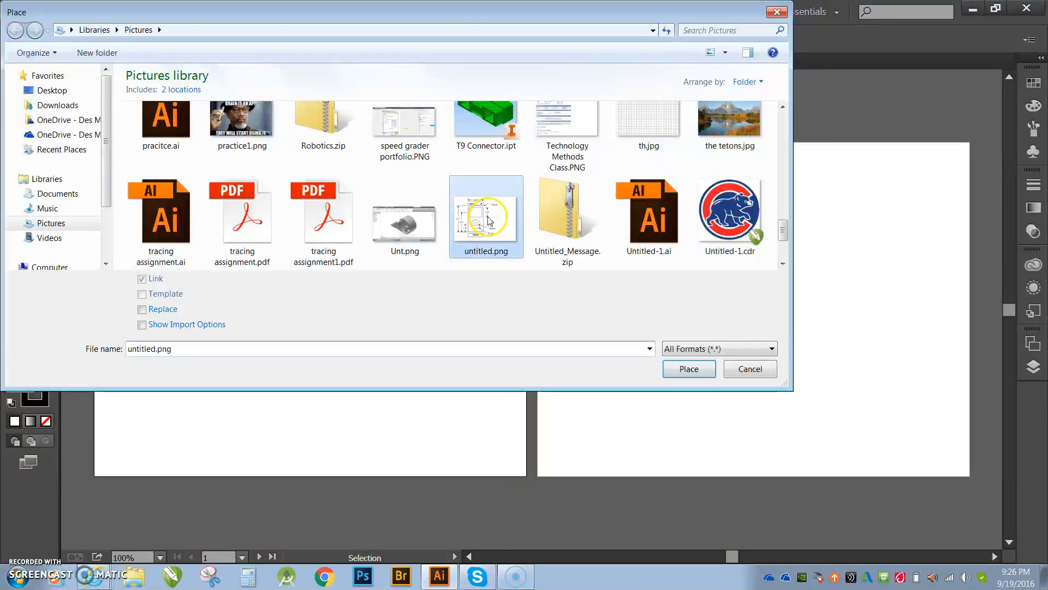
{"action": "left_click", "coordinate": [212, 189]}
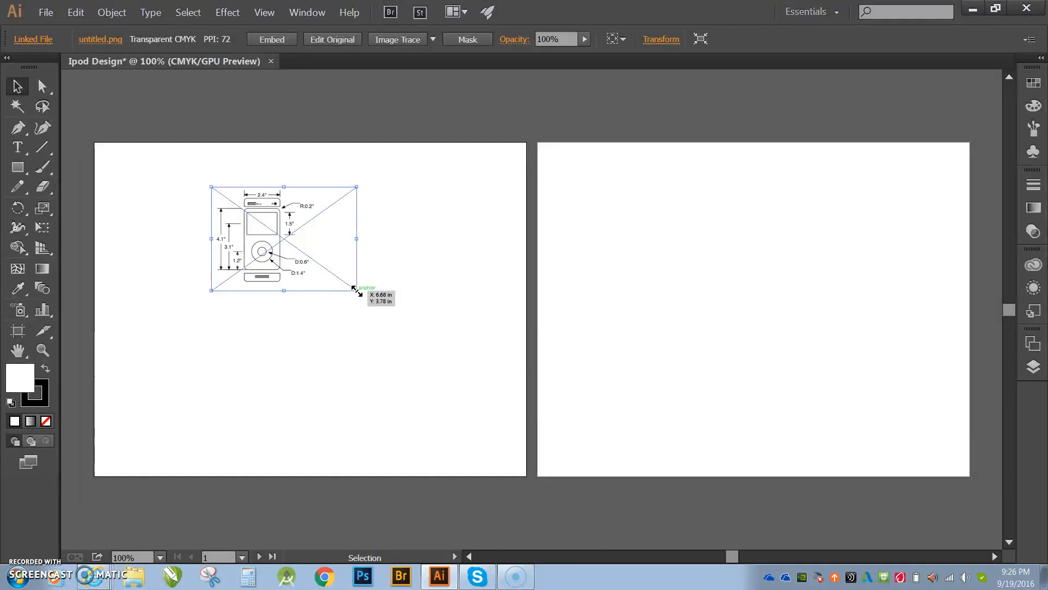
- Enlarge and reposition the placed drawing so it fills most of the first artboard
{"action": "left_click_drag", "start_coordinate": [356, 289], "coordinate": [510, 400]}
{"action": "left_click_drag", "start_coordinate": [346, 320], "coordinate": [283, 307]}
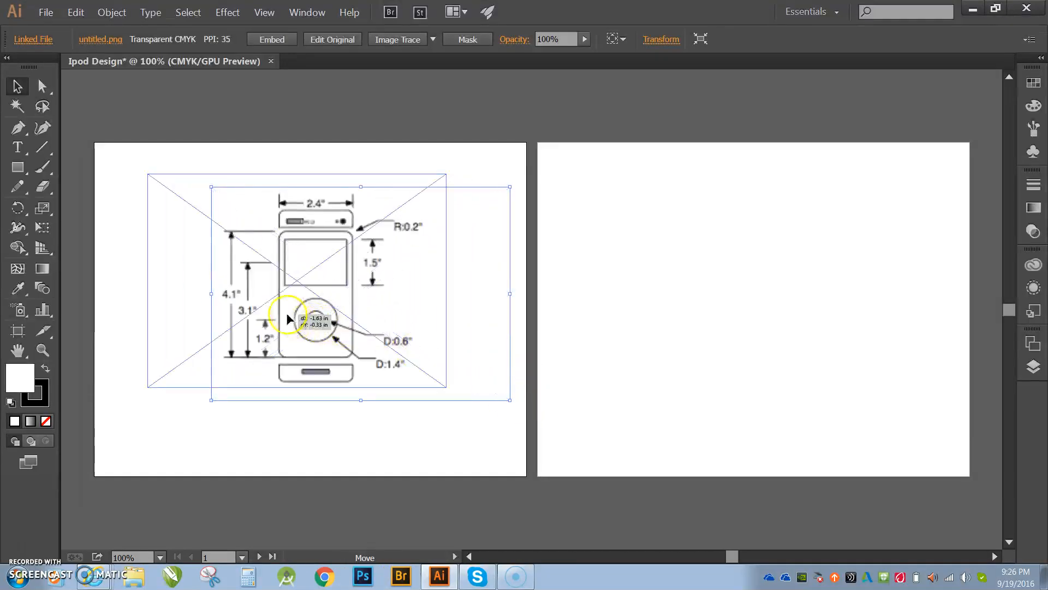
{"action": "left_click_drag", "start_coordinate": [446, 387], "coordinate": [492, 420]}
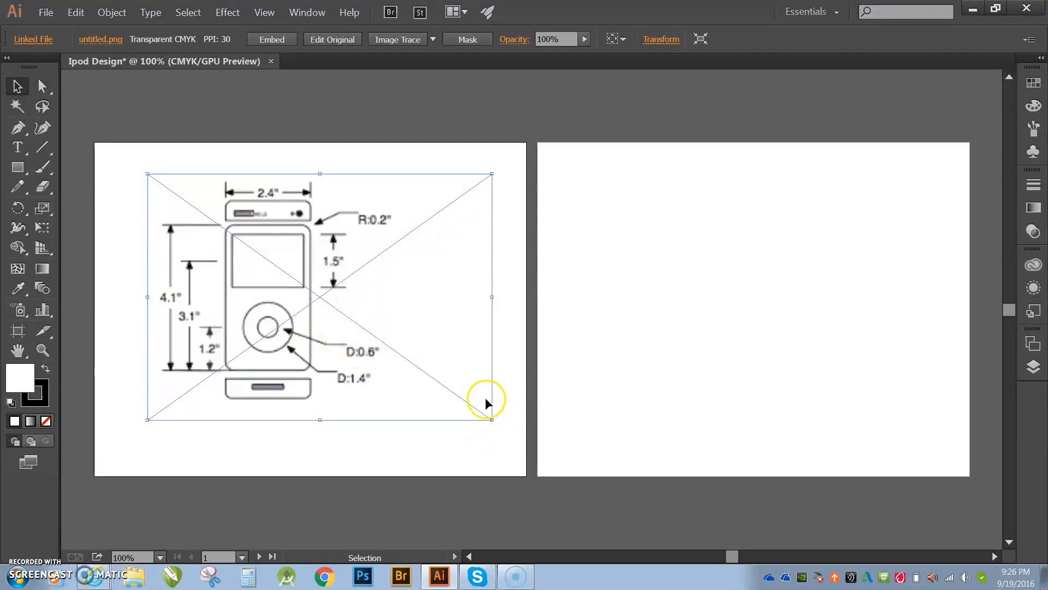
{"action": "left_click", "coordinate": [497, 343]}
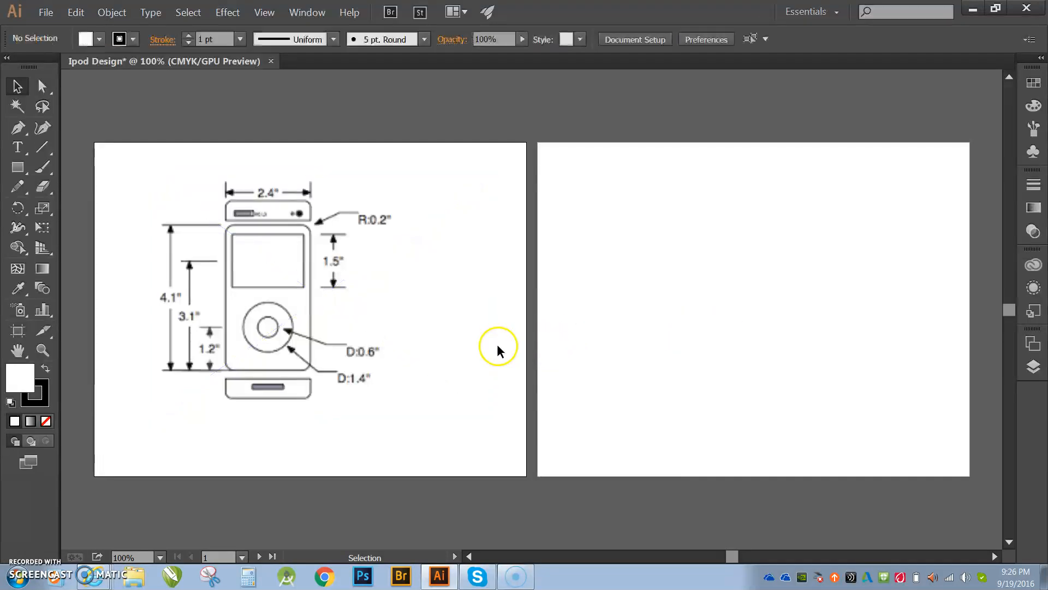
- Expand Layer 1 in the Layers panel and lock the linked image
{"action": "left_click", "coordinate": [1033, 370]}
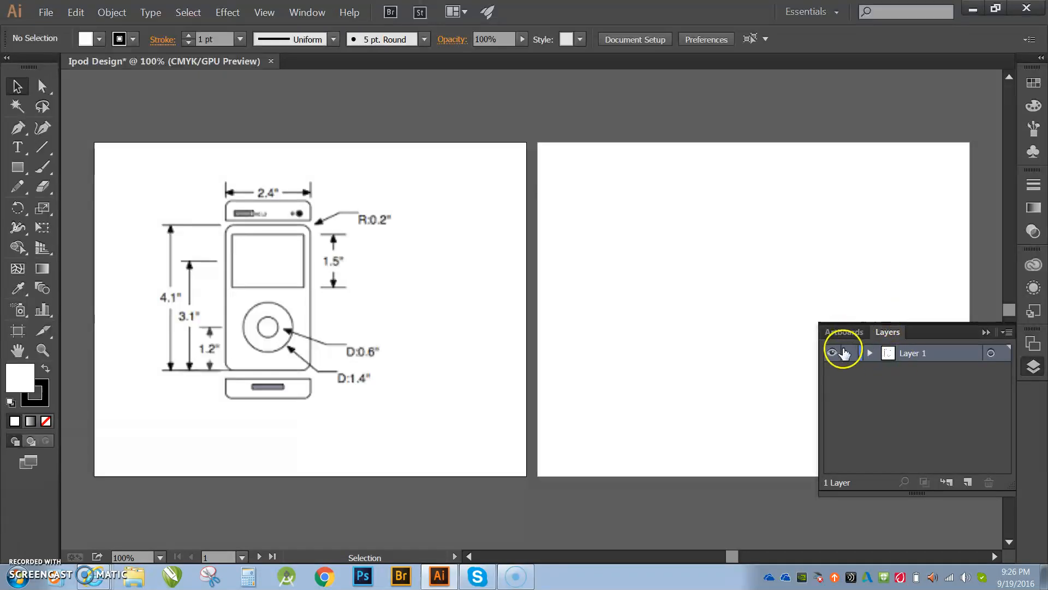
{"action": "left_click", "coordinate": [870, 353]}
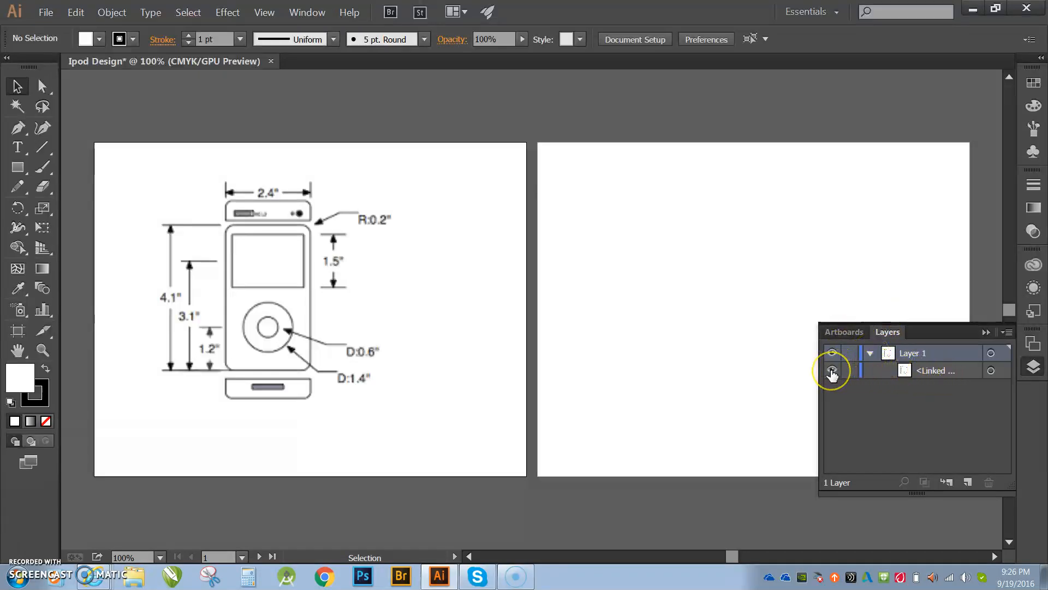
{"action": "left_click", "coordinate": [832, 371]}
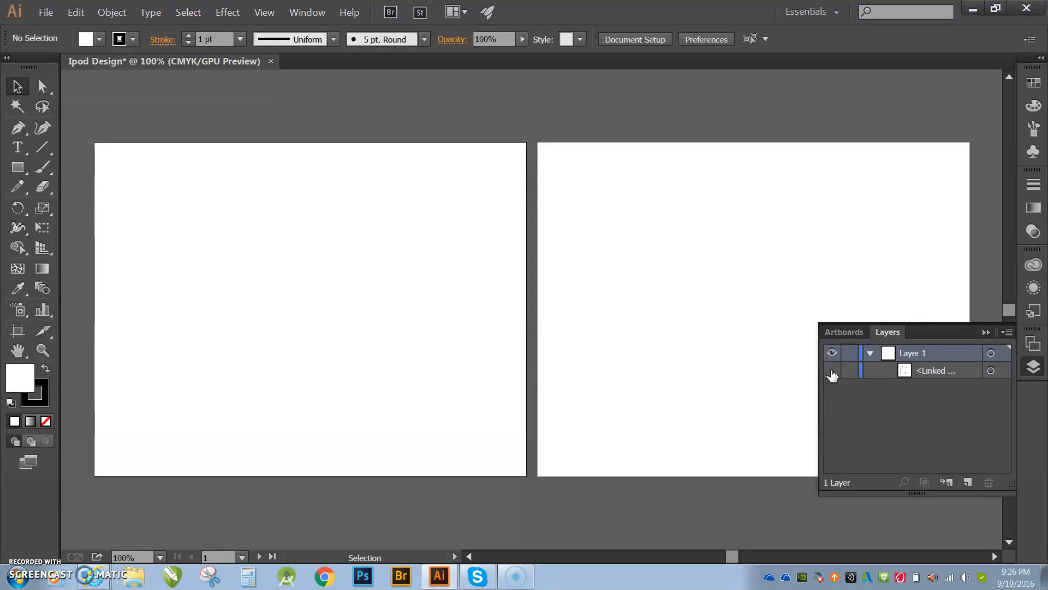
{"action": "left_click", "coordinate": [832, 371]}
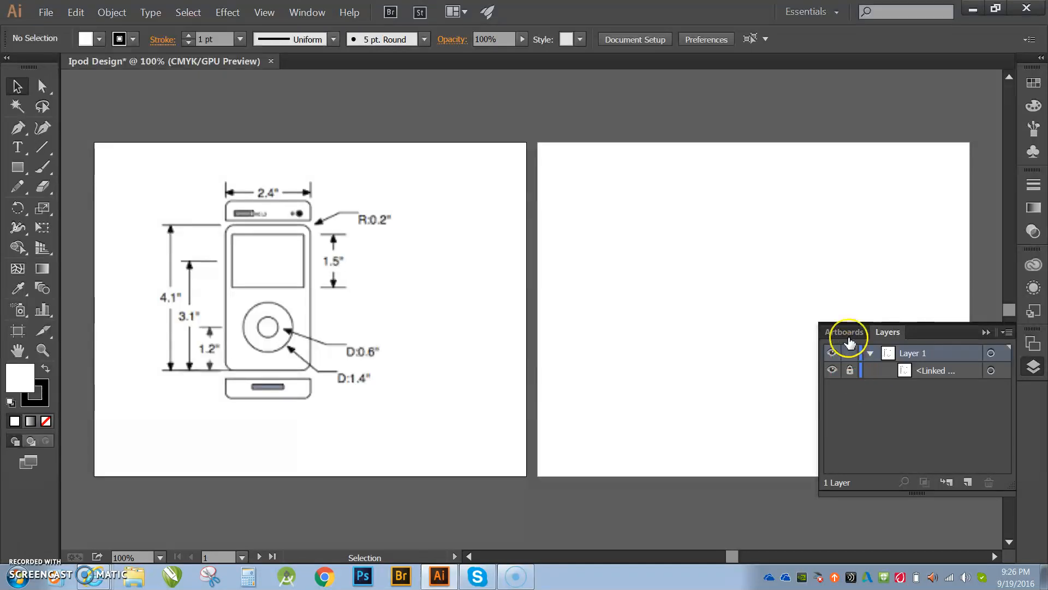
{"action": "left_click", "coordinate": [851, 370]}
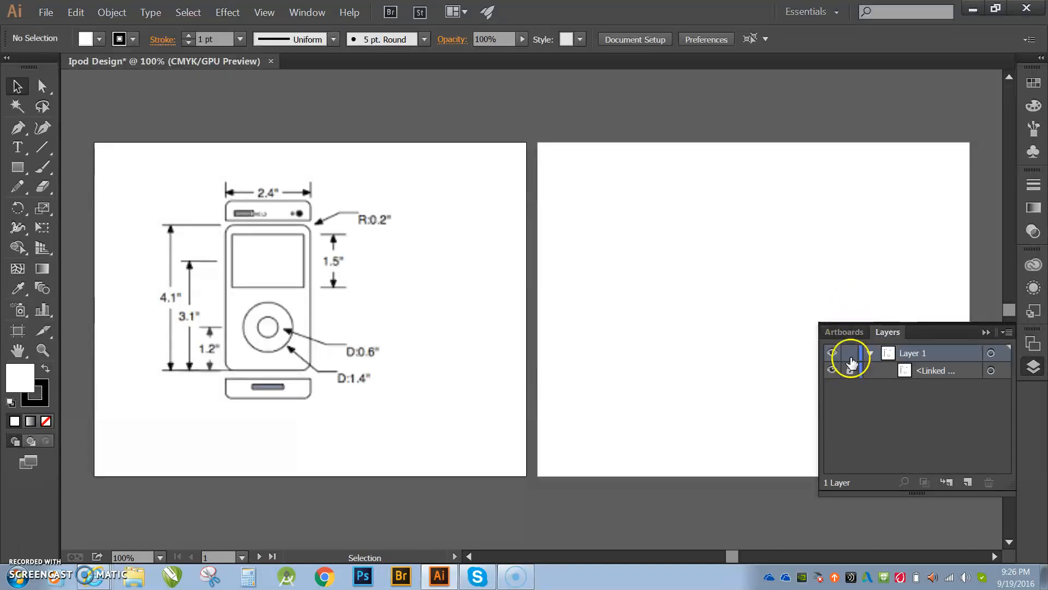
- Create a new layer above Layer 1 for tracing
{"action": "left_click", "coordinate": [970, 483]}
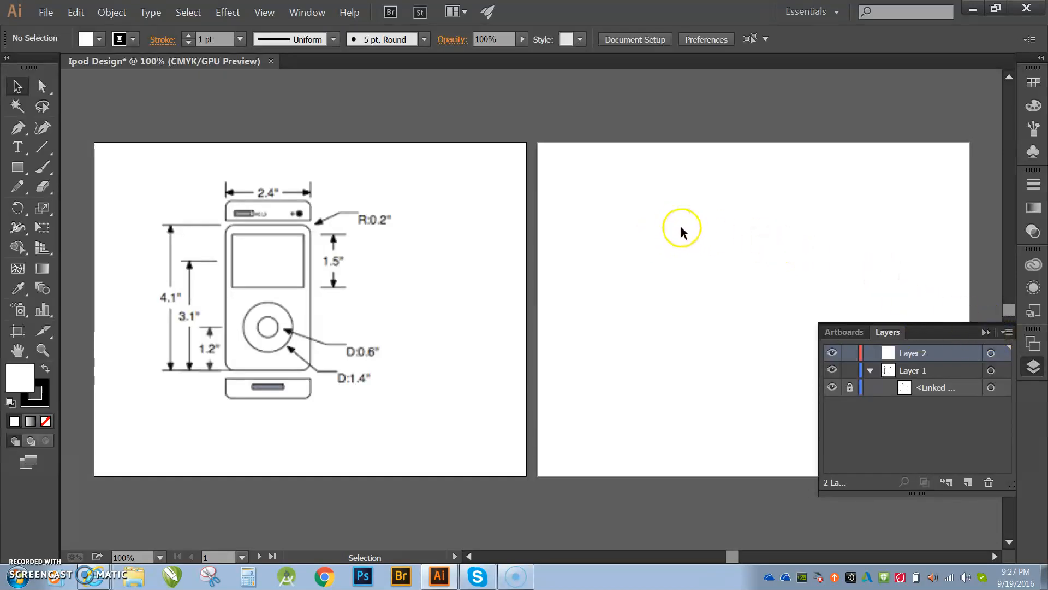
{"action": "left_click", "coordinate": [985, 333]}
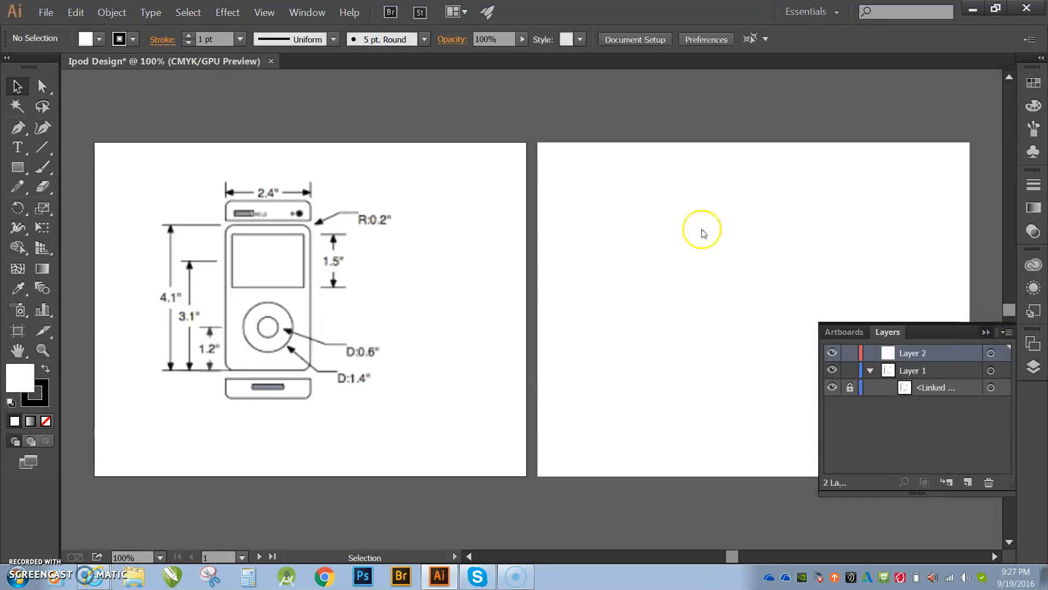
{"action": "left_click", "coordinate": [1034, 345]}
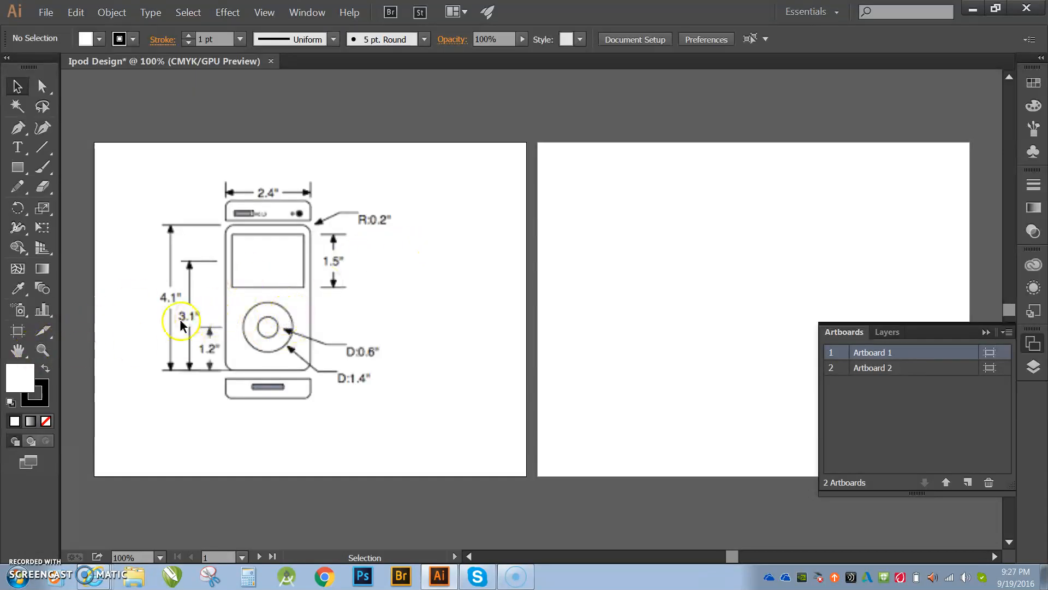
- Draw a rectangle over the iPod's body outline with the Rectangle tool
{"action": "left_click", "coordinate": [44, 350]}
{"action": "left_click", "coordinate": [291, 306]}
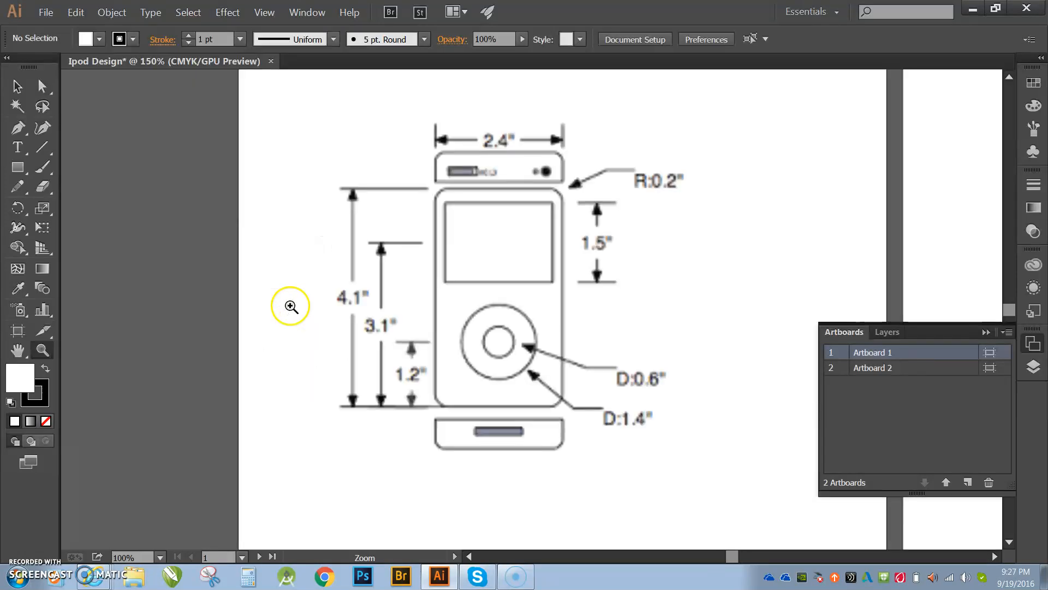
{"action": "left_click", "coordinate": [474, 306]}
{"action": "left_click", "coordinate": [520, 325]}
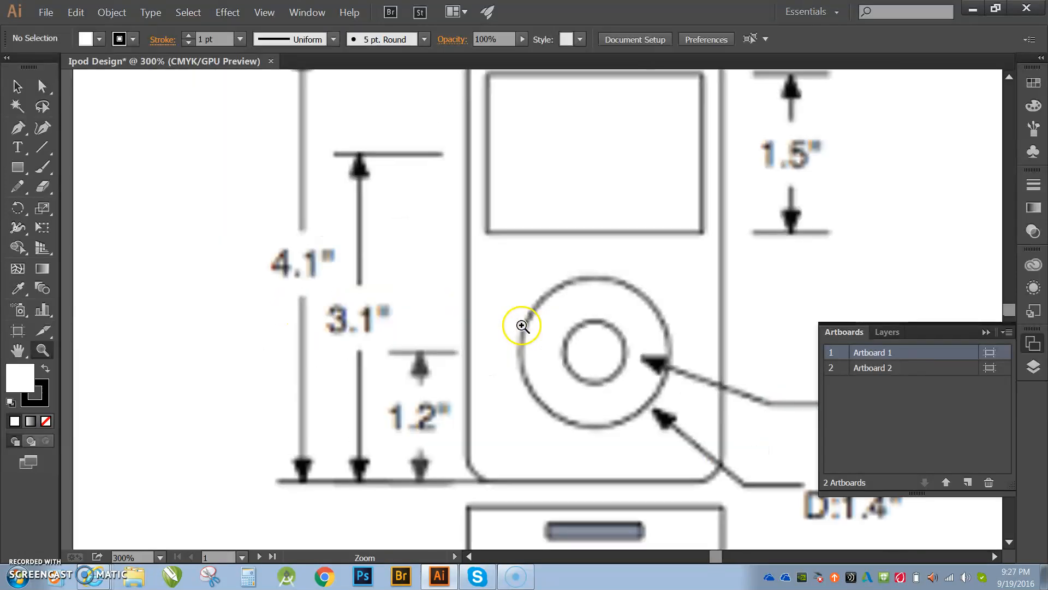
{"action": "scroll", "coordinate": [604, 292], "scroll_direction": "up", "scroll_amount": 2}
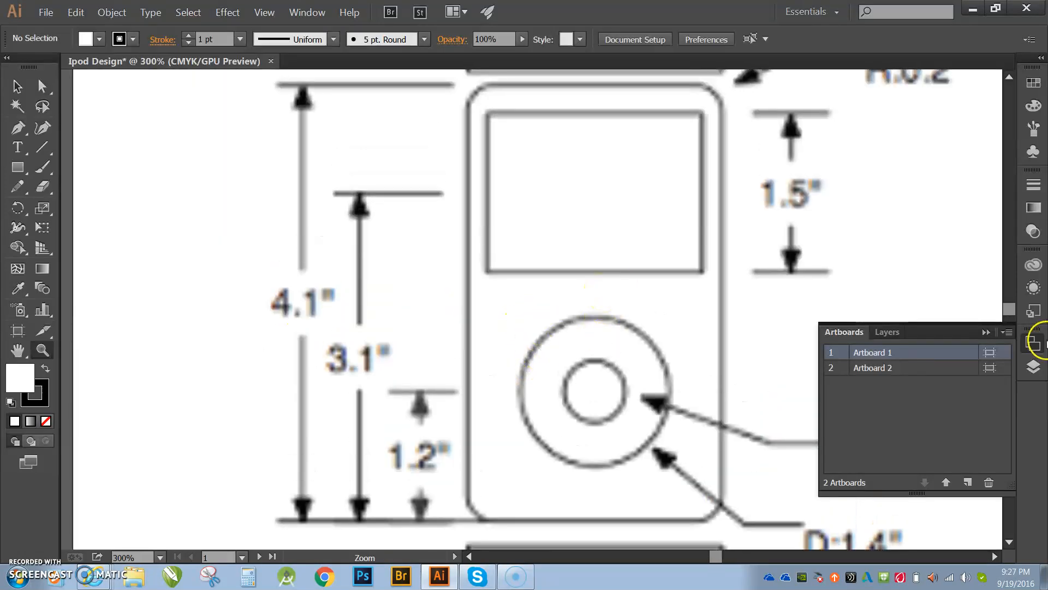
{"action": "left_click", "coordinate": [986, 332]}
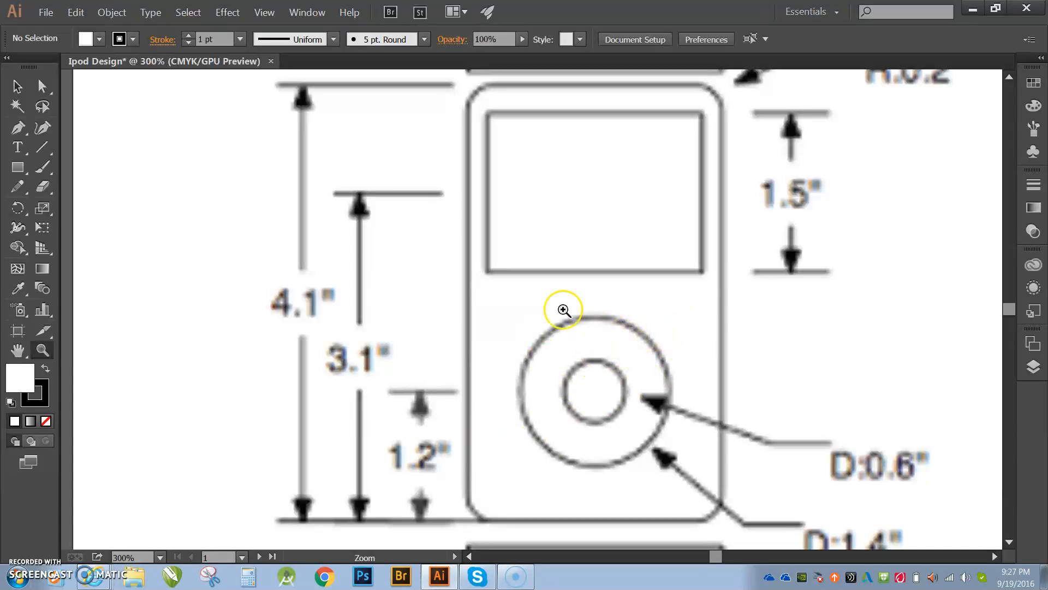
{"action": "left_click", "coordinate": [18, 168]}
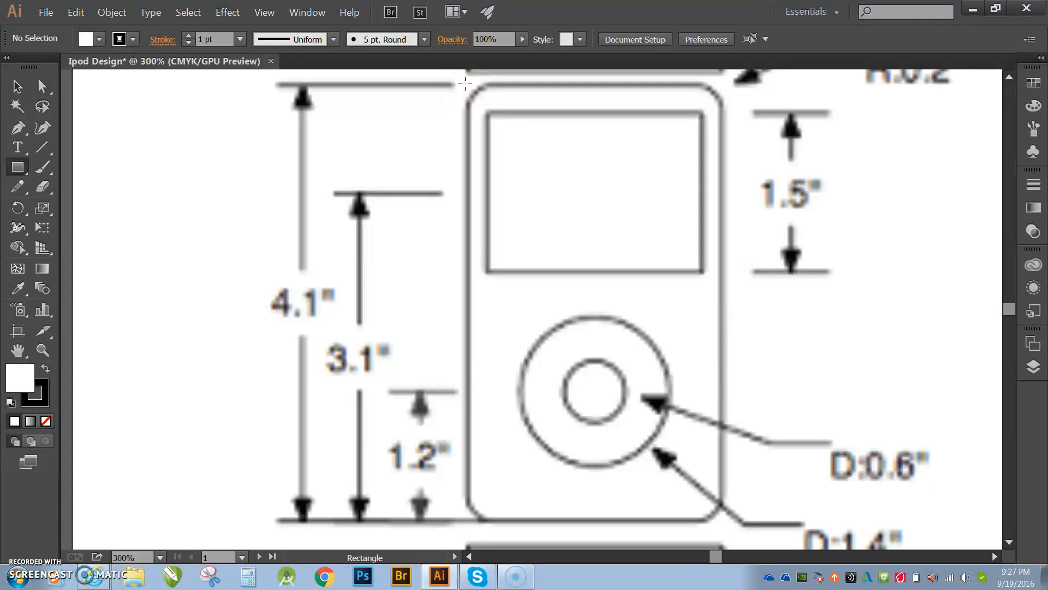
{"action": "left_click_drag", "start_coordinate": [466, 84], "coordinate": [720, 523]}
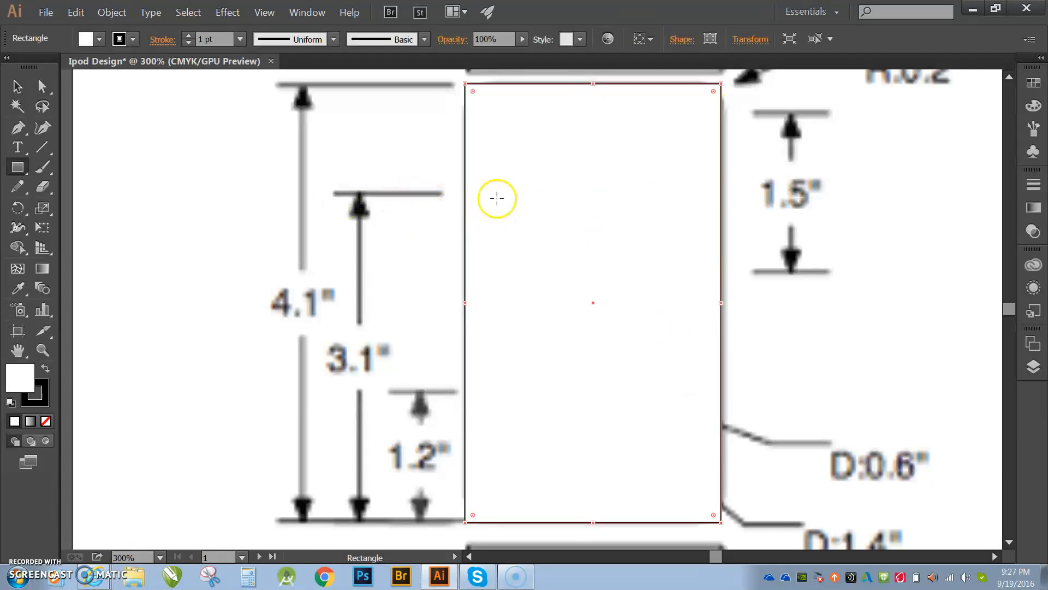
- Set the body rectangle's fill to none and its stroke to red
{"action": "key", "text": "v"}
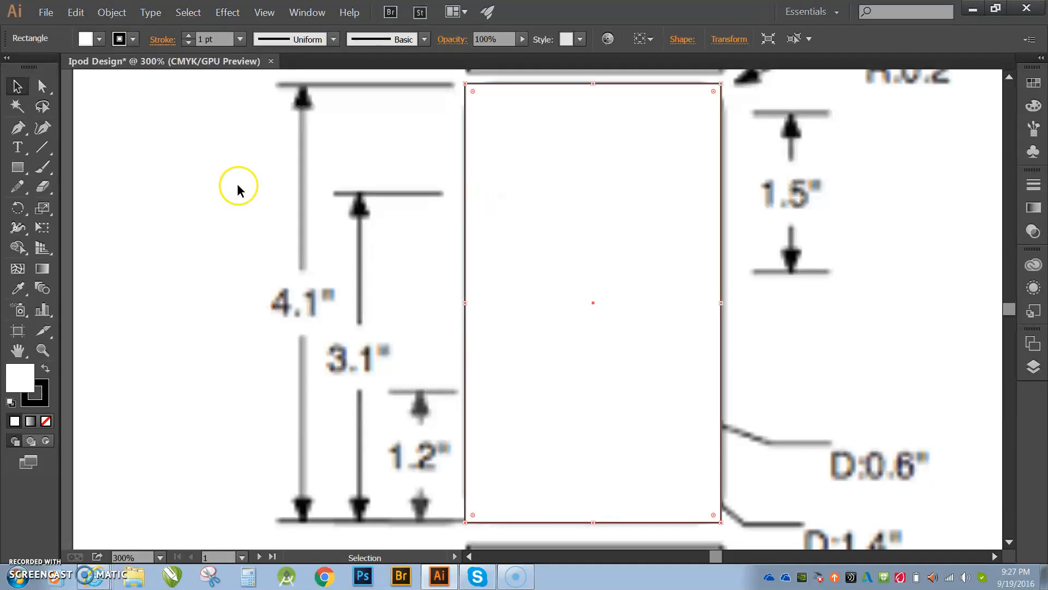
{"action": "left_click", "coordinate": [97, 39]}
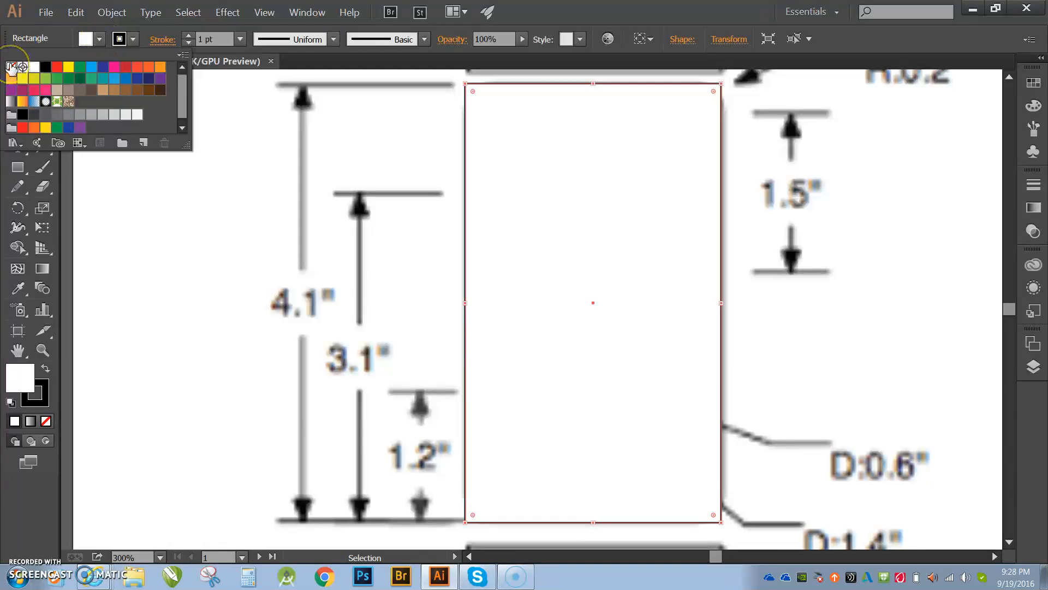
{"action": "left_click", "coordinate": [11, 66]}
{"action": "left_click", "coordinate": [132, 39]}
{"action": "left_click", "coordinate": [132, 39]}
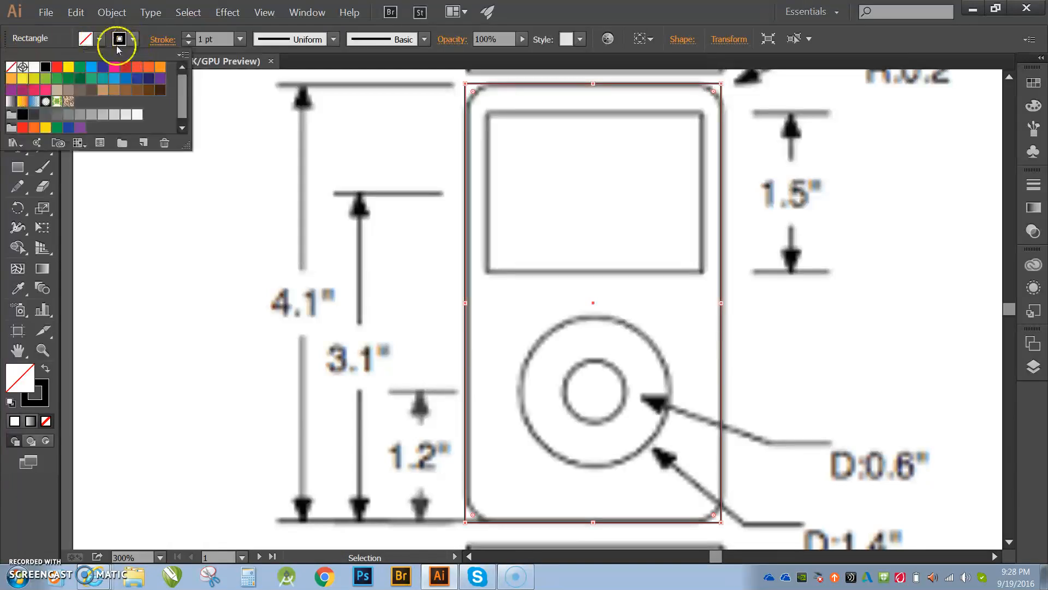
{"action": "left_click", "coordinate": [125, 68]}
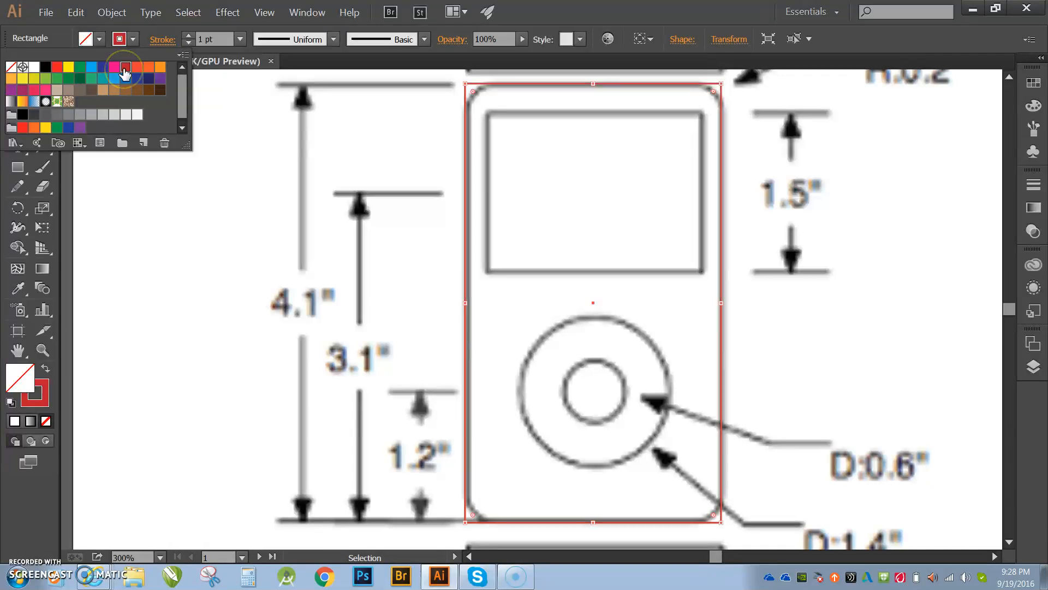
- Round the body rectangle's corners to match the drawing's rounded outline
{"action": "left_click", "coordinate": [474, 92]}
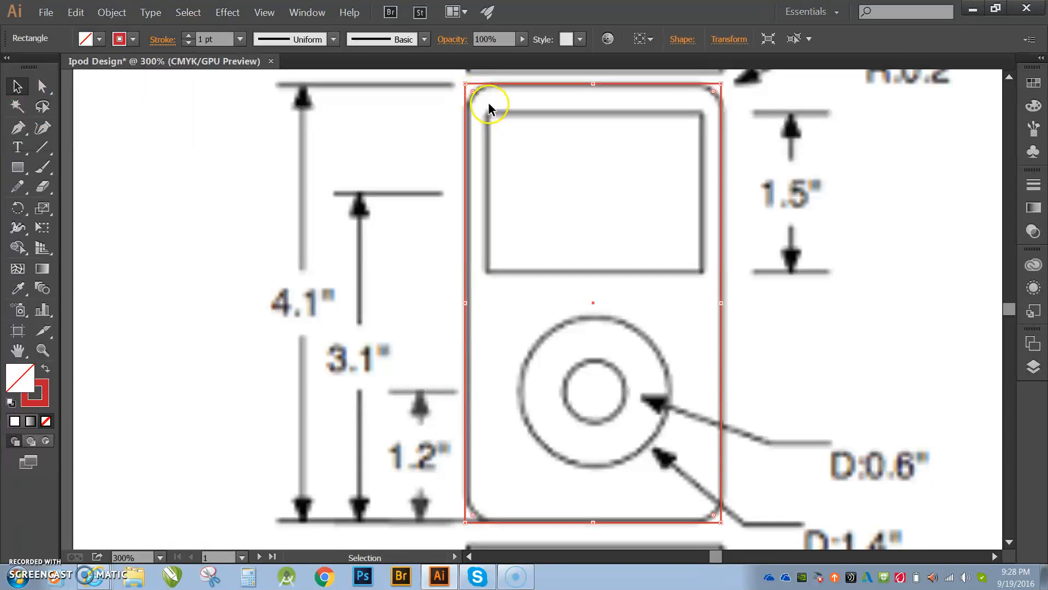
{"action": "left_click_drag", "start_coordinate": [473, 90], "coordinate": [492, 111]}
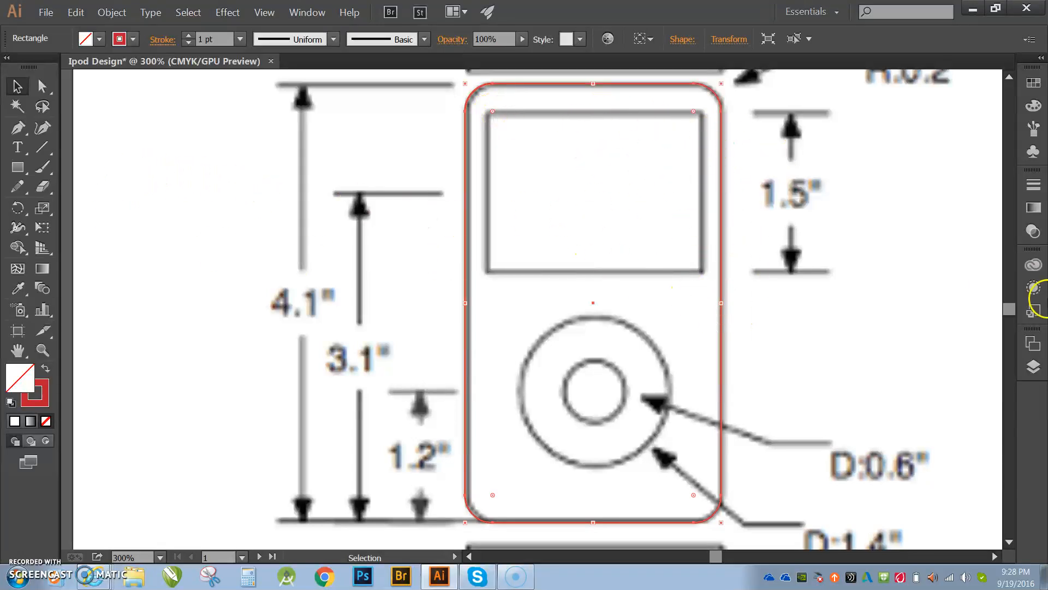
- Open the Layers panel, collapse Layer 1 and expand Layer 2 to show its contents
{"action": "left_click", "coordinate": [1033, 367]}
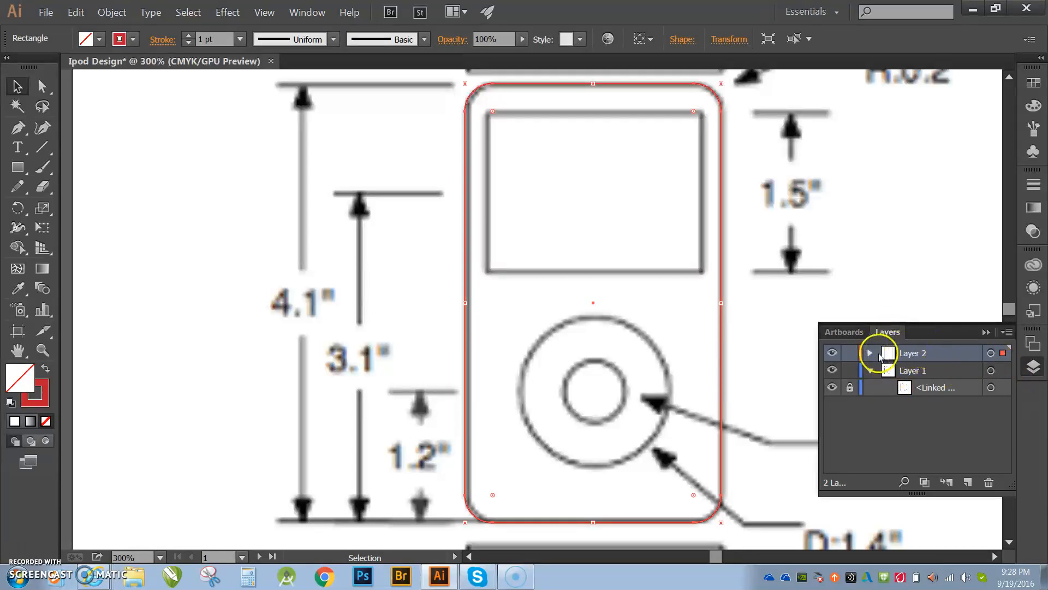
{"action": "left_click", "coordinate": [872, 372]}
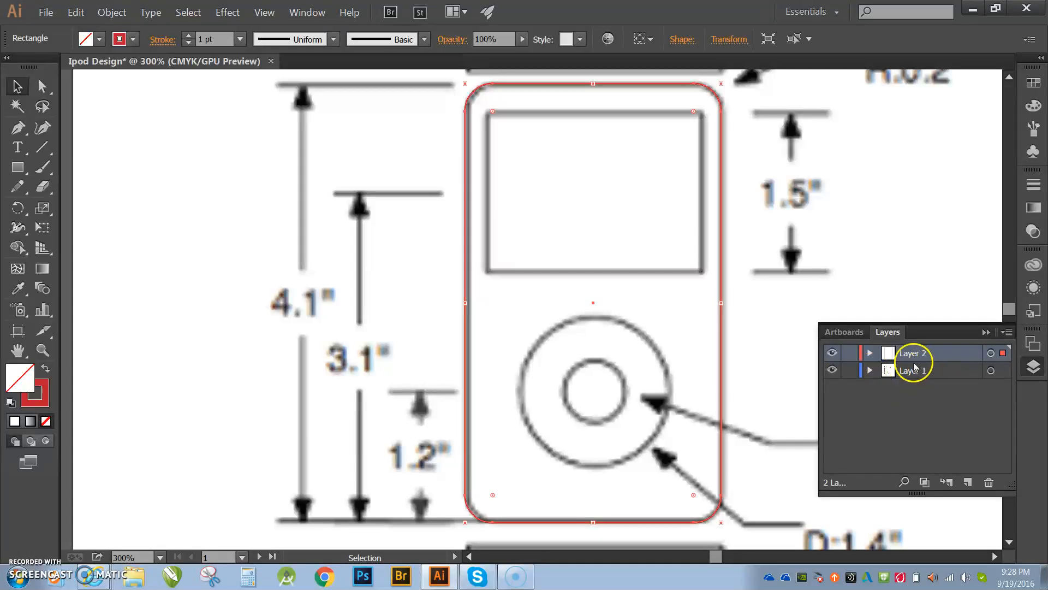
{"action": "left_click", "coordinate": [870, 353]}
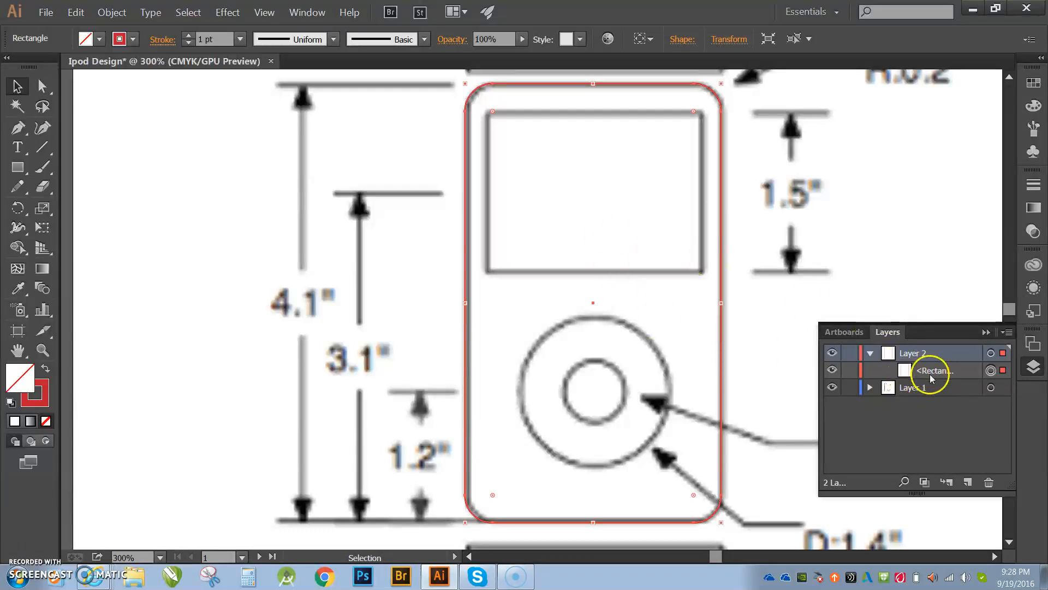
- Draw a rectangle over the iPod's screen outline with the Rectangle tool
{"action": "left_click", "coordinate": [18, 174]}
{"action": "left_click_drag", "start_coordinate": [488, 113], "coordinate": [700, 271]}
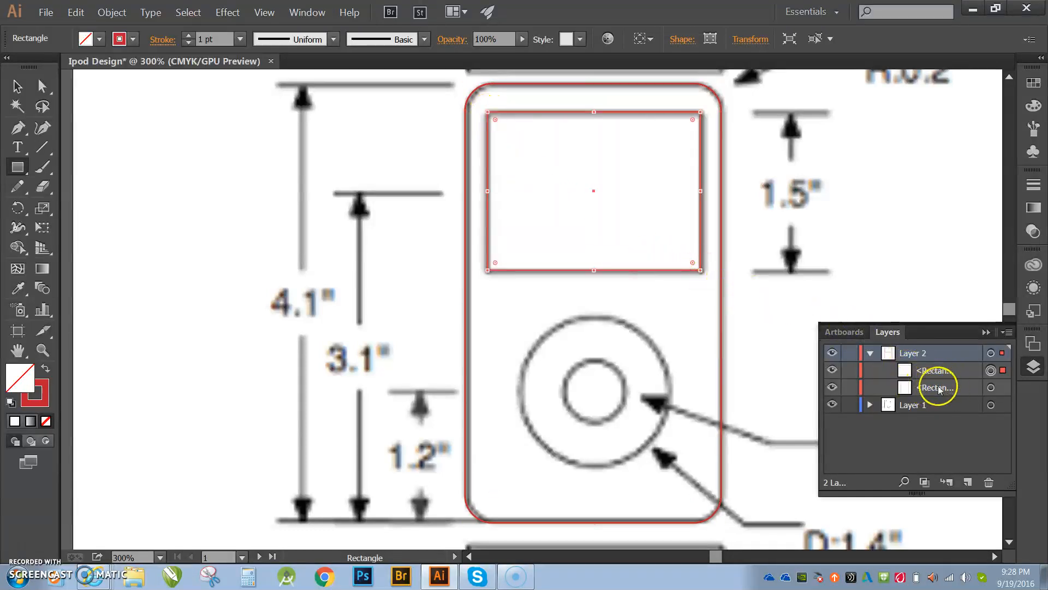
{"action": "left_click", "coordinate": [834, 373]}
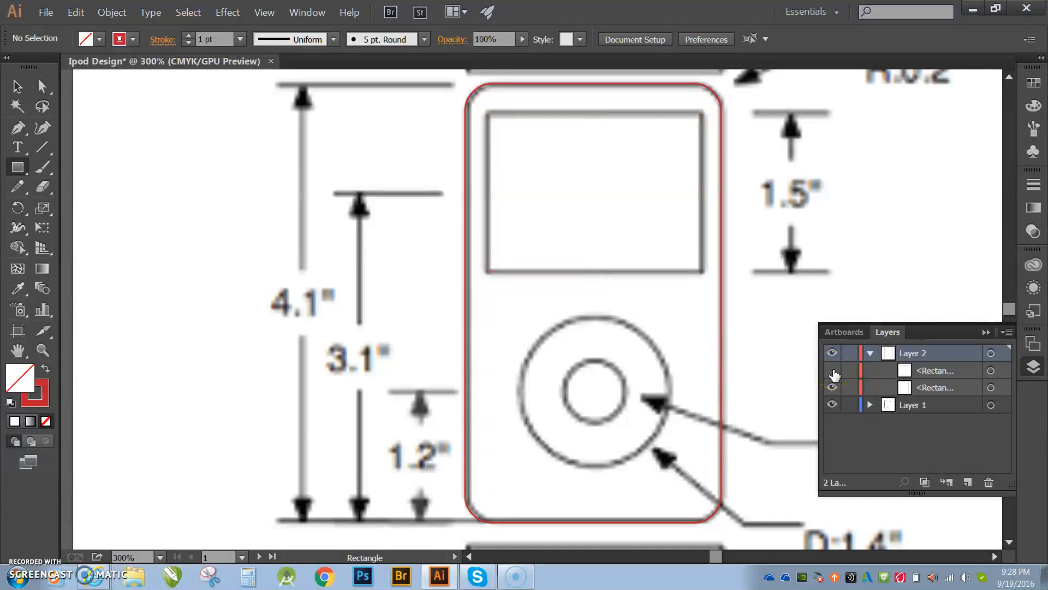
{"action": "left_click", "coordinate": [832, 372]}
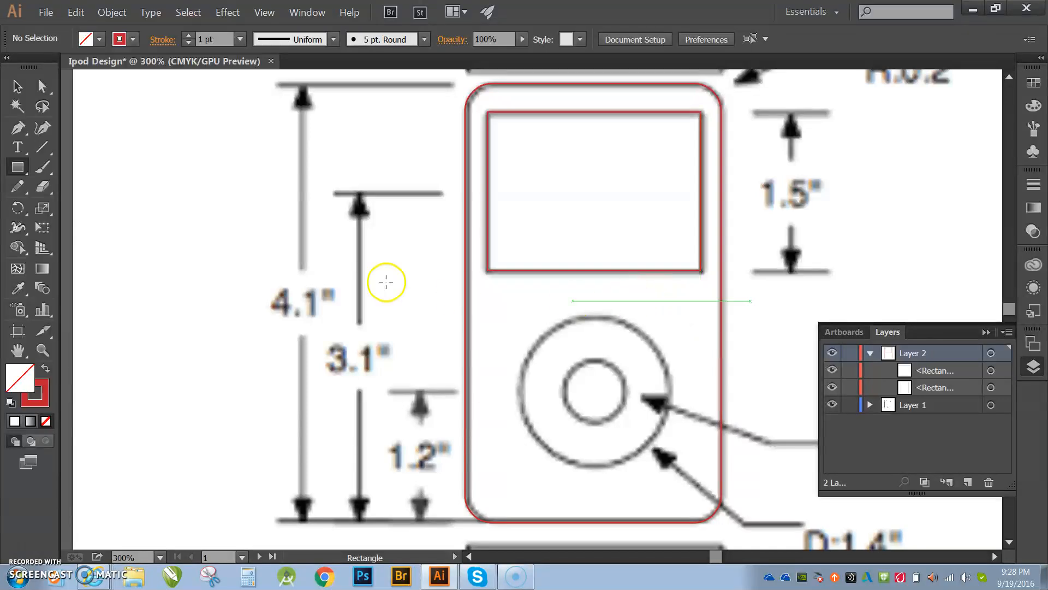
- Draw the click wheel's outer and inner circles from its centre with the Ellipse tool
{"action": "key", "text": "l"}
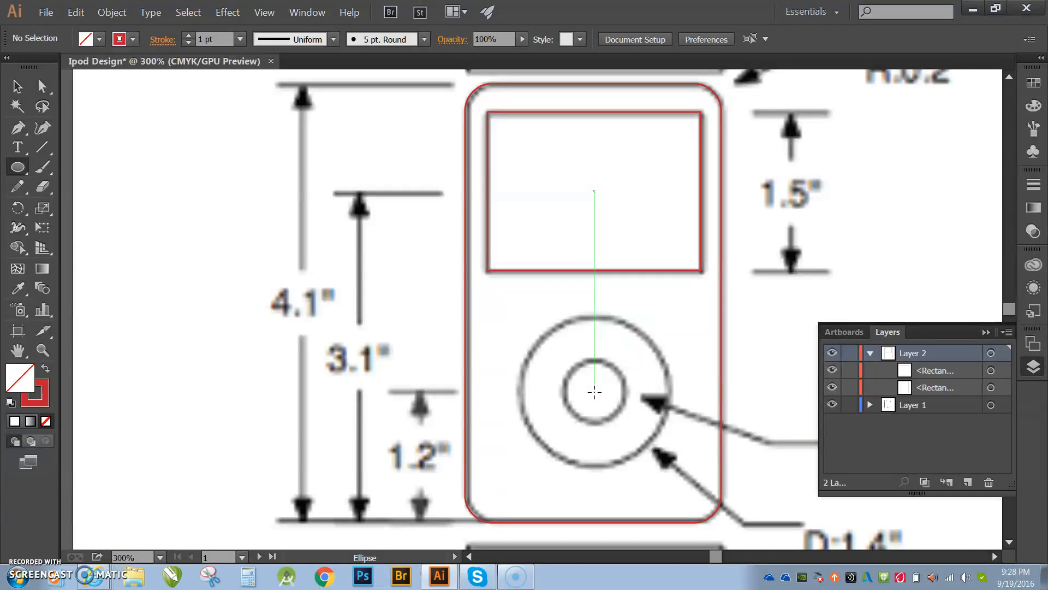
{"action": "left_click_drag", "start_coordinate": [594, 392], "coordinate": [640, 466]}
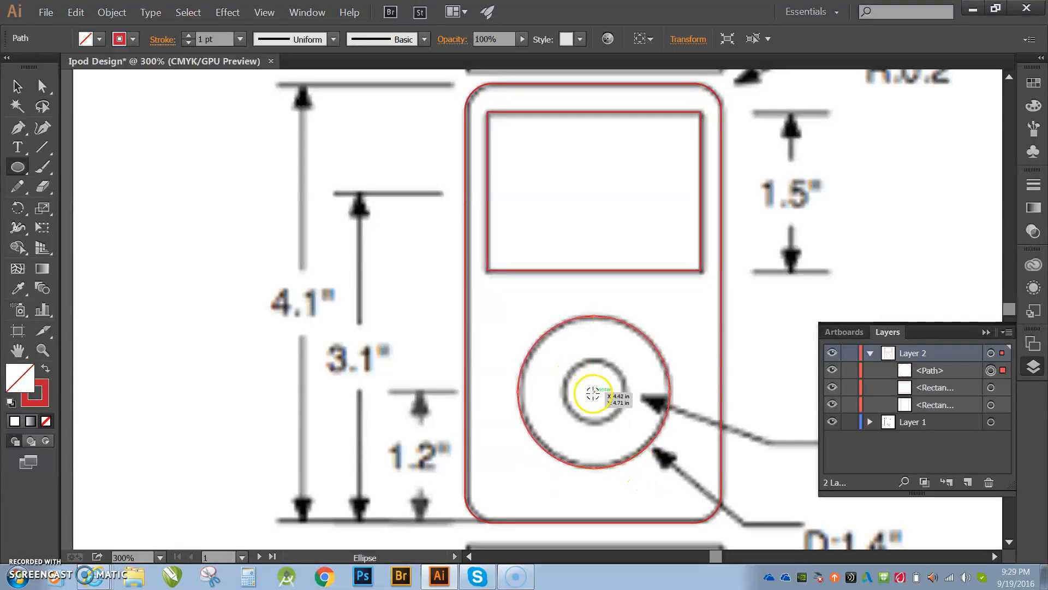
{"action": "left_click_drag", "start_coordinate": [594, 393], "coordinate": [607, 424]}
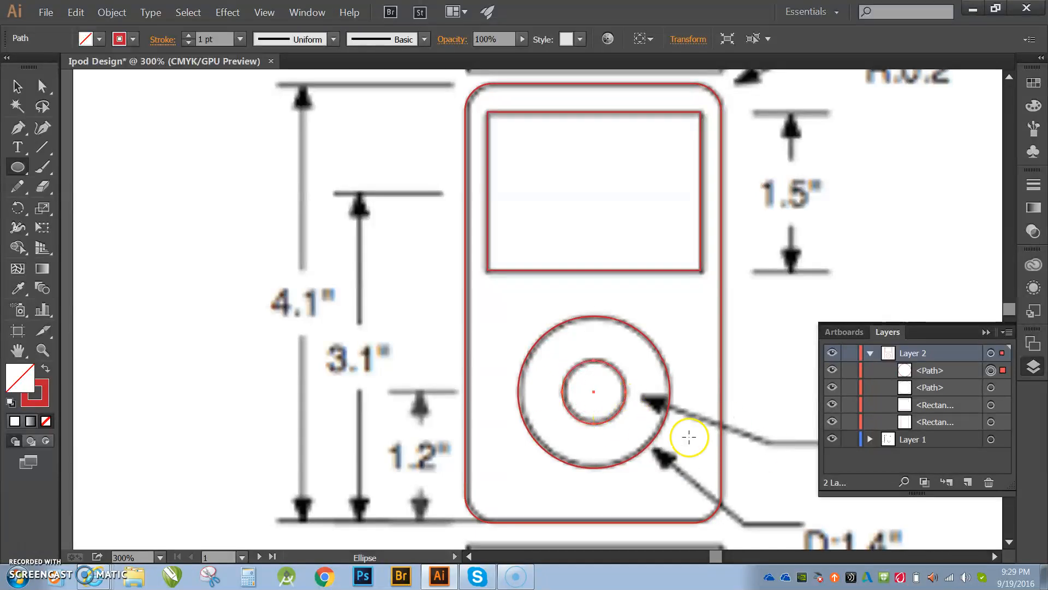
{"action": "left_click", "coordinate": [986, 331]}
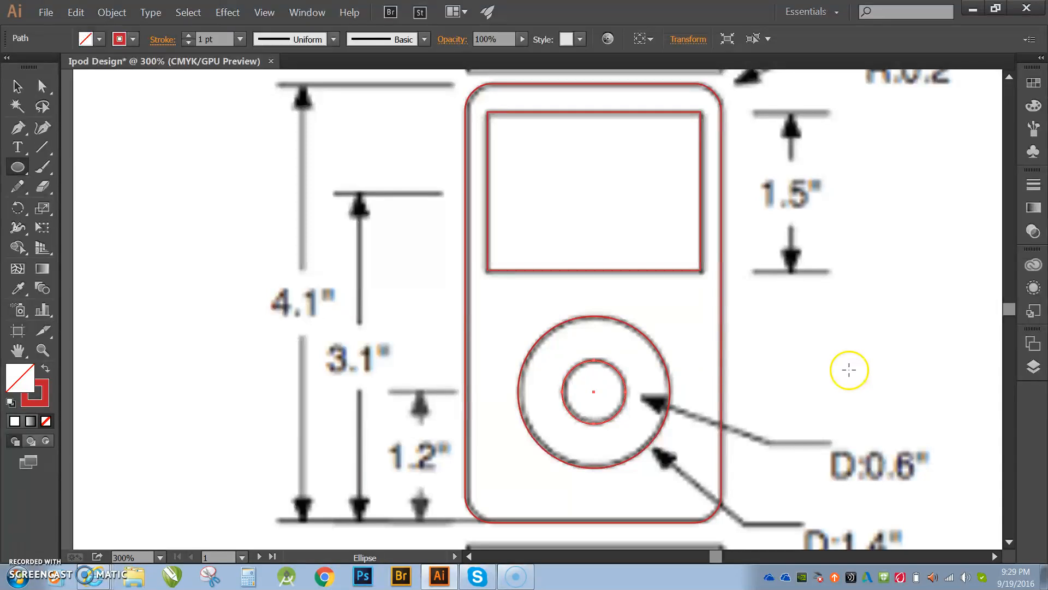
- Group all traced shapes and move the group onto the second artboard
{"action": "key", "text": "ctrl+alt+0"}
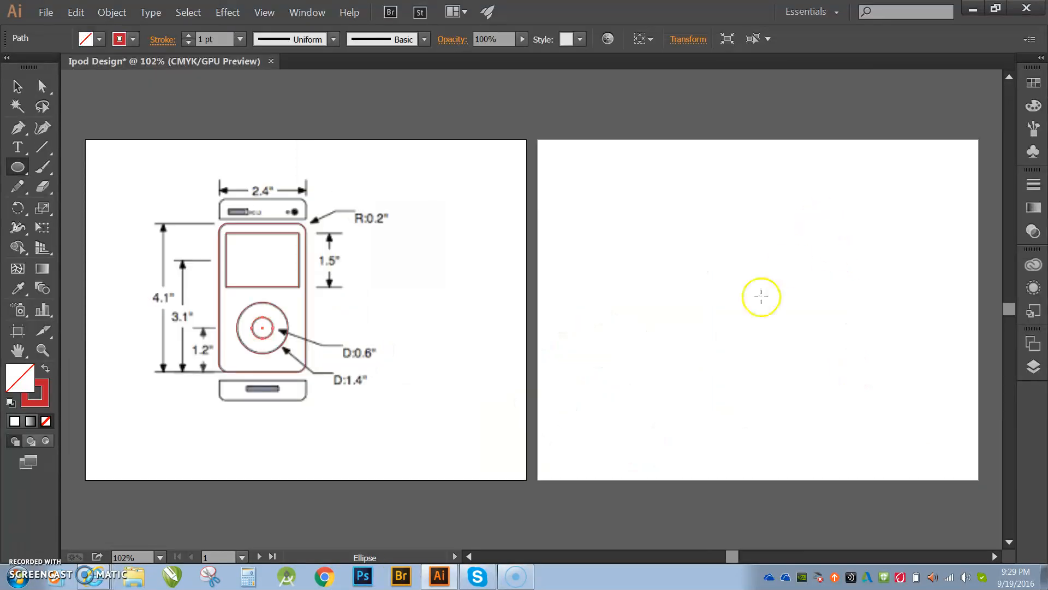
{"action": "key", "text": "v"}
{"action": "left_click_drag", "start_coordinate": [200, 212], "coordinate": [351, 380]}
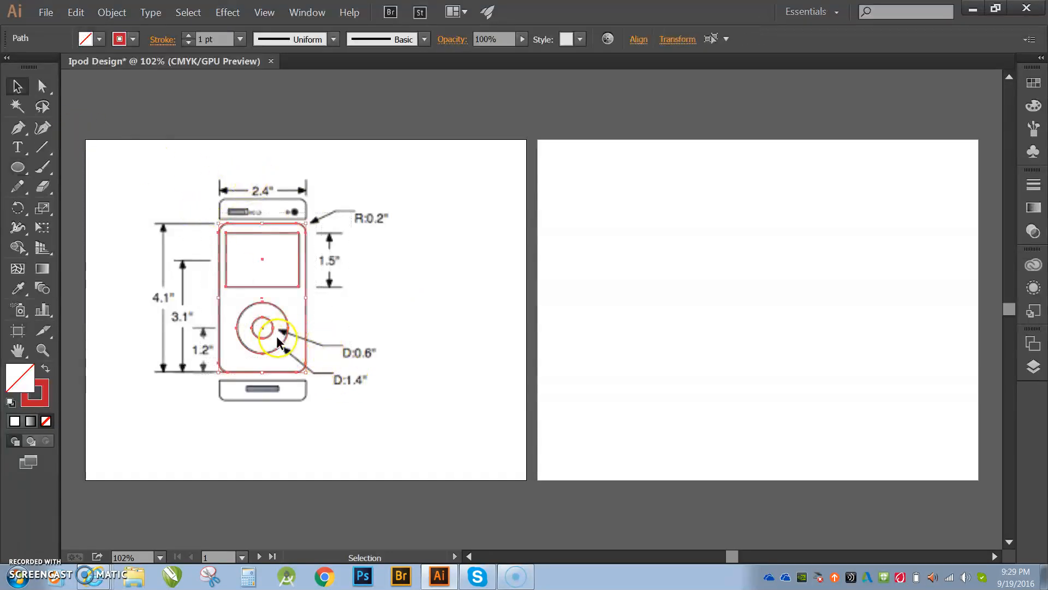
{"action": "right_click", "coordinate": [271, 300]}
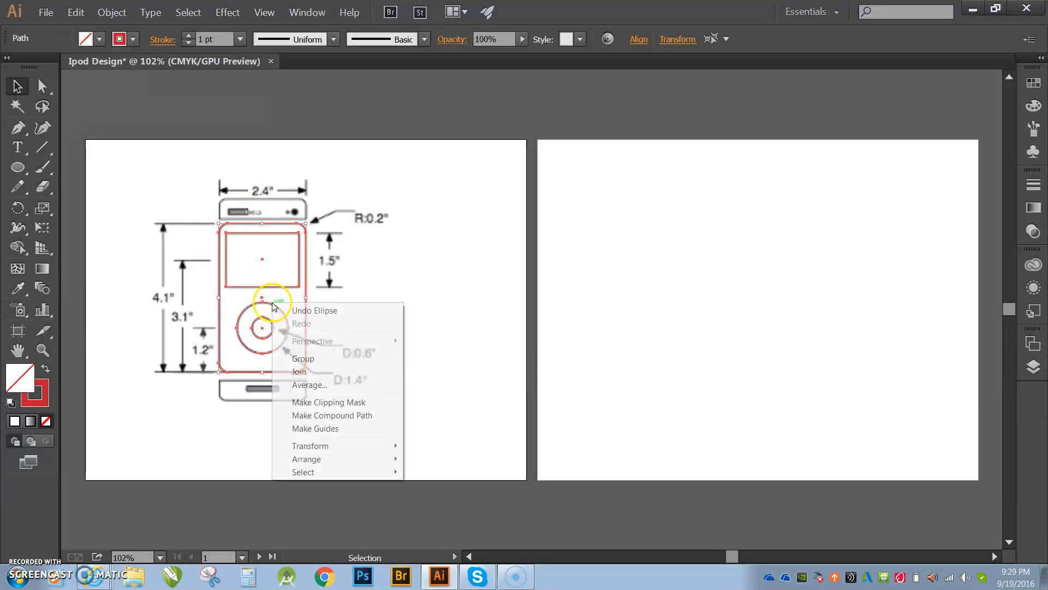
{"action": "left_click", "coordinate": [302, 360]}
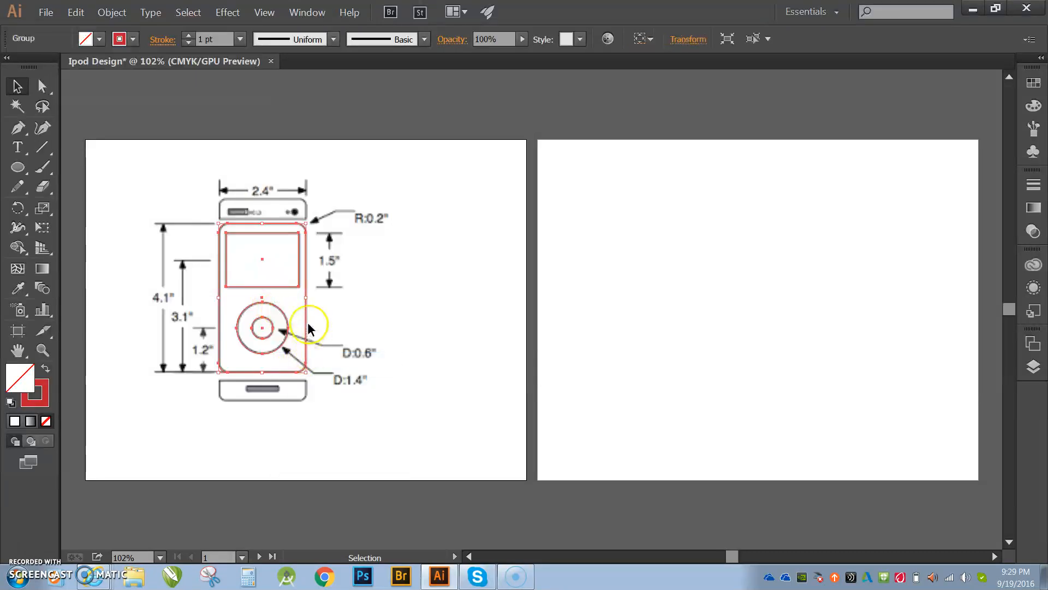
{"action": "mouse_move", "coordinate": [304, 327]}
{"action": "left_mouse_down"}
{"action": "mouse_move", "coordinate": [662, 274]}
{"action": "mouse_move", "coordinate": [674, 285]}
{"action": "left_mouse_up"}
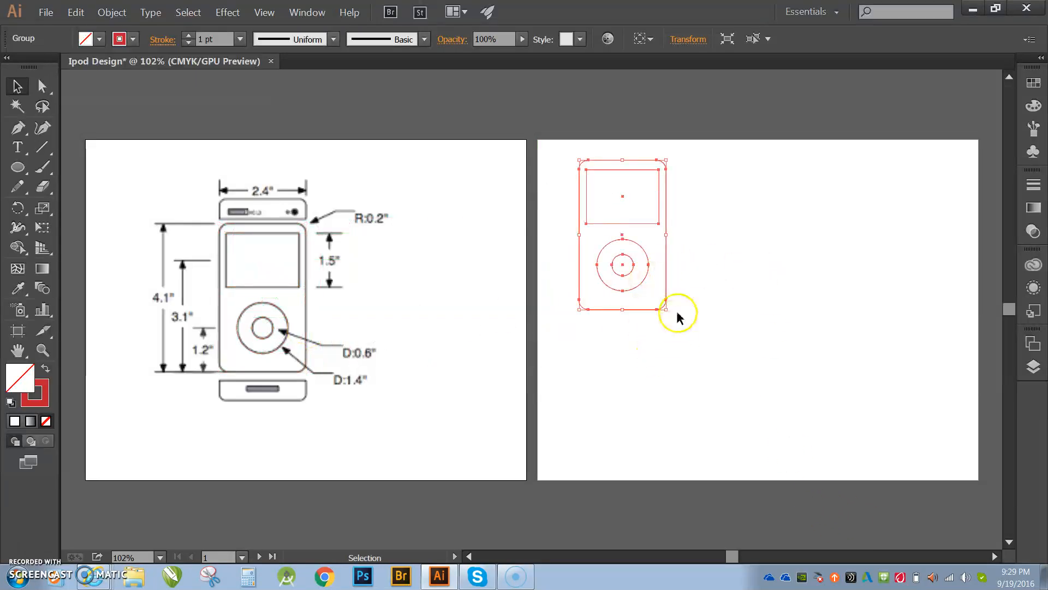
{"action": "left_click", "coordinate": [700, 330]}
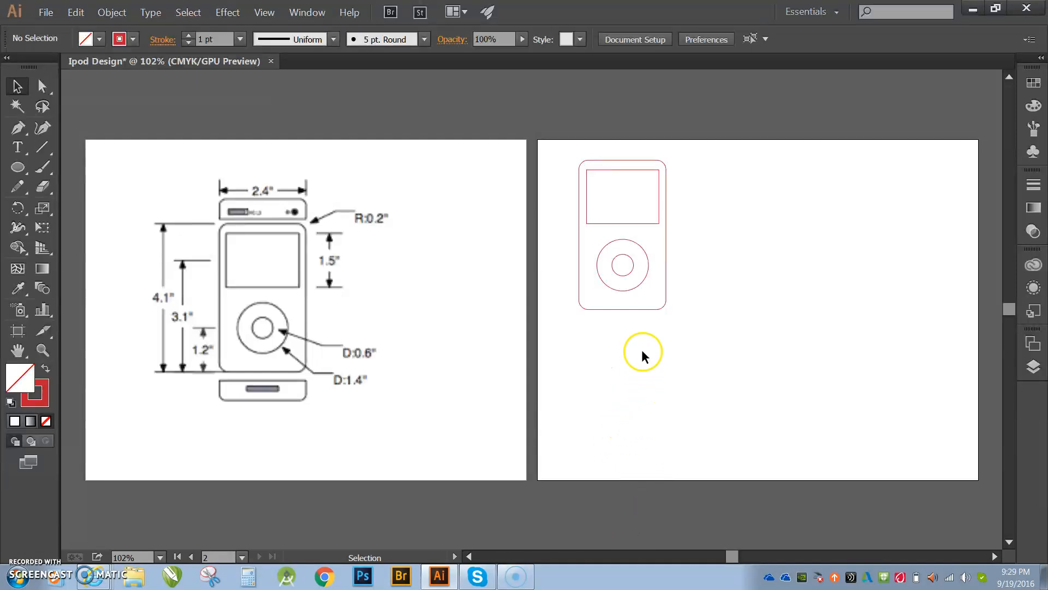
- Scale the grouped iPod tracing down proportionally on the second artboard
{"action": "left_click", "coordinate": [650, 309]}
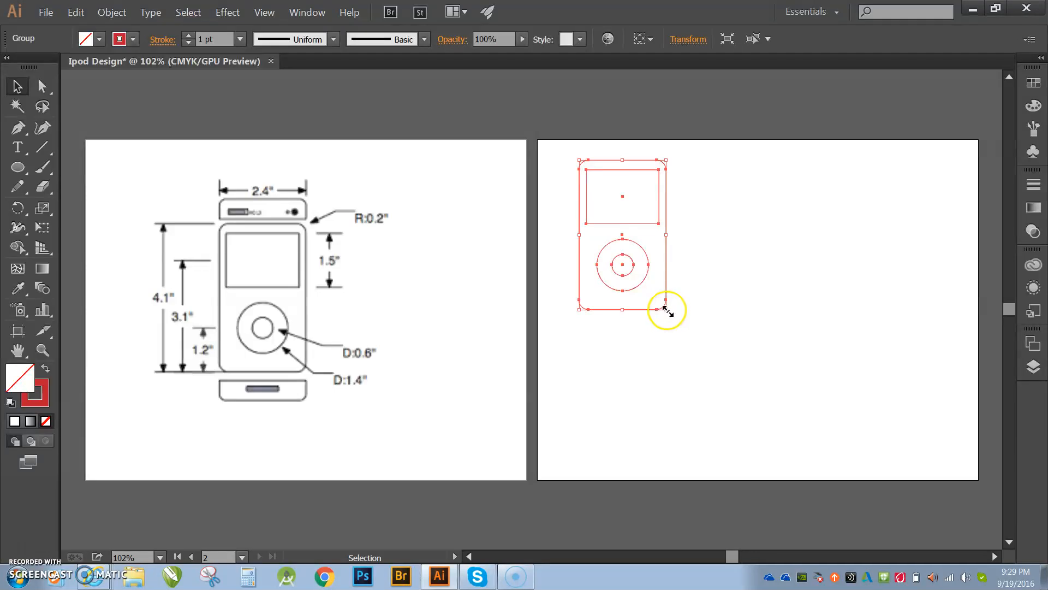
{"action": "left_click_drag", "start_coordinate": [667, 310], "coordinate": [641, 279]}
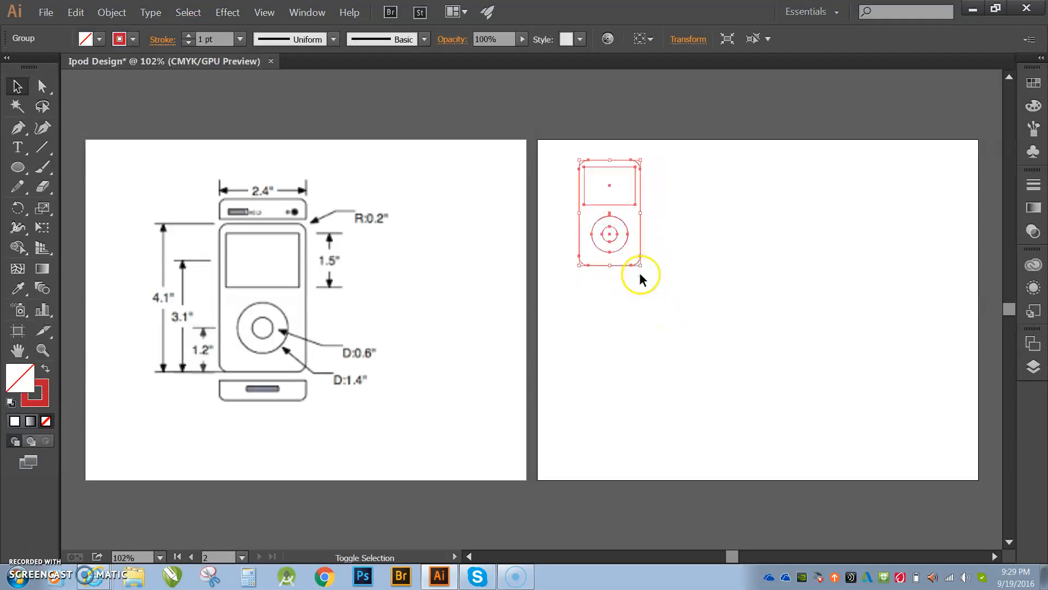
{"action": "left_click", "coordinate": [660, 285]}
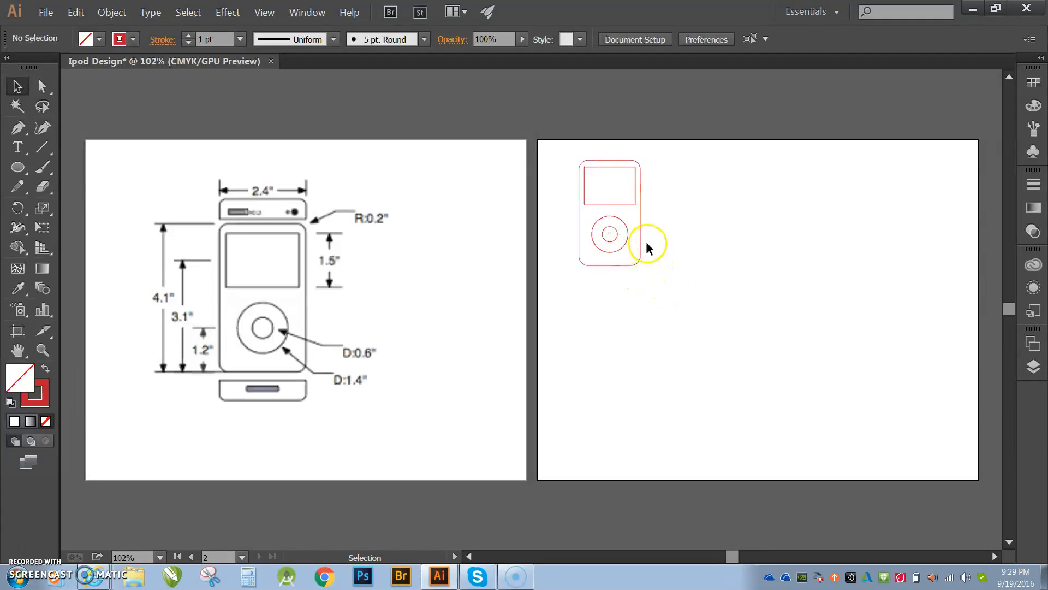
- Duplicate the iPod tracing into two more copies side by side across the second artboard
{"action": "left_click_drag", "start_coordinate": [641, 241], "coordinate": [844, 246]}
{"action": "left_click", "coordinate": [709, 281]}
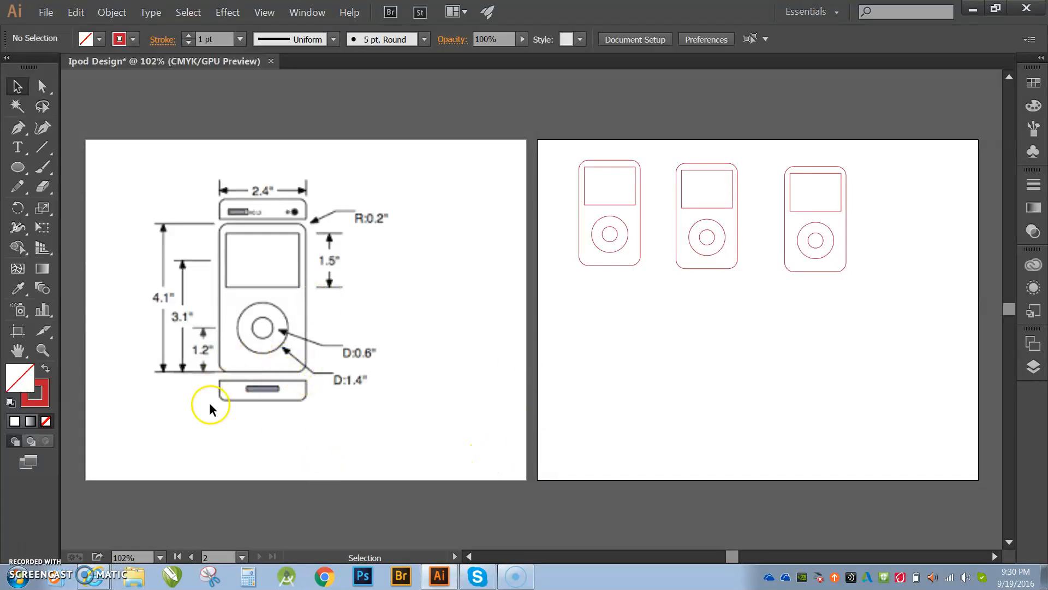
- Start tracing the iPod body with the Pen tool along the top edge and rounded top-right corner
{"action": "key", "text": "z"}
{"action": "left_click", "coordinate": [267, 295]}
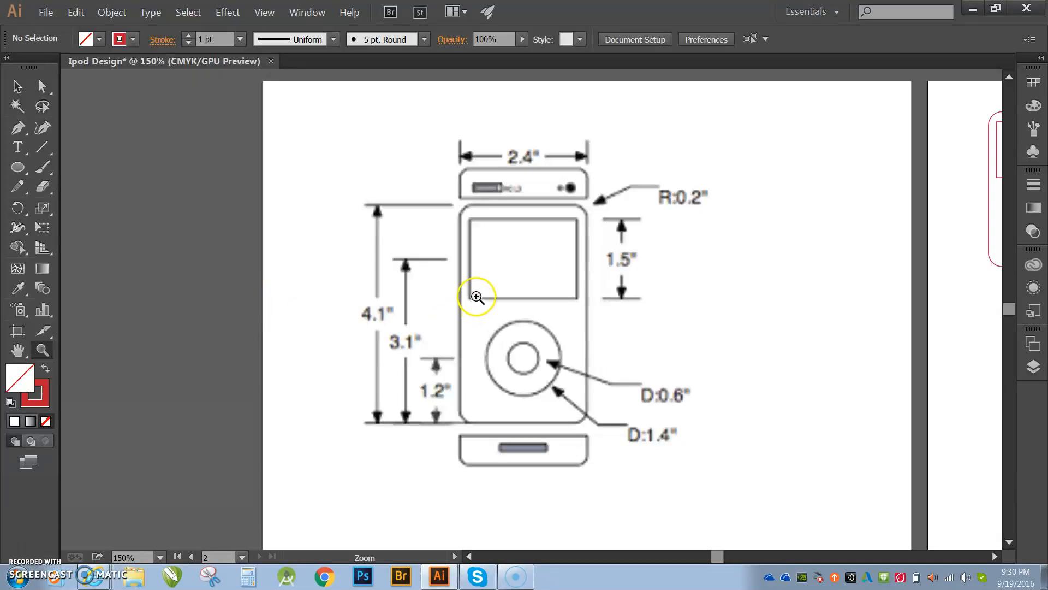
{"action": "left_click", "coordinate": [532, 340]}
{"action": "left_click", "coordinate": [542, 343]}
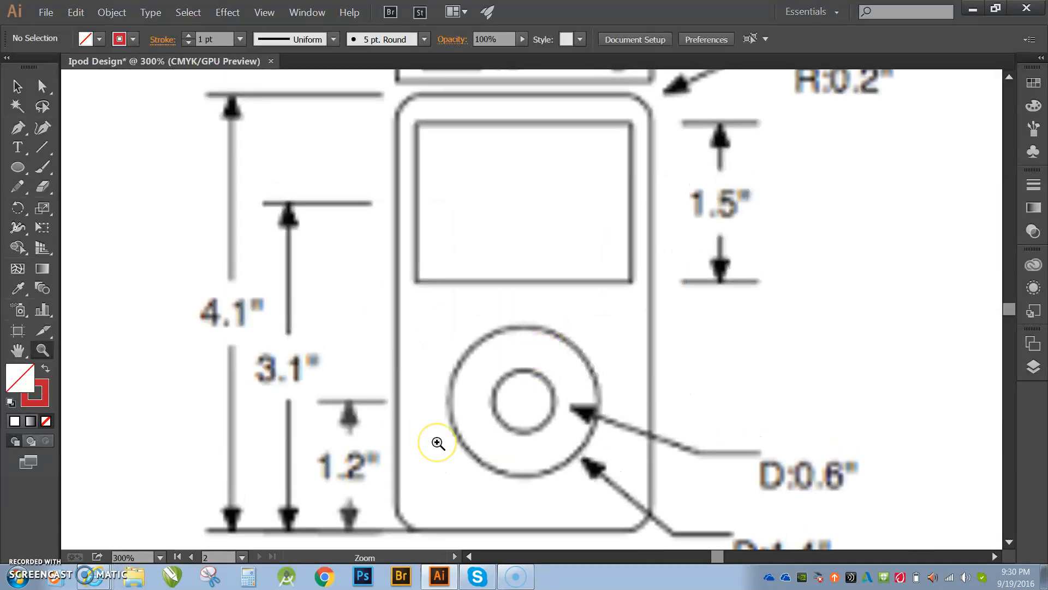
{"action": "scroll", "coordinate": [438, 443], "scroll_direction": "down", "scroll_amount": 1}
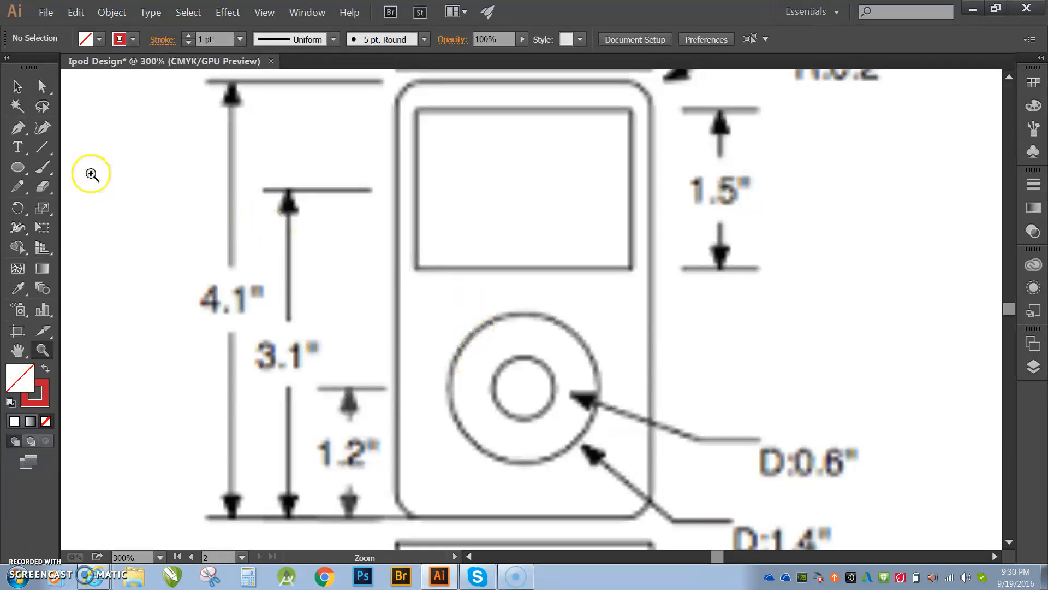
{"action": "left_click", "coordinate": [18, 127]}
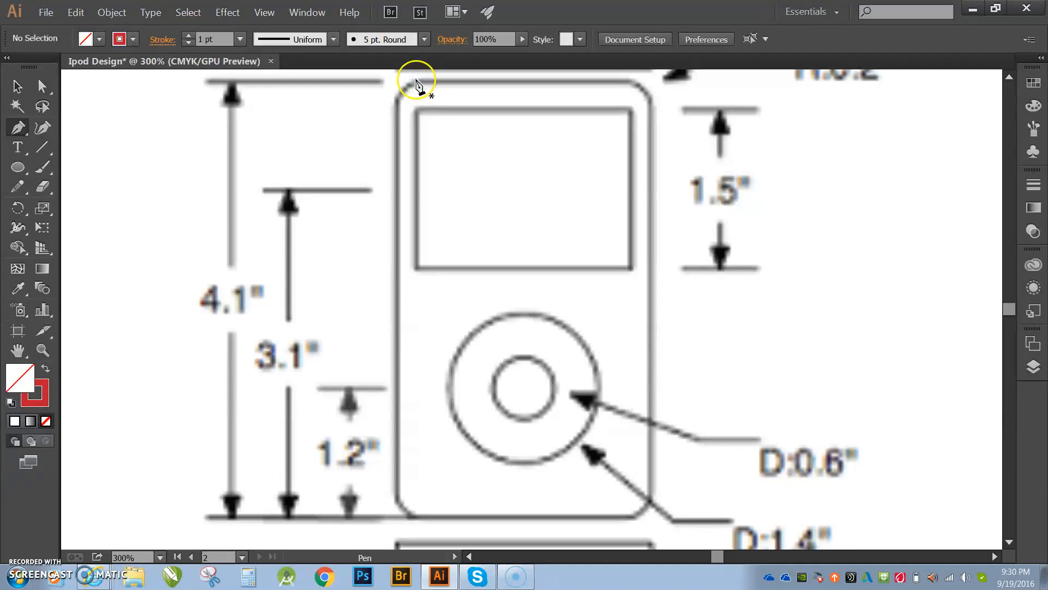
{"action": "left_click", "coordinate": [415, 82]}
{"action": "left_click", "coordinate": [633, 81]}
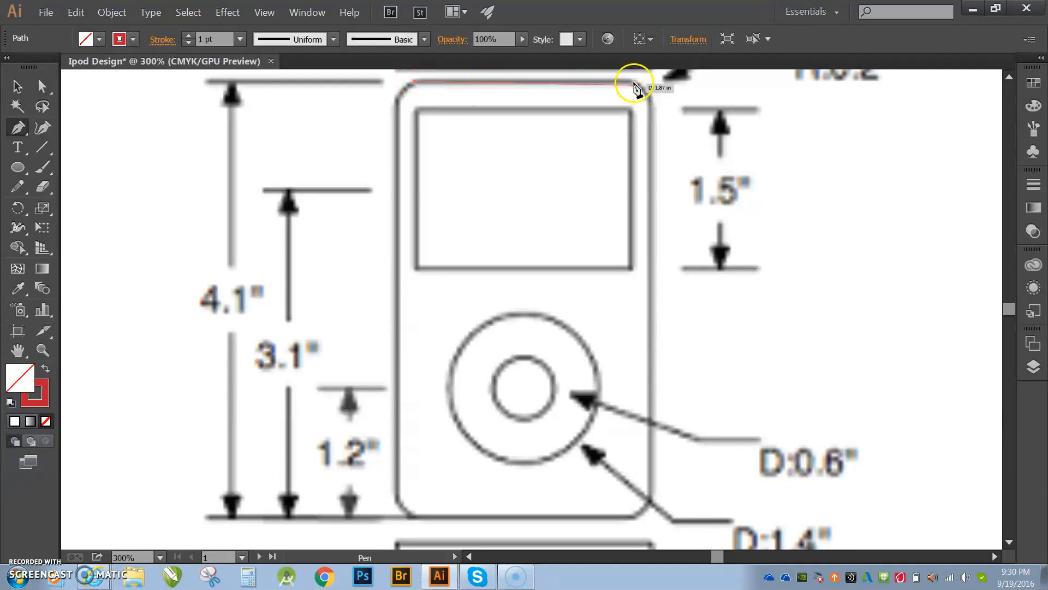
{"action": "left_click_drag", "start_coordinate": [650, 88], "coordinate": [650, 134]}
{"action": "left_click", "coordinate": [651, 134]}
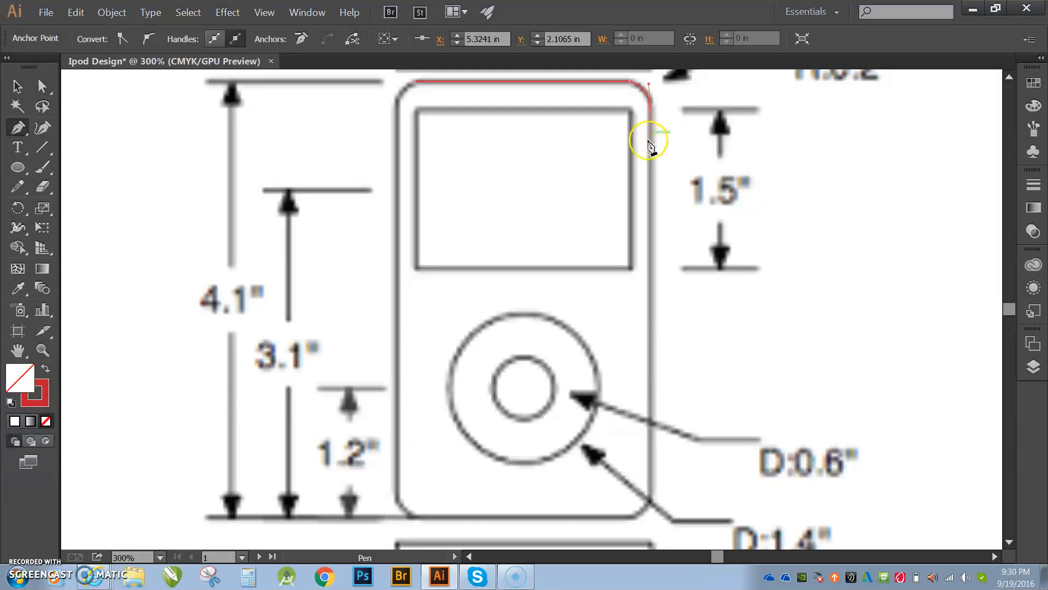
- Continue the Pen path down the body's right side, around both rounded bottom corners, up the left side and close it at the top-left corner
{"action": "left_click", "coordinate": [650, 494]}
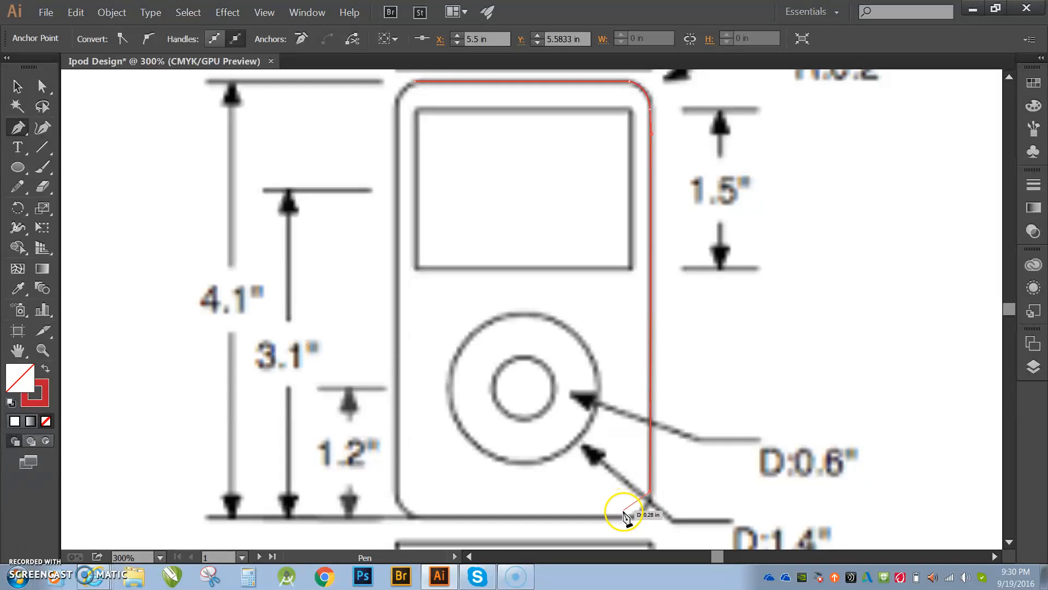
{"action": "left_click_drag", "start_coordinate": [628, 519], "coordinate": [599, 518]}
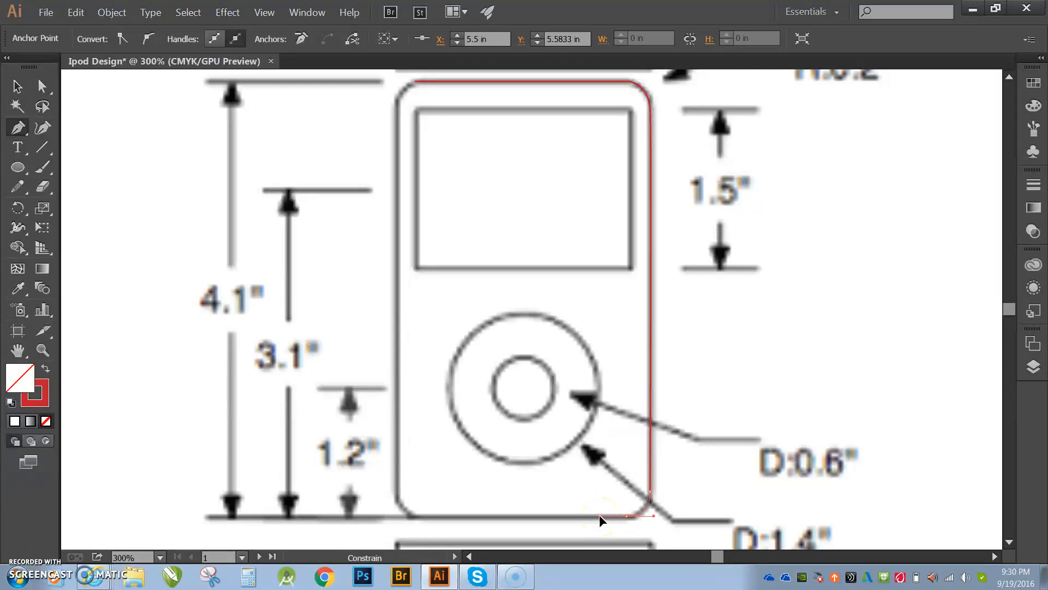
{"action": "left_click", "coordinate": [562, 516]}
{"action": "left_click_drag", "start_coordinate": [562, 515], "coordinate": [421, 517]}
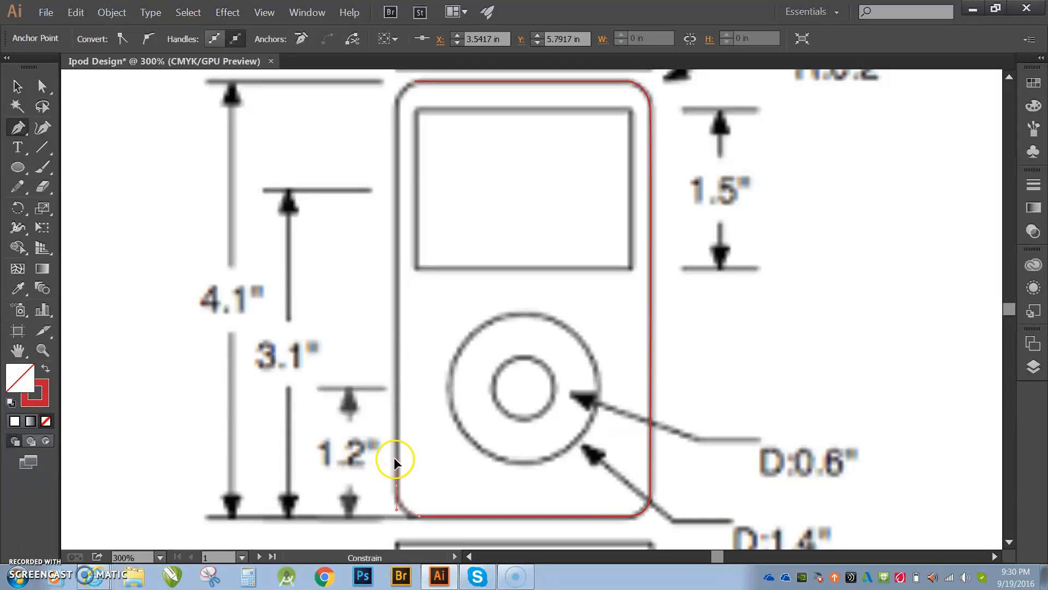
{"action": "left_click_drag", "start_coordinate": [393, 454], "coordinate": [393, 454]}
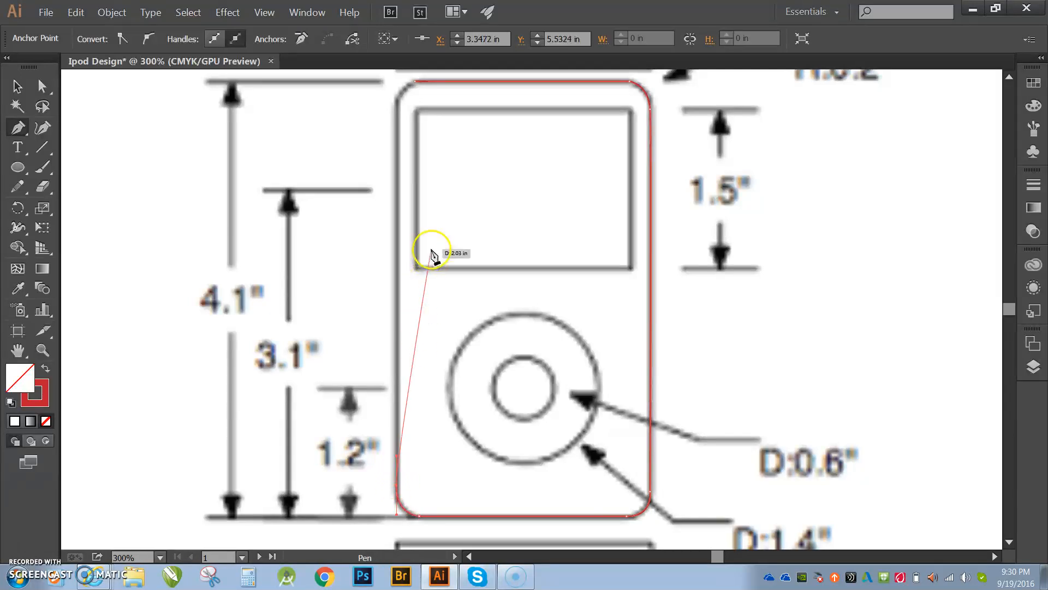
{"action": "left_click", "coordinate": [396, 107]}
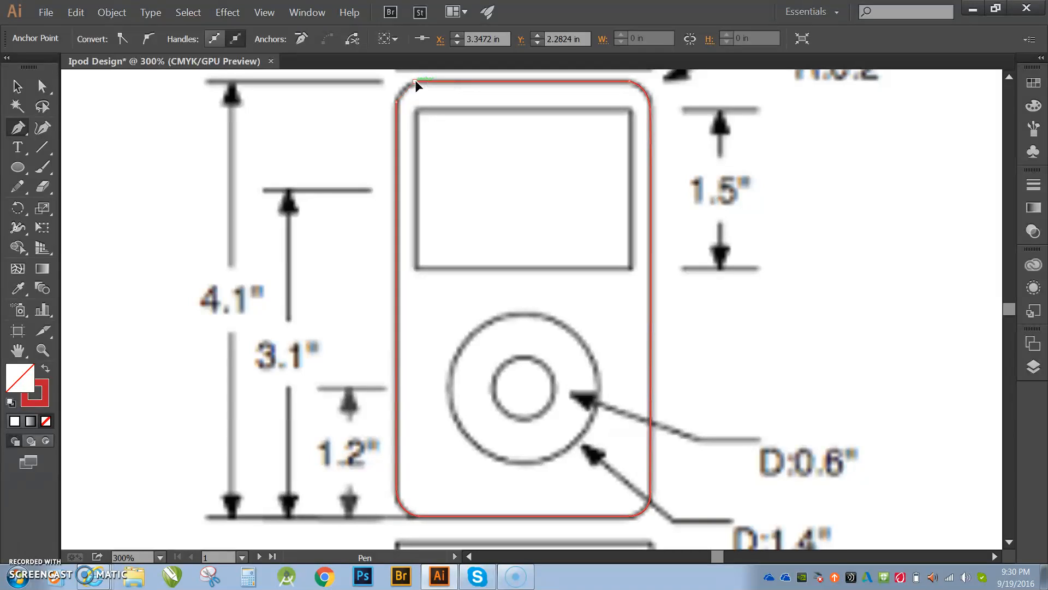
{"action": "left_click", "coordinate": [424, 82]}
{"action": "left_click_drag", "start_coordinate": [415, 81], "coordinate": [426, 82]}
- Trace the screen rectangle with the Pen tool by placing its four corner points and closing the path
{"action": "left_click", "coordinate": [418, 111]}
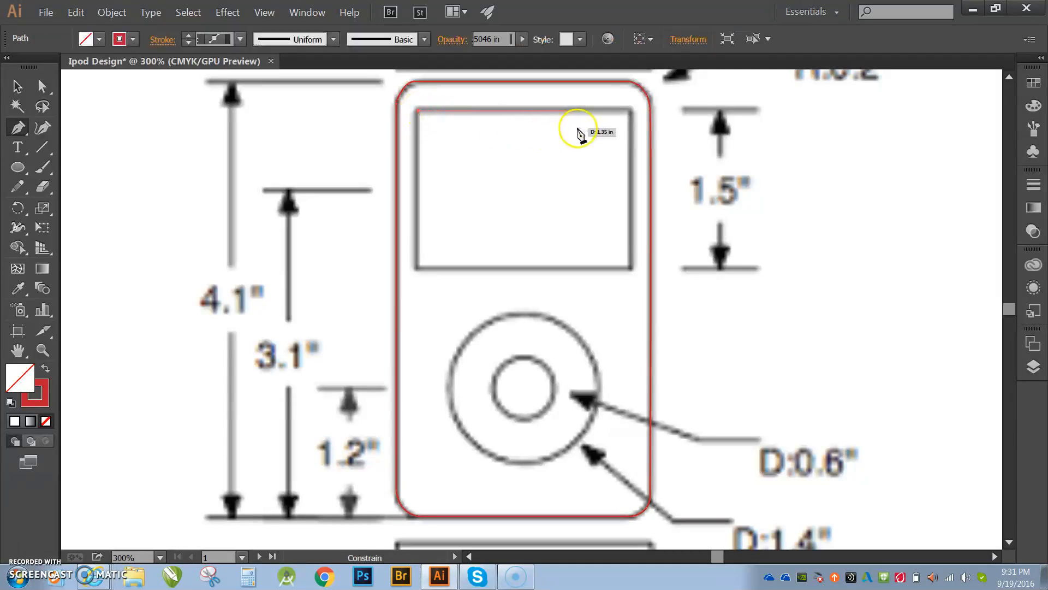
{"action": "left_click", "coordinate": [632, 111]}
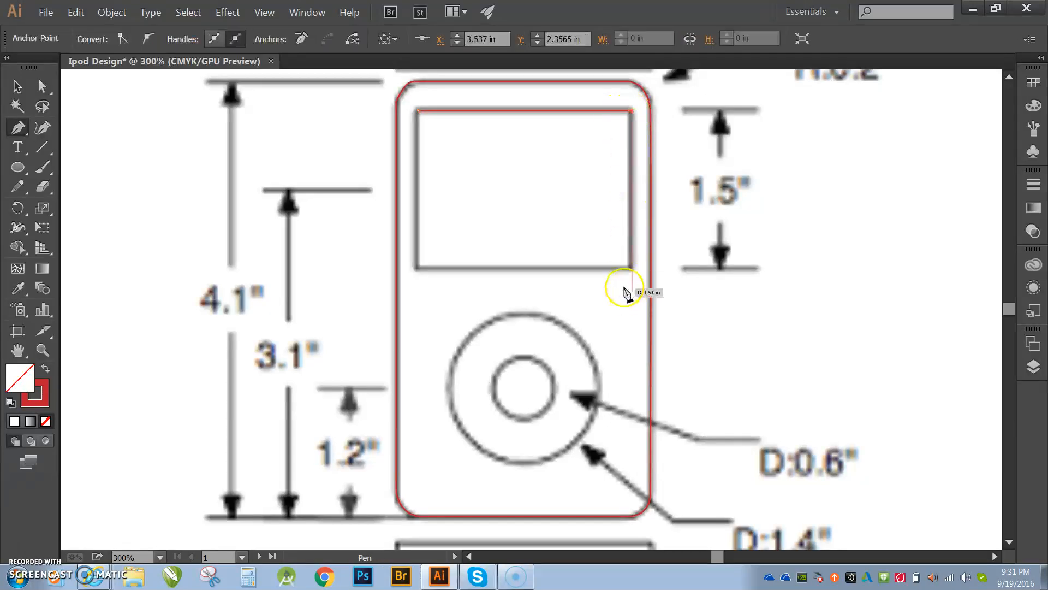
{"action": "left_click", "coordinate": [632, 268]}
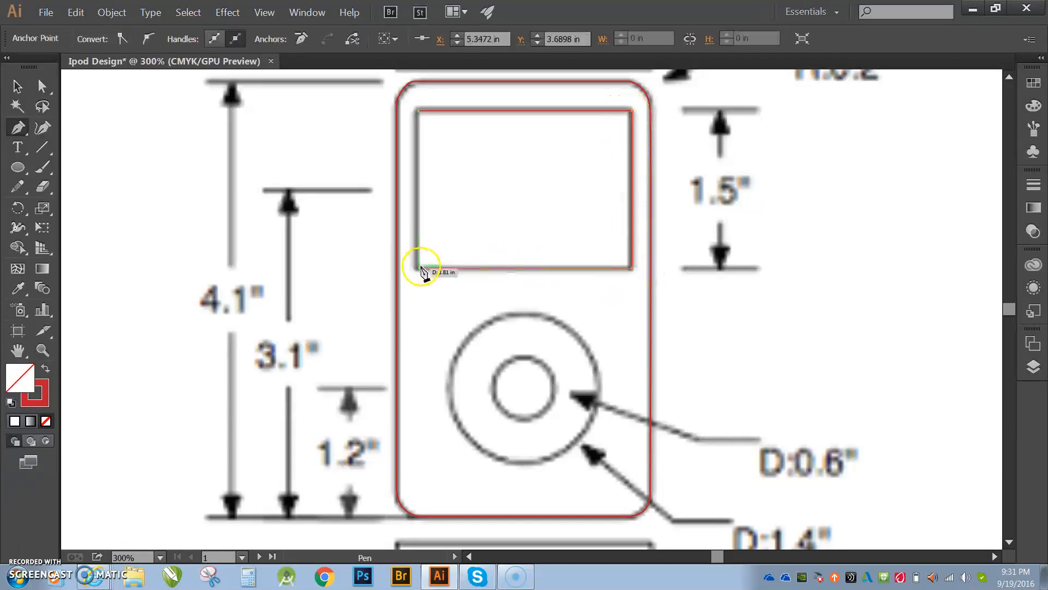
{"action": "left_click", "coordinate": [419, 268]}
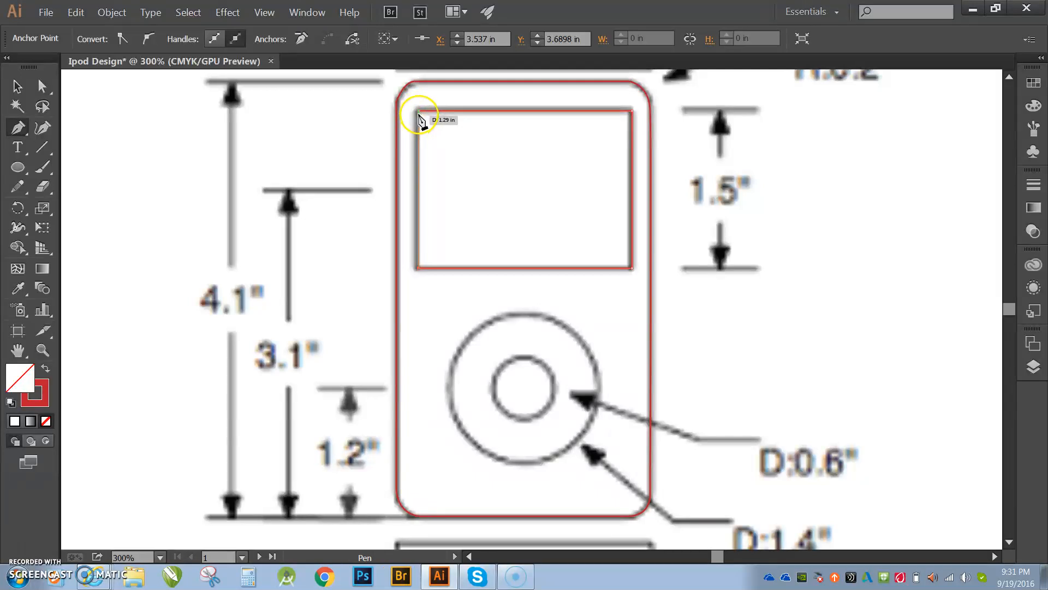
{"action": "left_click", "coordinate": [420, 112]}
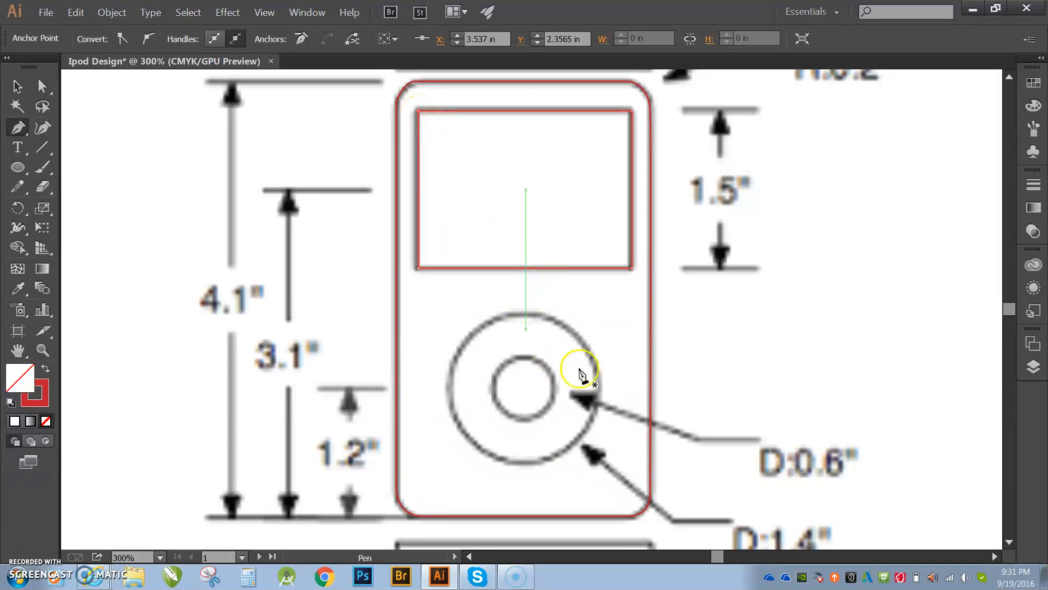
- Trace the click wheel's outer circle with curved Pen segments, then trace the inner button circle
{"action": "left_click", "coordinate": [527, 315]}
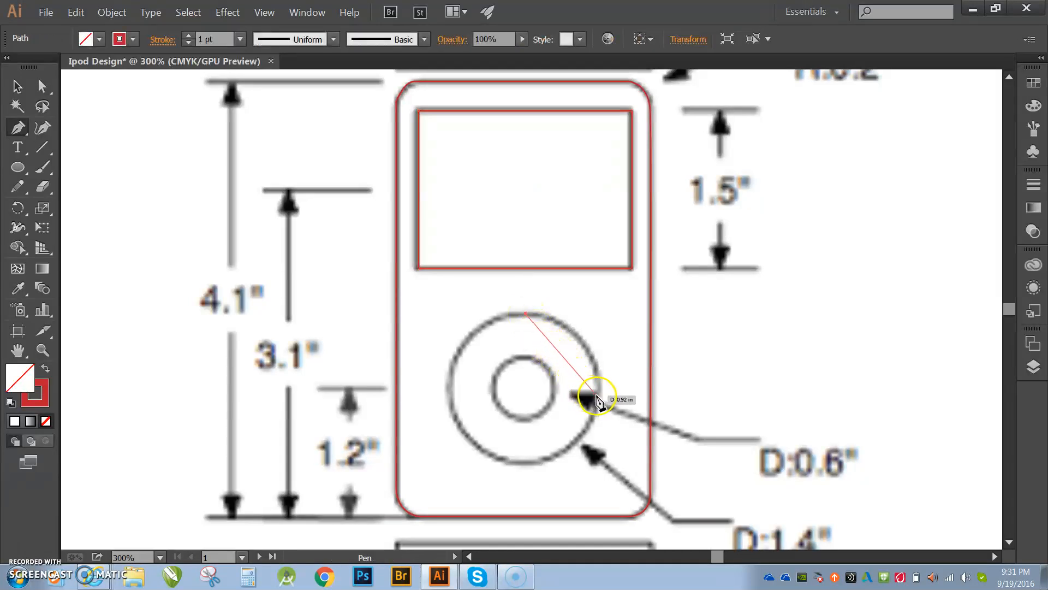
{"action": "left_click_drag", "start_coordinate": [597, 396], "coordinate": [593, 476]}
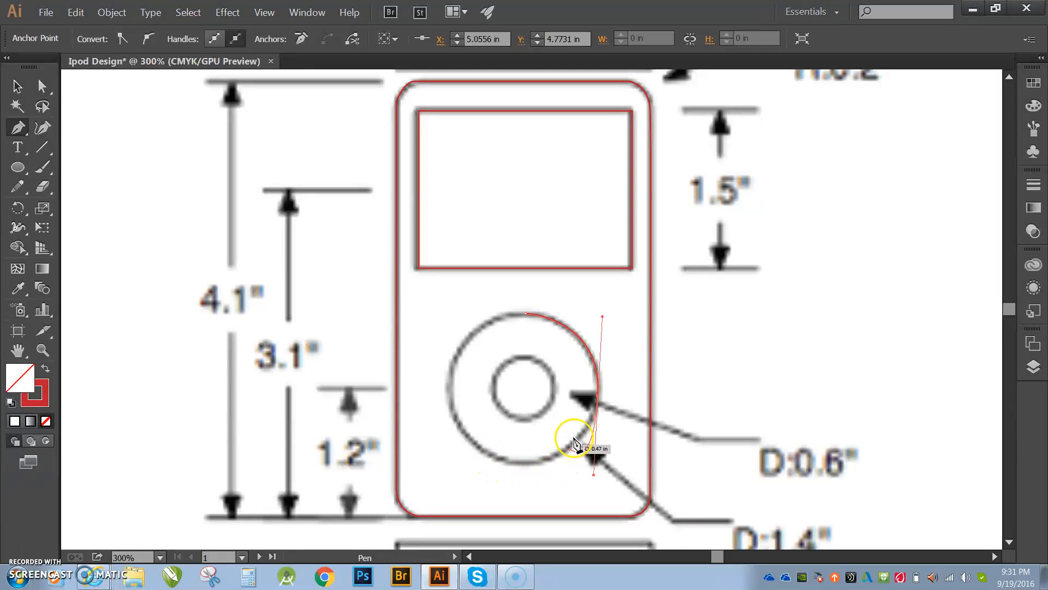
{"action": "left_click", "coordinate": [598, 395]}
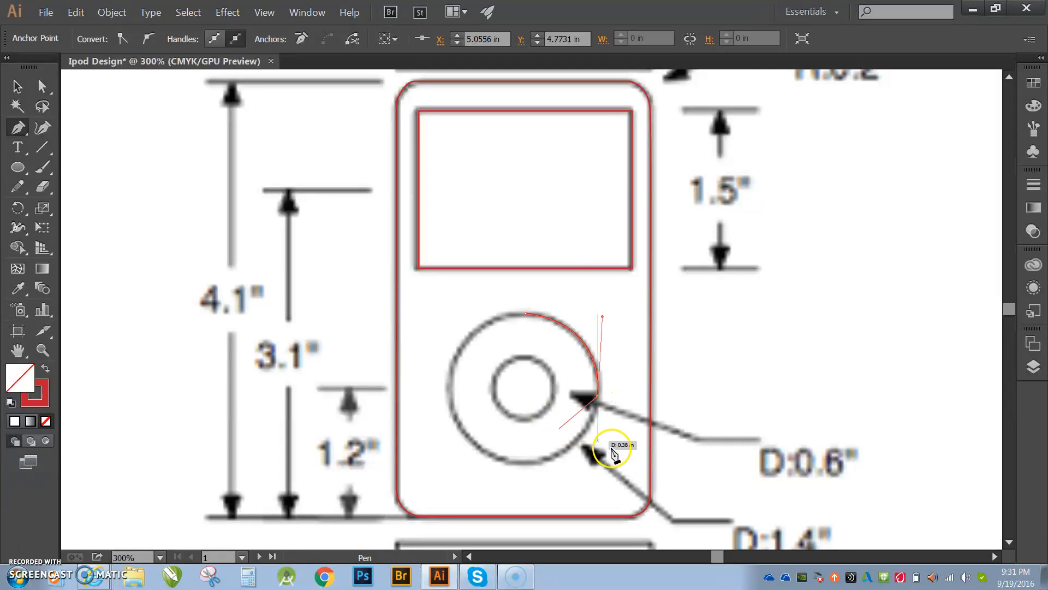
{"action": "left_click", "coordinate": [526, 466]}
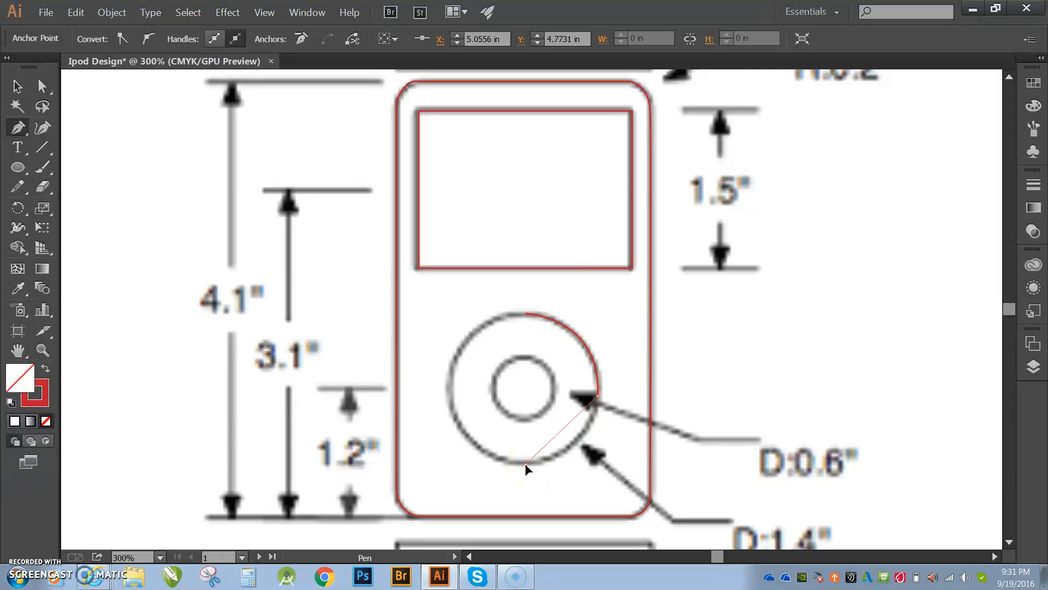
{"action": "left_click_drag", "start_coordinate": [526, 468], "coordinate": [468, 460]}
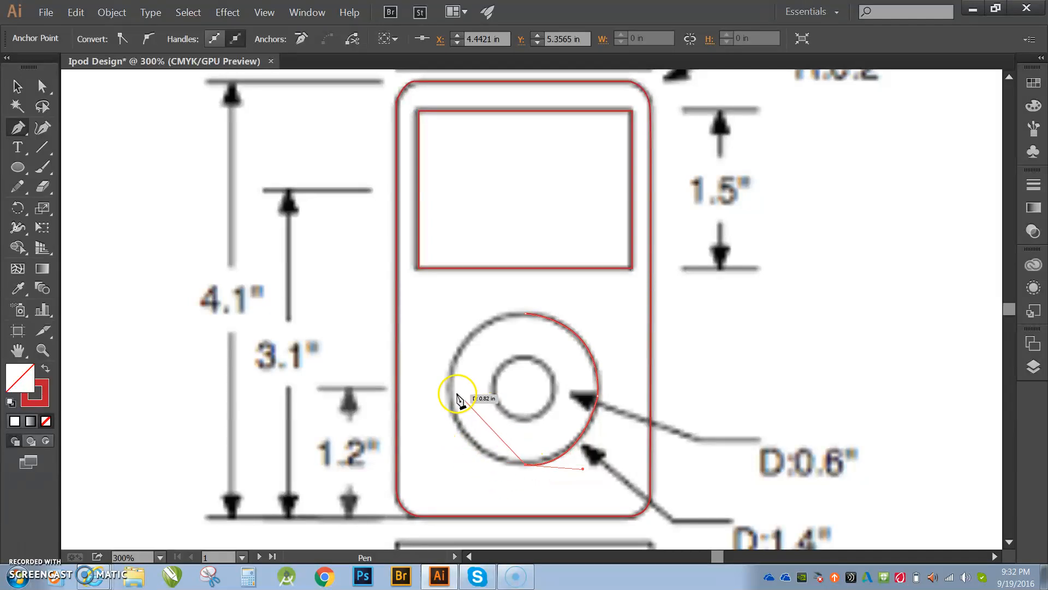
{"action": "left_click_drag", "start_coordinate": [447, 390], "coordinate": [440, 318]}
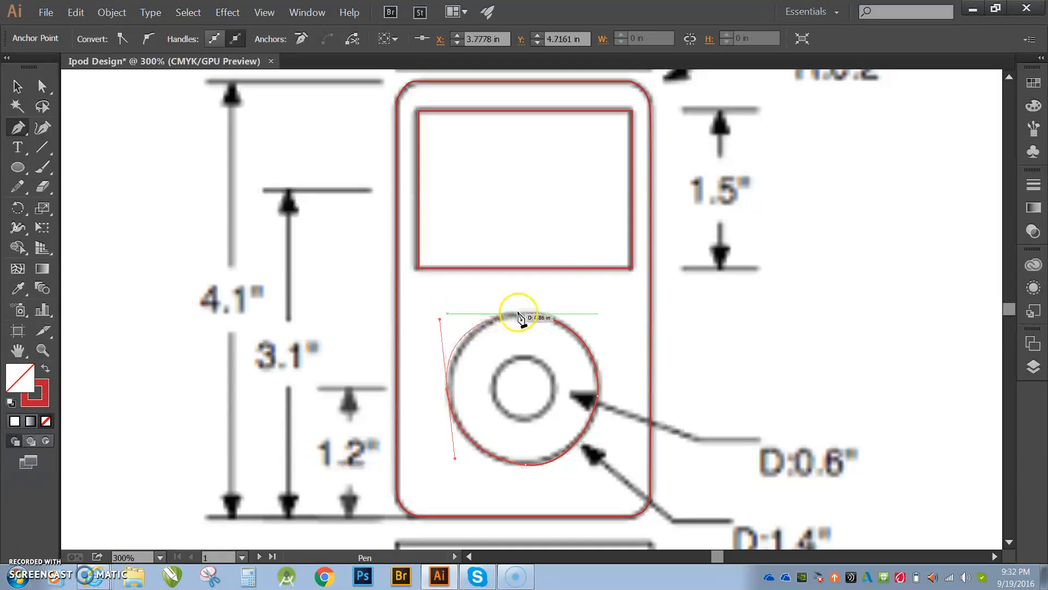
{"action": "left_click_drag", "start_coordinate": [527, 315], "coordinate": [533, 315]}
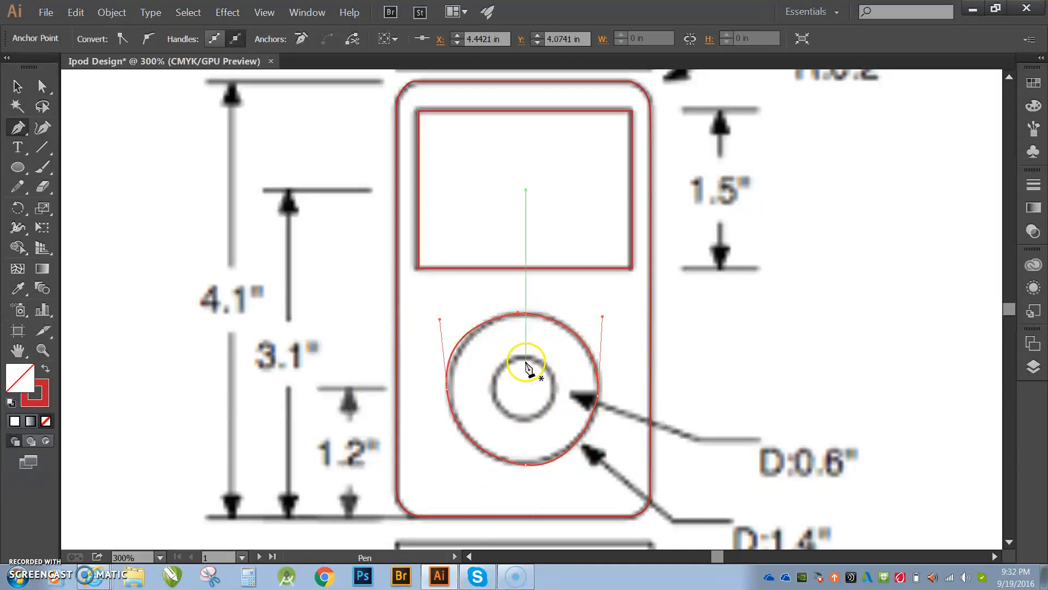
{"action": "left_click_drag", "start_coordinate": [525, 358], "coordinate": [554, 361]}
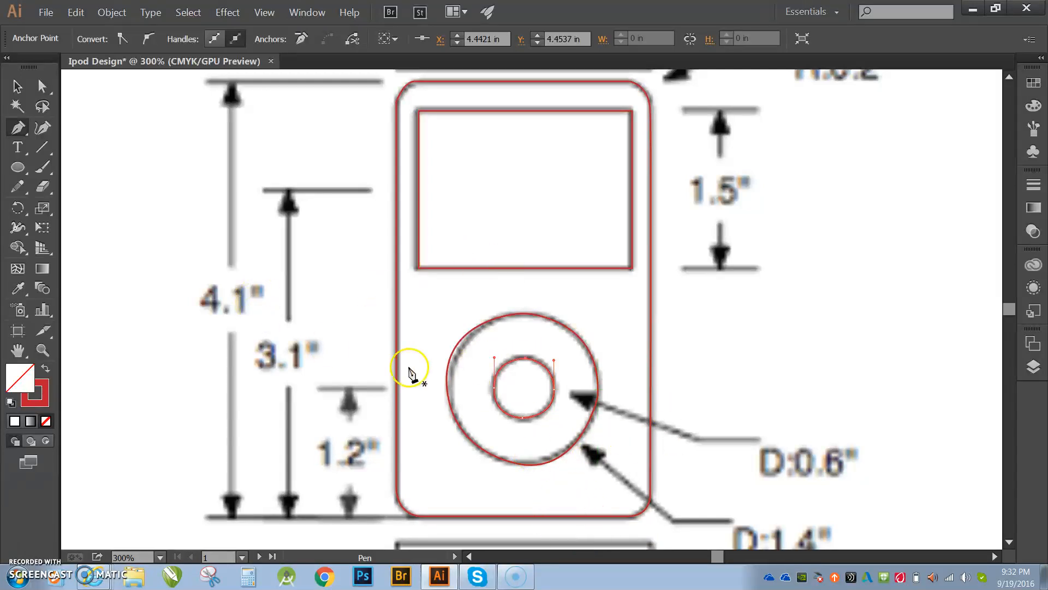
- Adjust the direction handles at the outer wheel circle's top and left anchors with Direct Selection to smooth its curve
{"action": "left_click", "coordinate": [42, 87]}
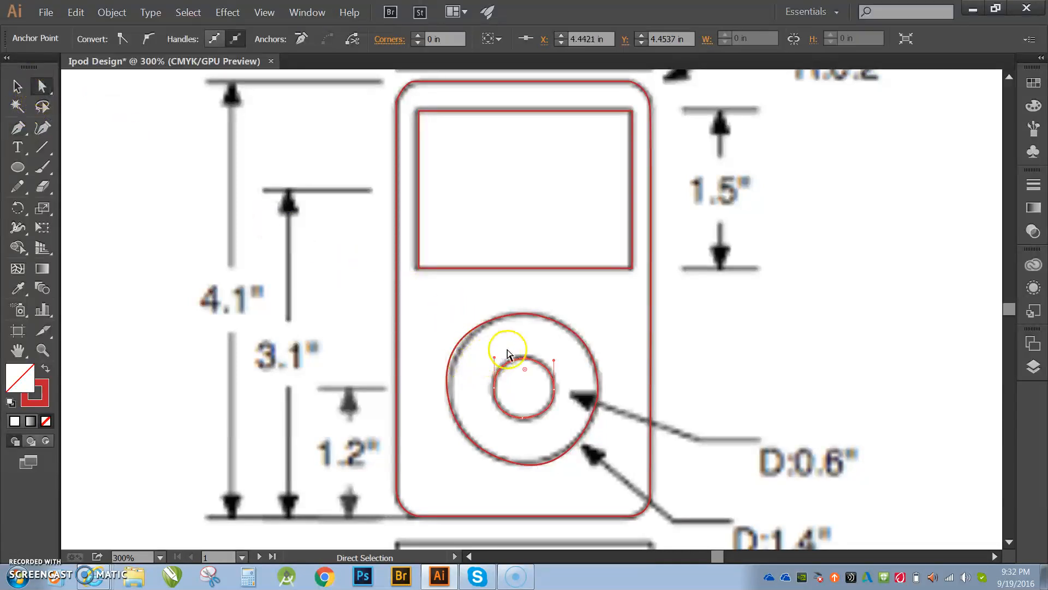
{"action": "left_click", "coordinate": [529, 315]}
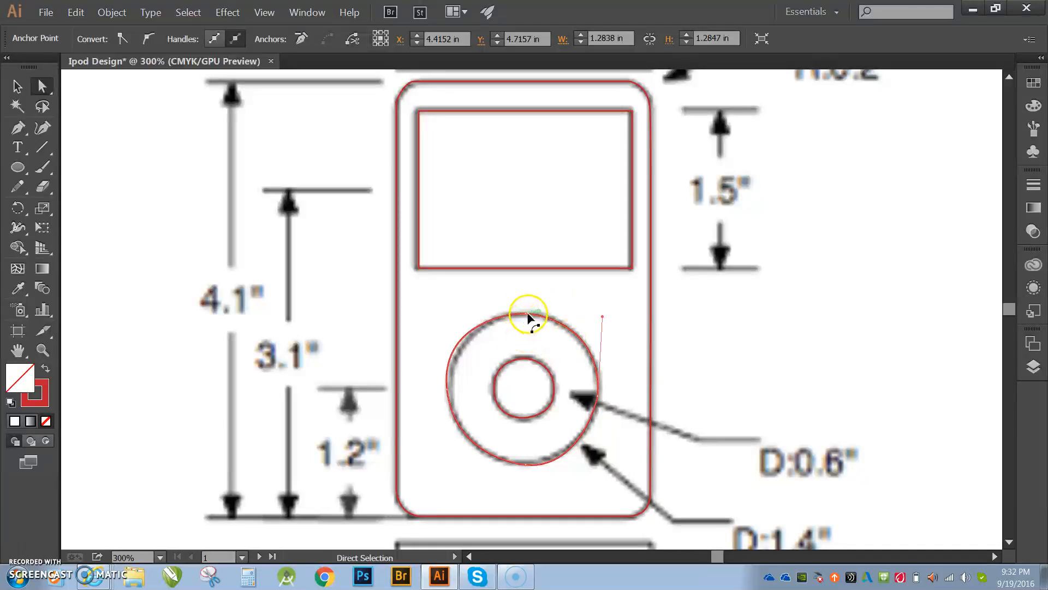
{"action": "left_click", "coordinate": [527, 316]}
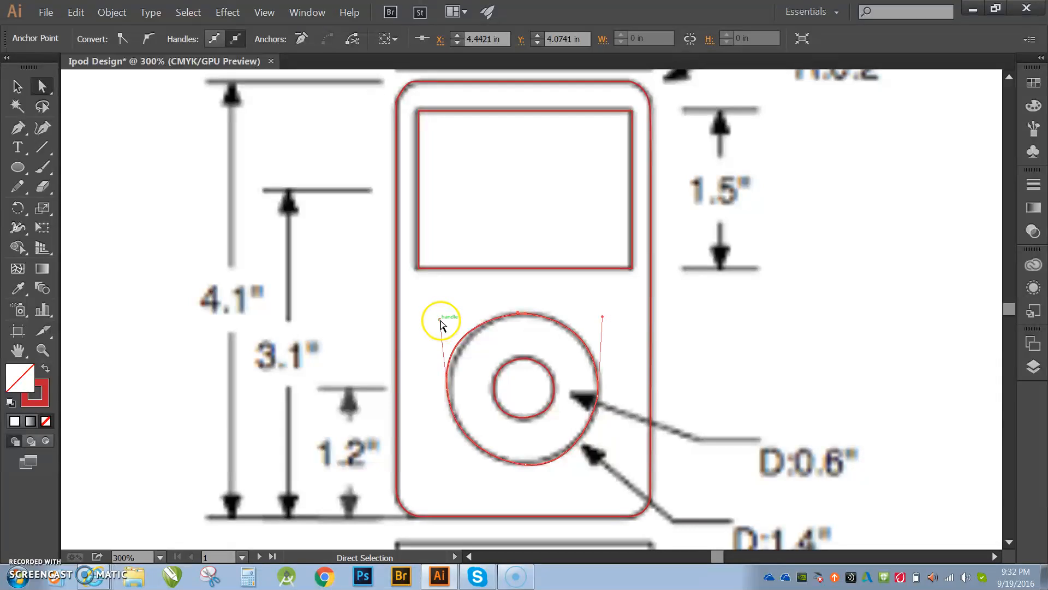
{"action": "left_click_drag", "start_coordinate": [440, 320], "coordinate": [442, 330]}
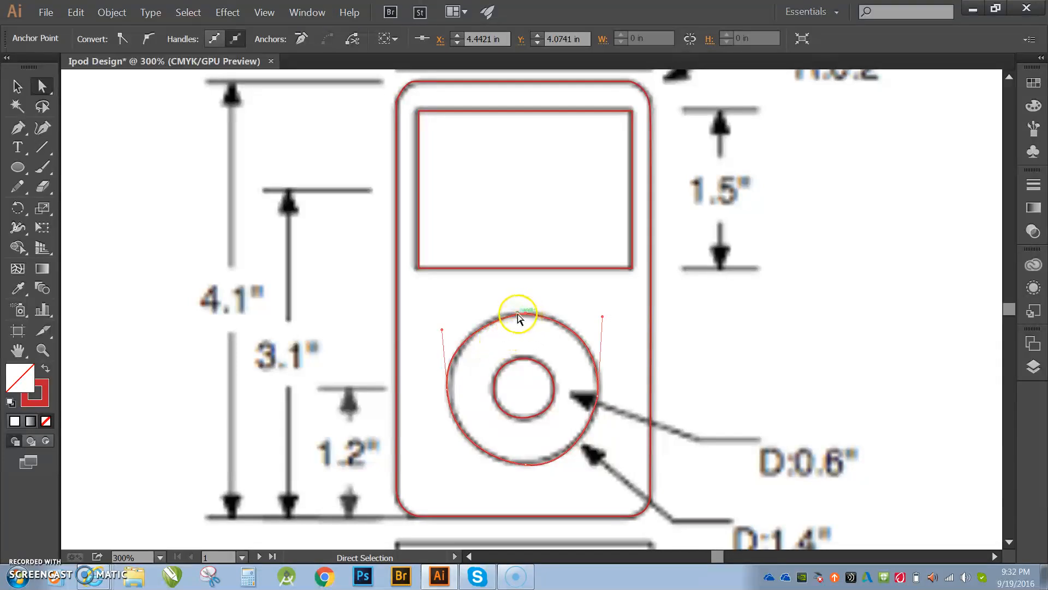
{"action": "mouse_move", "coordinate": [518, 316]}
{"action": "left_mouse_down"}
{"action": "mouse_move", "coordinate": [501, 301]}
{"action": "mouse_move", "coordinate": [505, 311]}
{"action": "left_mouse_up"}
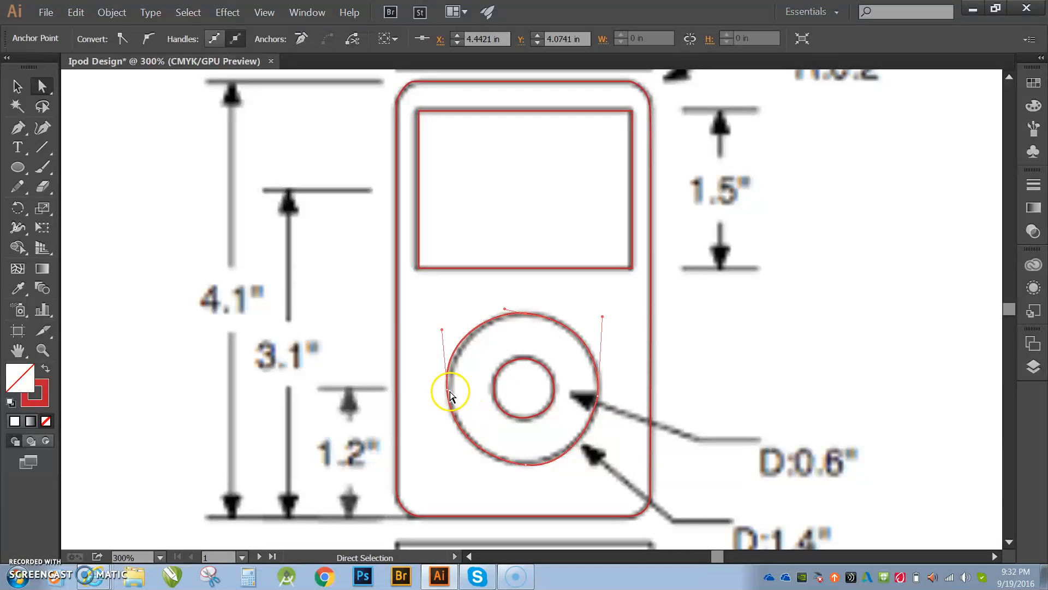
{"action": "left_click_drag", "start_coordinate": [447, 391], "coordinate": [451, 389]}
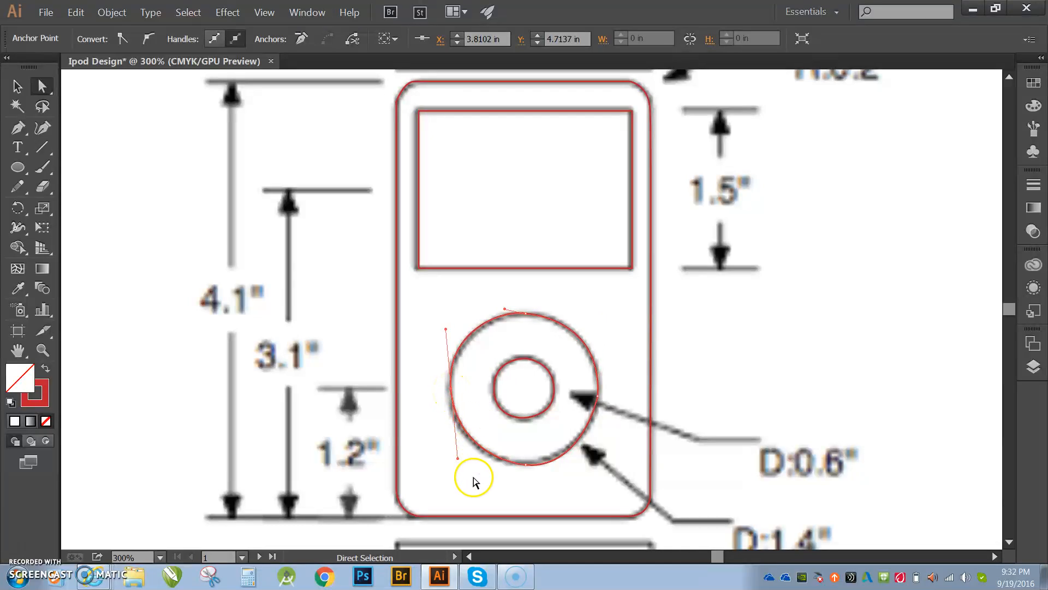
{"action": "left_click", "coordinate": [602, 304]}
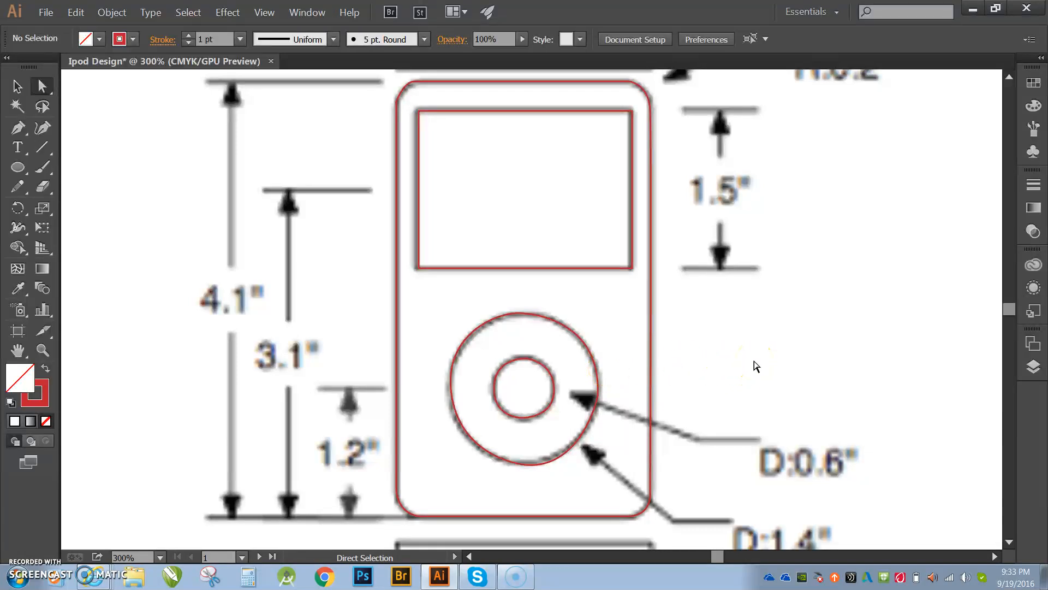
- Group the new body, screen and wheel tracing and move the group onto the second artboard below the first copy
{"action": "key", "text": "ctrl+alt+0"}
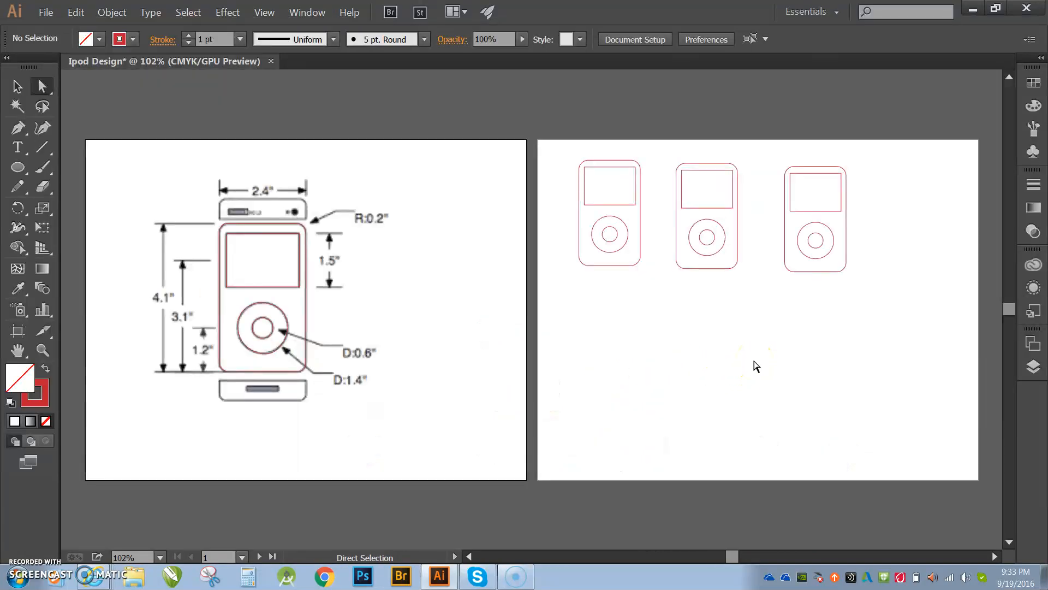
{"action": "key", "text": "v"}
{"action": "mouse_move", "coordinate": [192, 215]}
{"action": "left_mouse_down"}
{"action": "mouse_move", "coordinate": [264, 328]}
{"action": "mouse_move", "coordinate": [313, 378]}
{"action": "left_mouse_up"}
{"action": "right_click", "coordinate": [285, 324]}
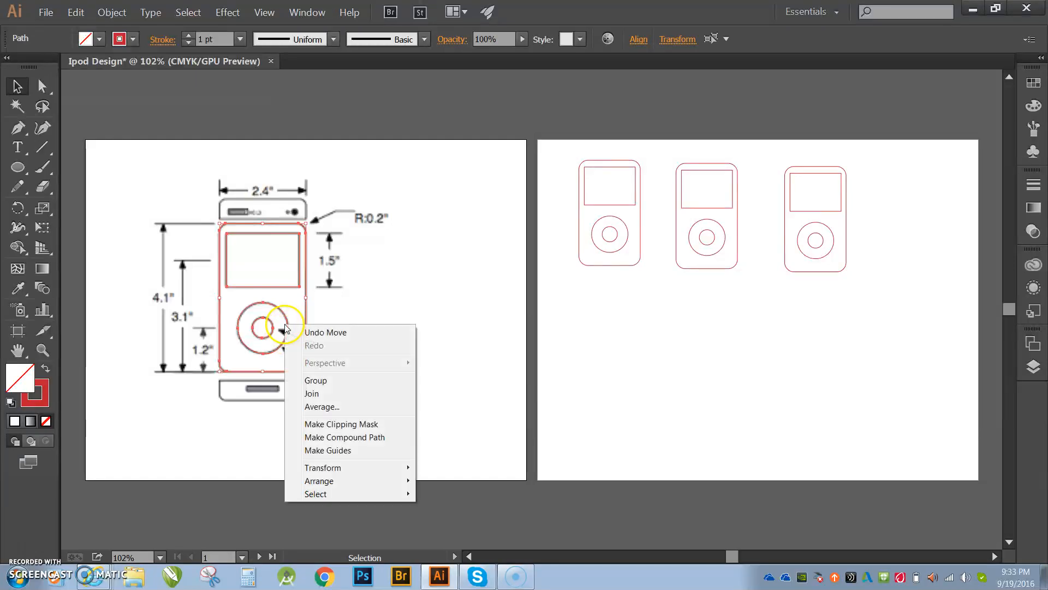
{"action": "left_click", "coordinate": [327, 380]}
{"action": "left_click_drag", "start_coordinate": [308, 313], "coordinate": [657, 385]}
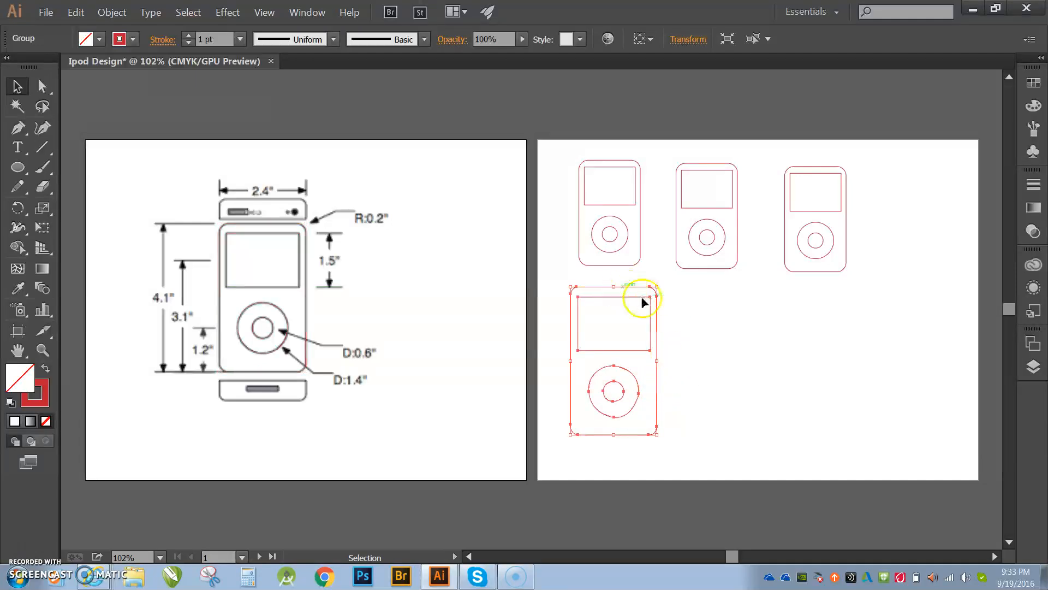
{"action": "left_click", "coordinate": [689, 309]}
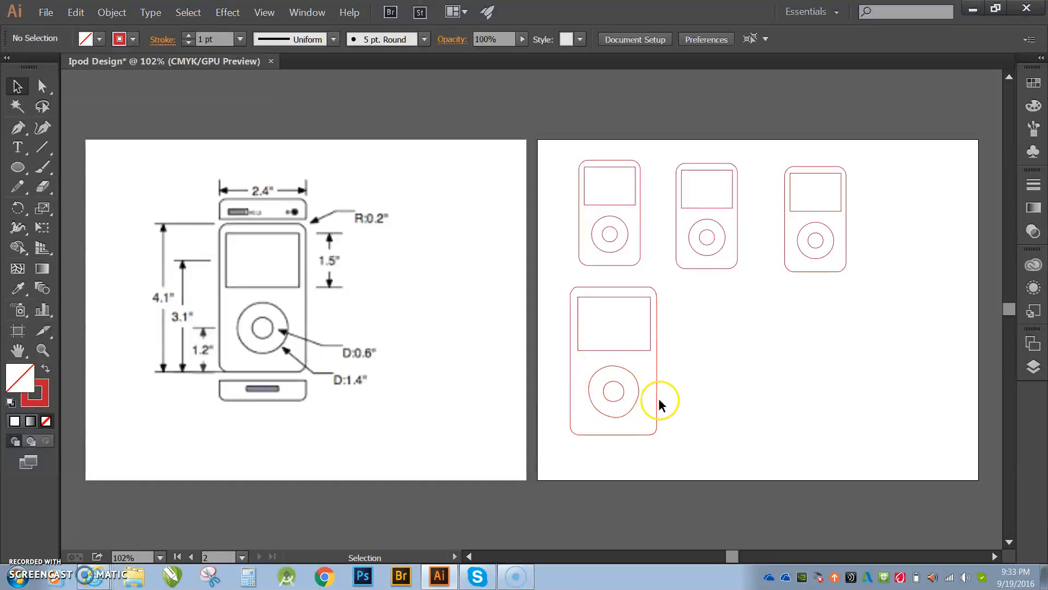
- Scale the new grouped tracing down proportionally to match the size of the other copies
{"action": "left_click", "coordinate": [628, 433]}
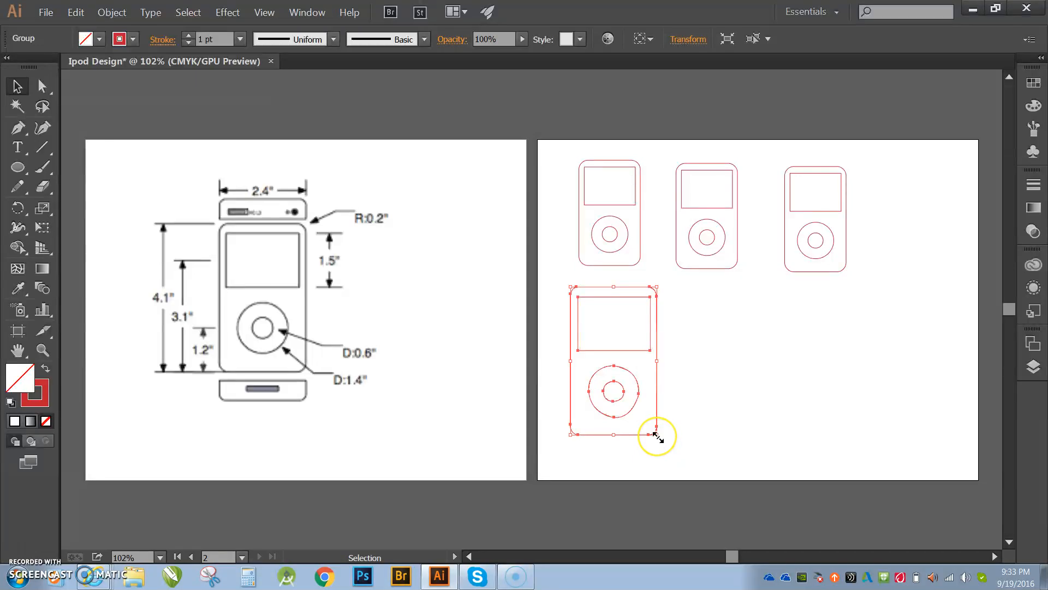
{"action": "left_click_drag", "start_coordinate": [658, 437], "coordinate": [629, 389]}
{"action": "left_click", "coordinate": [702, 428]}
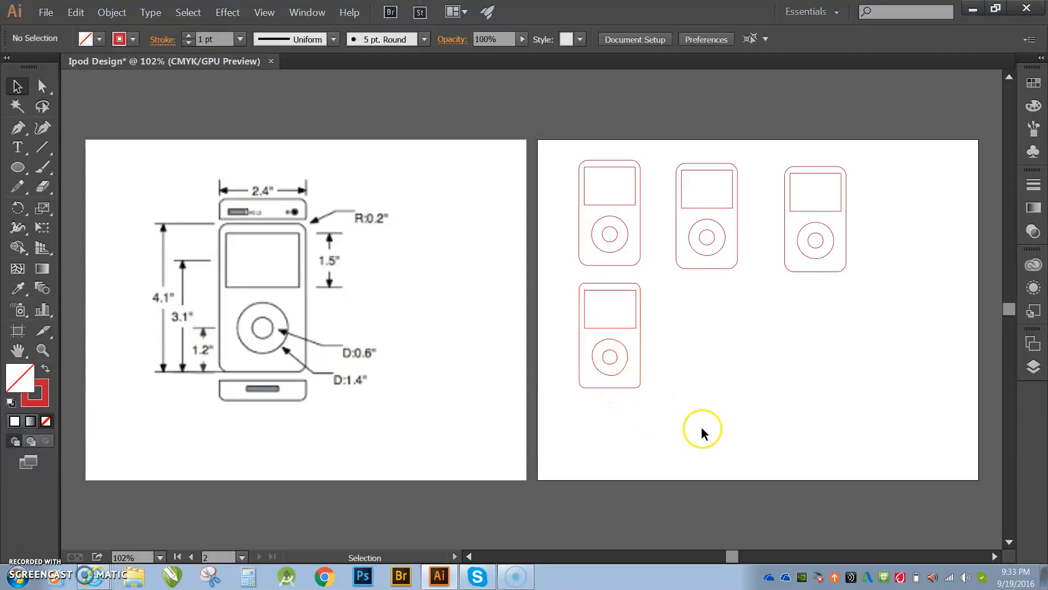
- Duplicate the new tracing into copies side by side to complete a second row on the second artboard
{"action": "left_click", "coordinate": [637, 386]}
{"action": "left_click_drag", "start_coordinate": [640, 388], "coordinate": [638, 384]}
{"action": "left_click", "coordinate": [689, 381]}
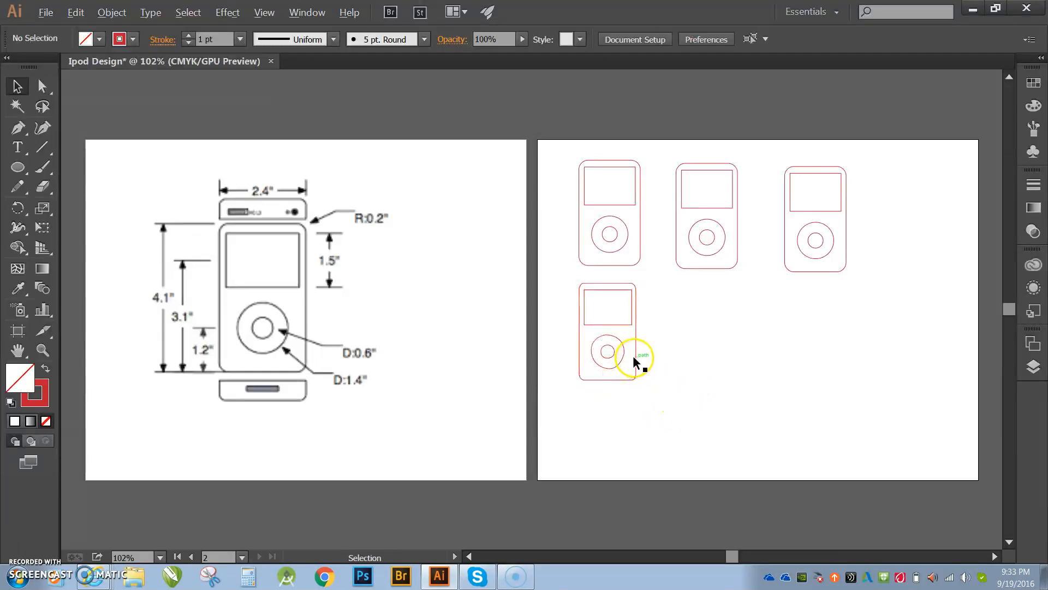
{"action": "left_click_drag", "start_coordinate": [637, 361], "coordinate": [853, 365]}
{"action": "left_click", "coordinate": [857, 392]}
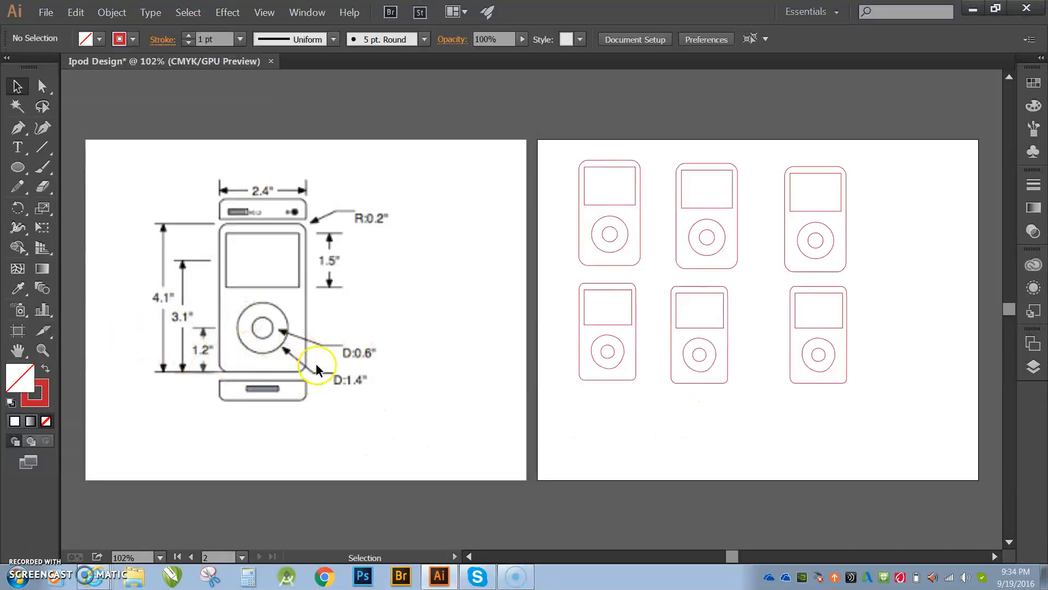
- Draw a rectangle over the reference and drag its four corner anchors onto the iPod body outline
{"action": "key", "text": "z"}
{"action": "left_click", "coordinate": [264, 309]}
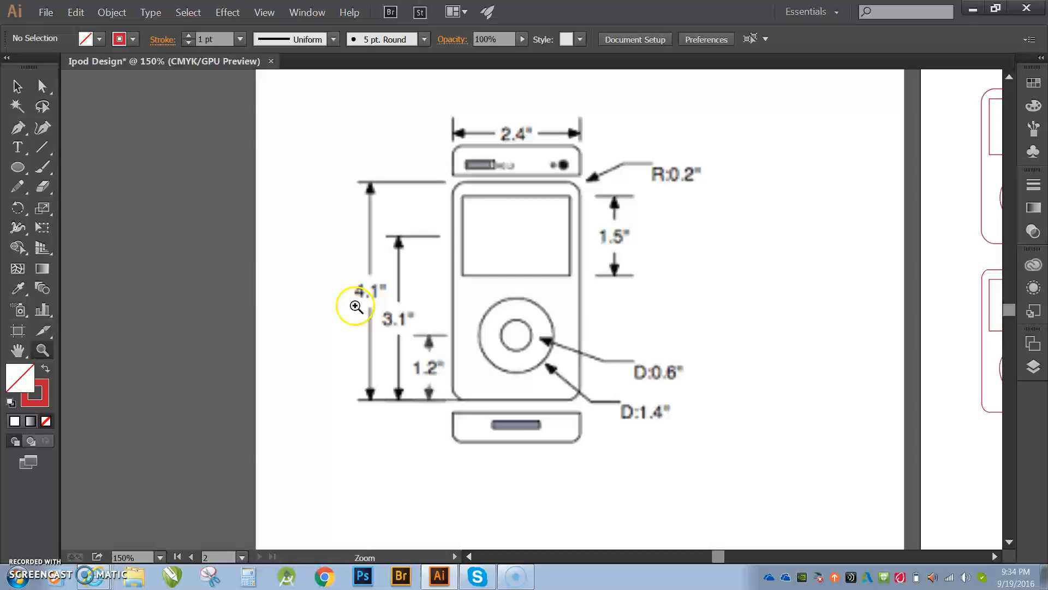
{"action": "left_click", "coordinate": [491, 303]}
{"action": "left_click", "coordinate": [495, 308]}
{"action": "scroll", "coordinate": [487, 305], "scroll_direction": "up", "scroll_amount": 1}
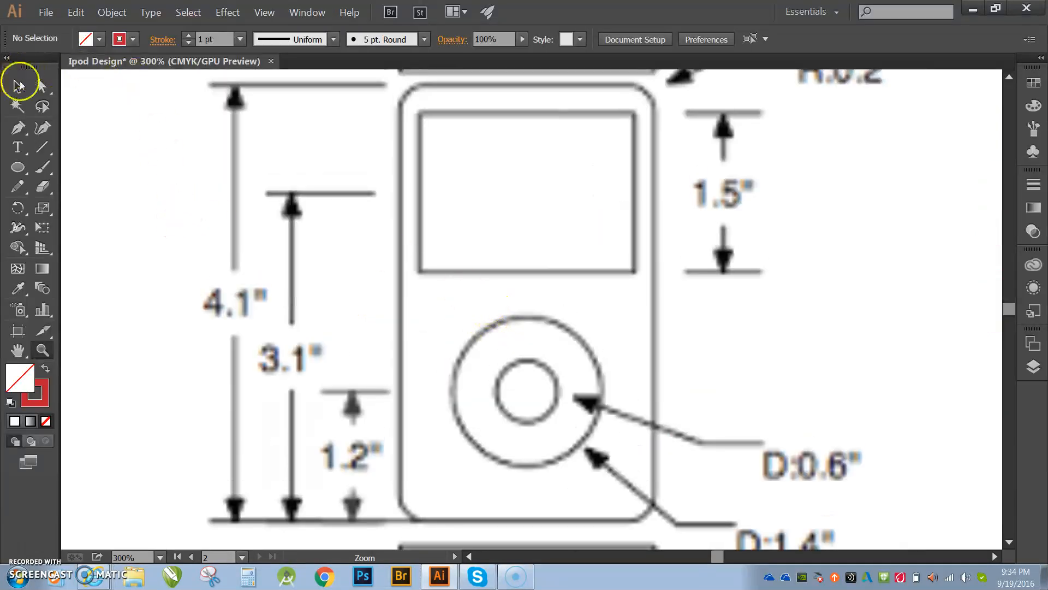
{"action": "left_click", "coordinate": [18, 166]}
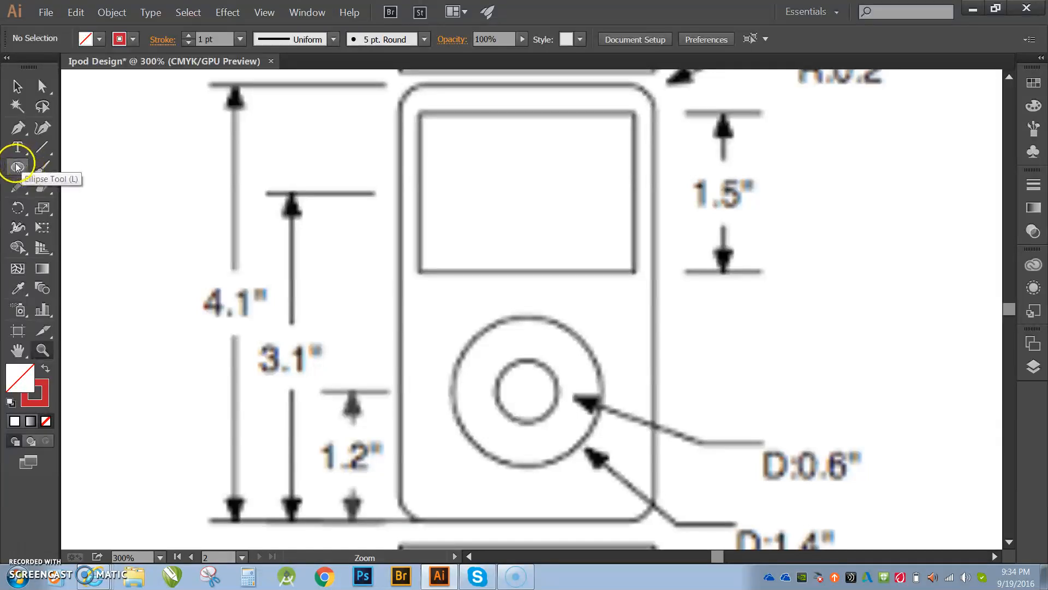
{"action": "left_click_drag", "start_coordinate": [16, 169], "coordinate": [82, 170]}
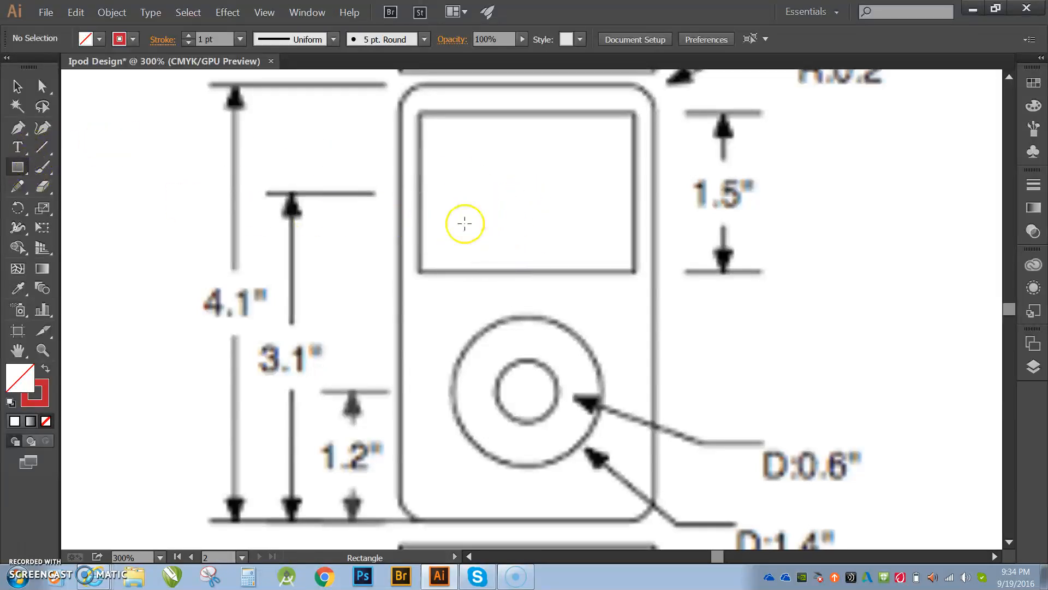
{"action": "left_click_drag", "start_coordinate": [475, 234], "coordinate": [580, 419]}
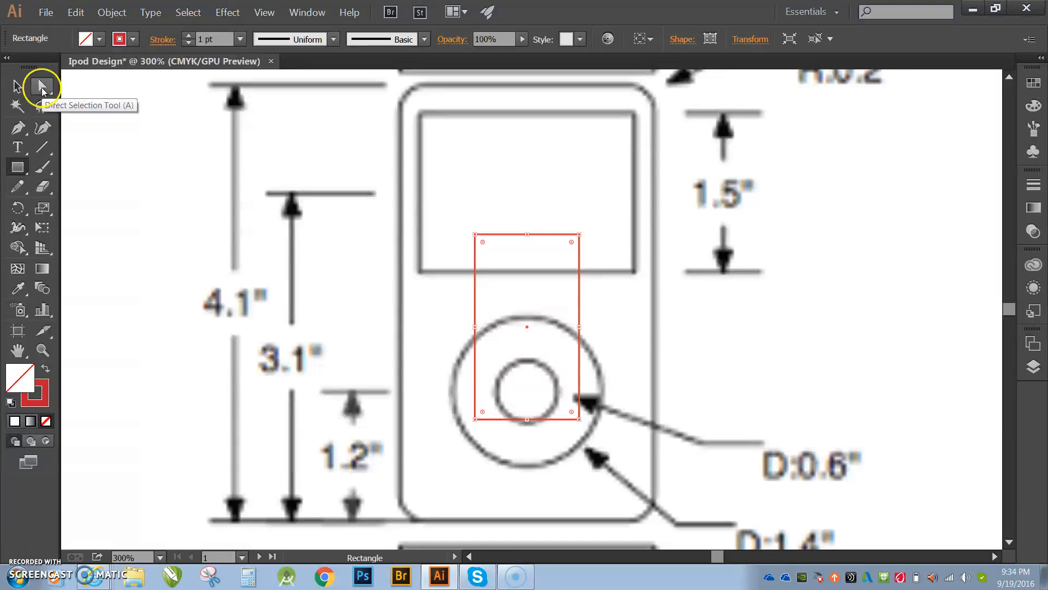
{"action": "left_click", "coordinate": [42, 88]}
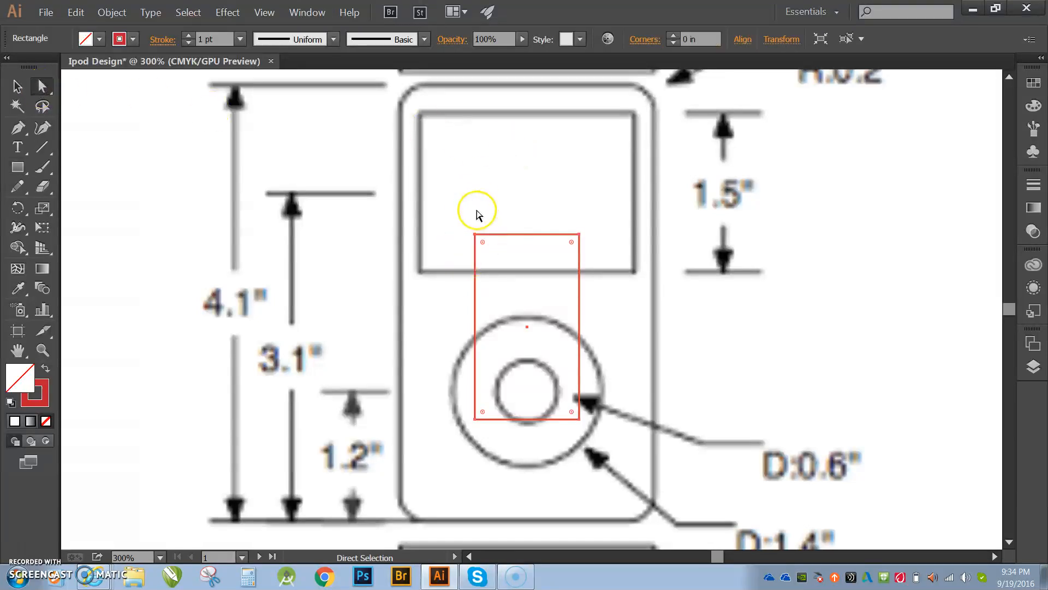
{"action": "left_click", "coordinate": [475, 236]}
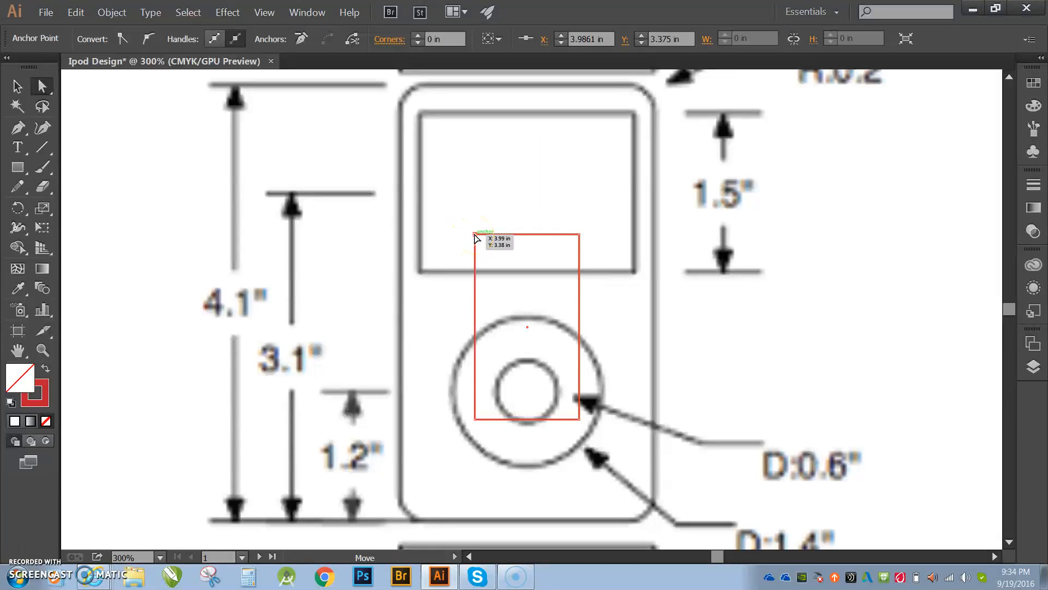
{"action": "left_click_drag", "start_coordinate": [474, 236], "coordinate": [400, 88]}
{"action": "left_click_drag", "start_coordinate": [579, 236], "coordinate": [652, 84]}
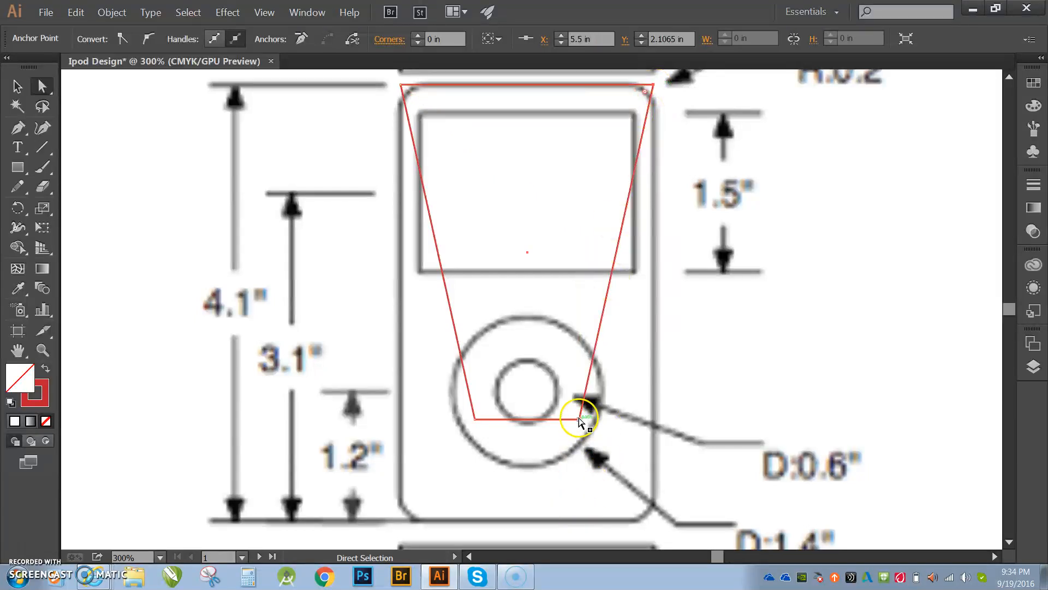
{"action": "left_click_drag", "start_coordinate": [580, 420], "coordinate": [654, 525]}
{"action": "left_click_drag", "start_coordinate": [475, 419], "coordinate": [400, 518]}
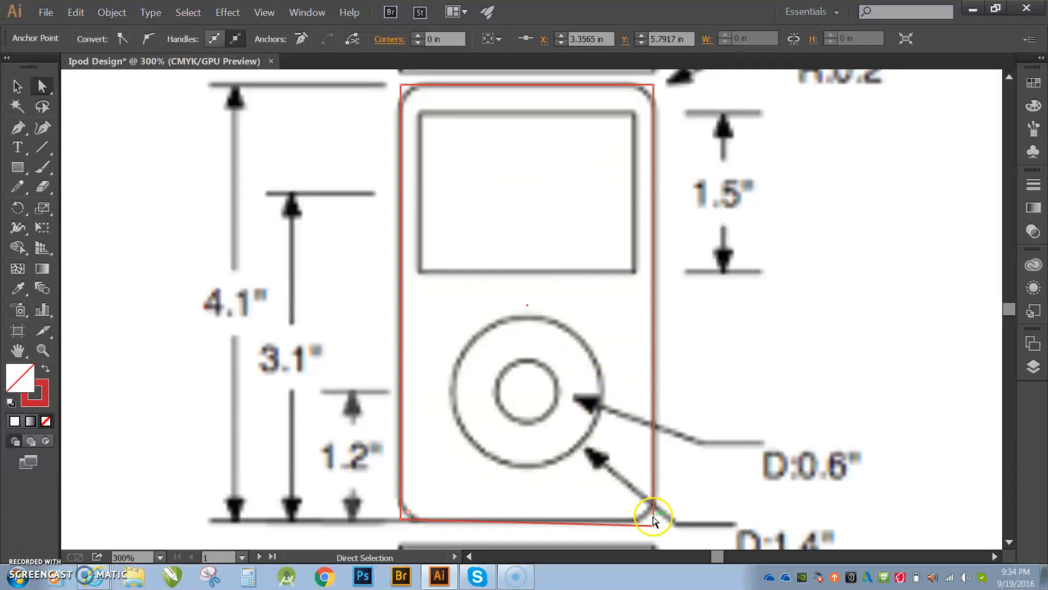
{"action": "left_click_drag", "start_coordinate": [655, 526], "coordinate": [654, 521]}
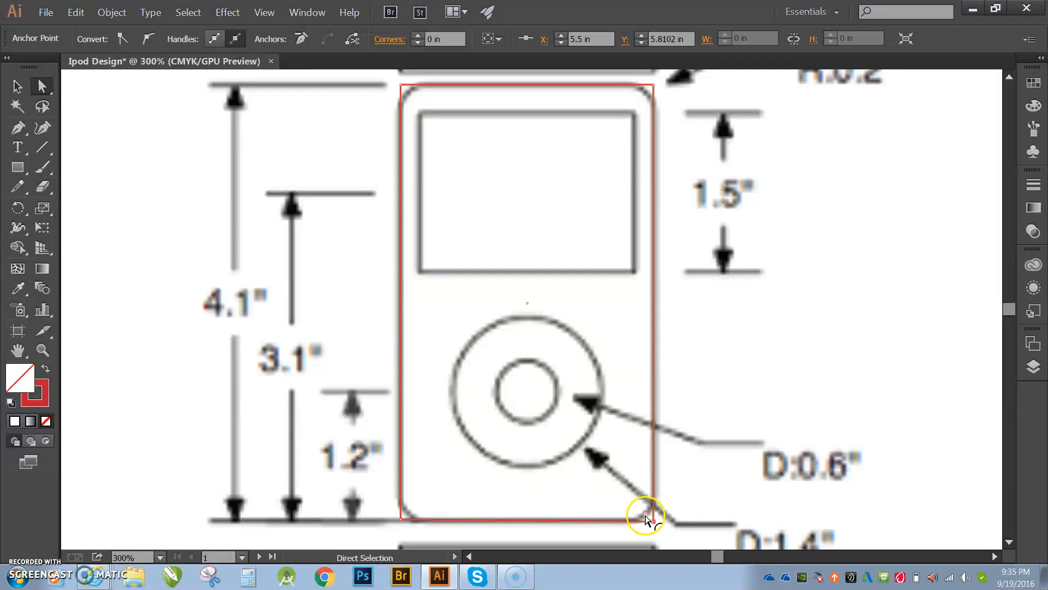
- Round all four corners of the body rectangle to about 0.16 in to match the reference's rounded outline
{"action": "left_click_drag", "start_coordinate": [646, 517], "coordinate": [628, 501]}
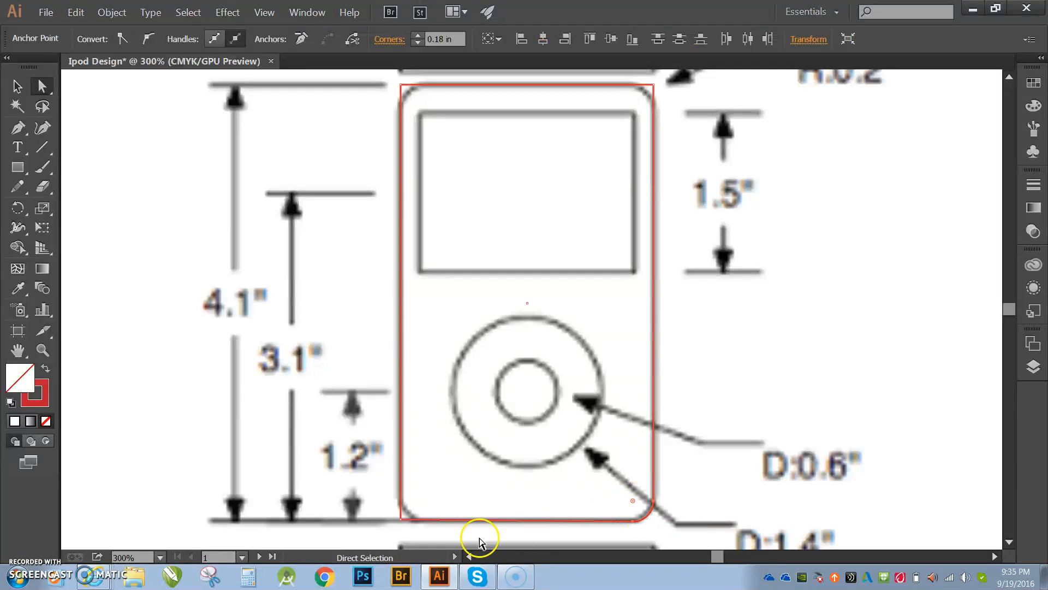
{"action": "left_click_drag", "start_coordinate": [409, 510], "coordinate": [418, 502]}
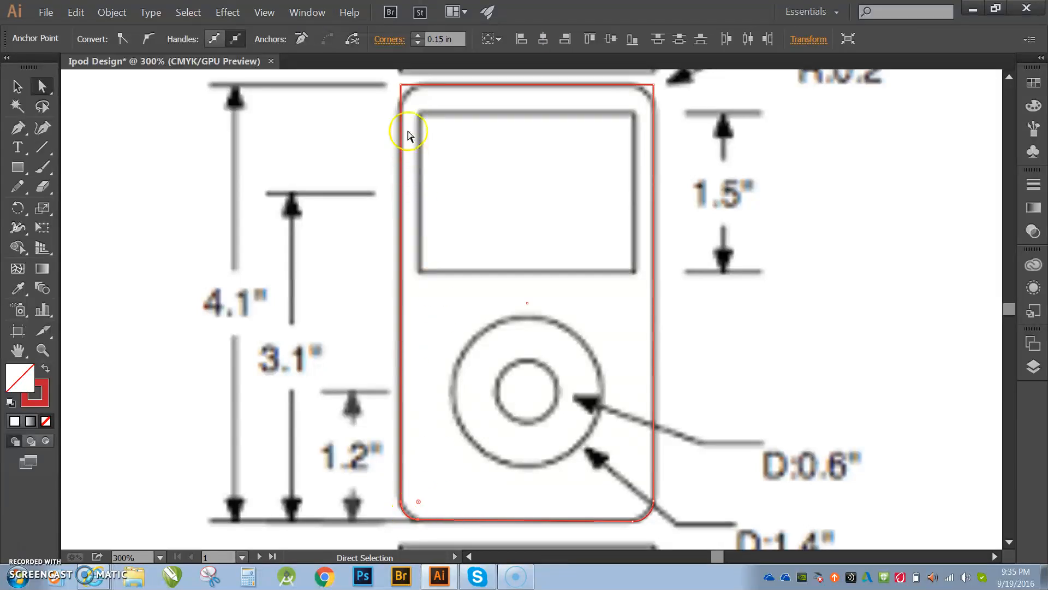
{"action": "left_click", "coordinate": [404, 93]}
{"action": "left_click_drag", "start_coordinate": [407, 96], "coordinate": [420, 105]}
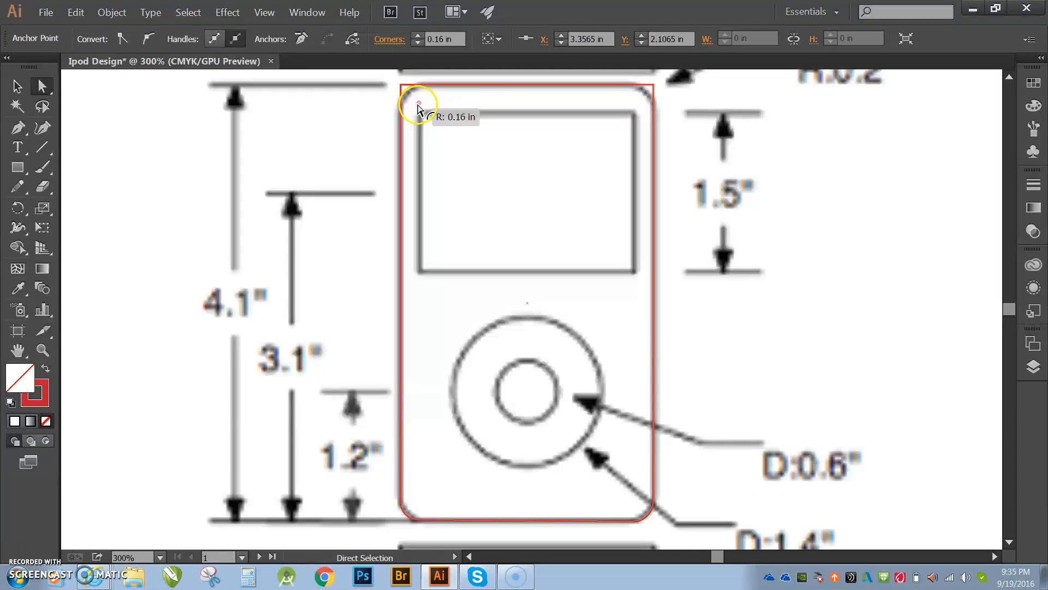
{"action": "left_click", "coordinate": [653, 89]}
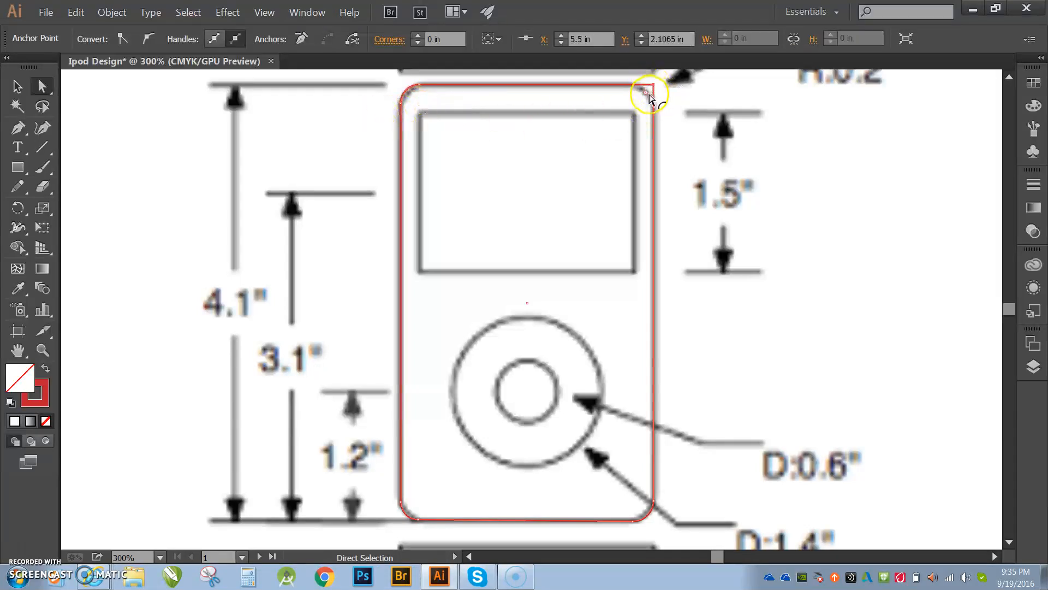
{"action": "left_click_drag", "start_coordinate": [646, 97], "coordinate": [632, 99]}
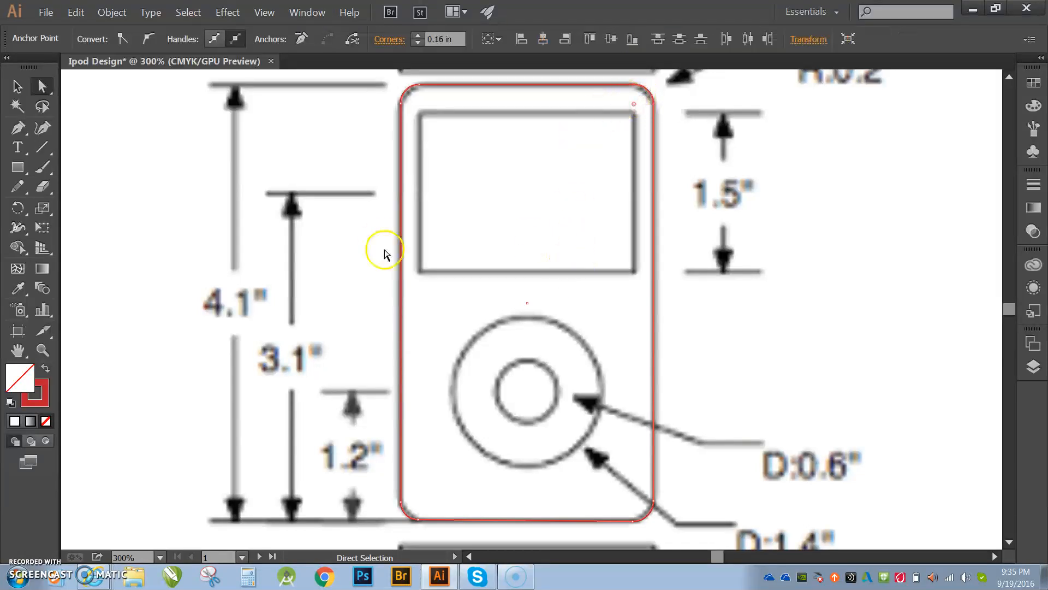
- Draw a small rectangle and drag its four corners onto the screen outline to trace the display
{"action": "left_click", "coordinate": [17, 168]}
{"action": "left_click_drag", "start_coordinate": [506, 174], "coordinate": [551, 219]}
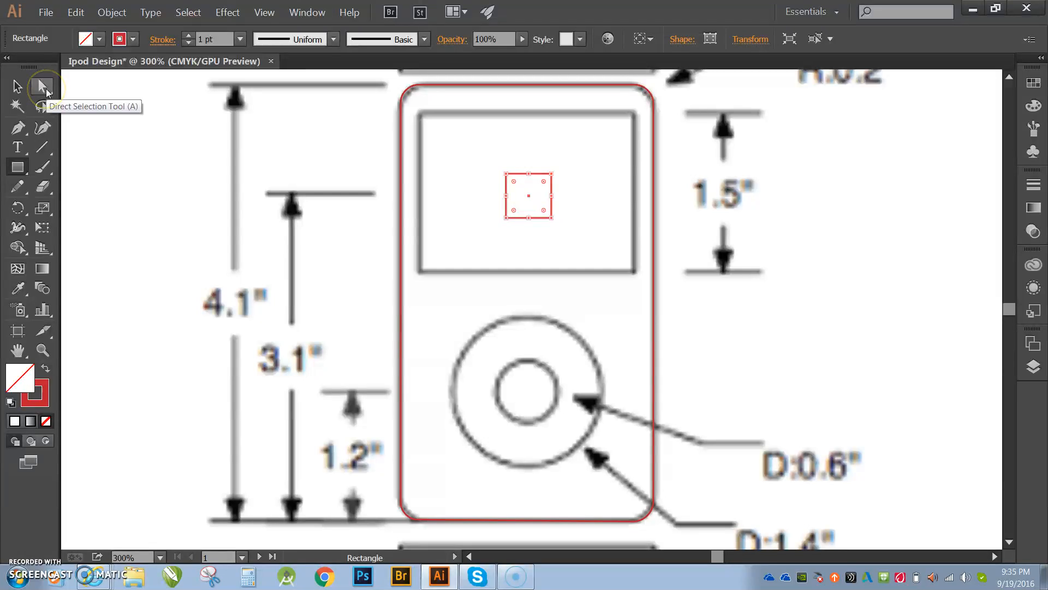
{"action": "left_click", "coordinate": [44, 89]}
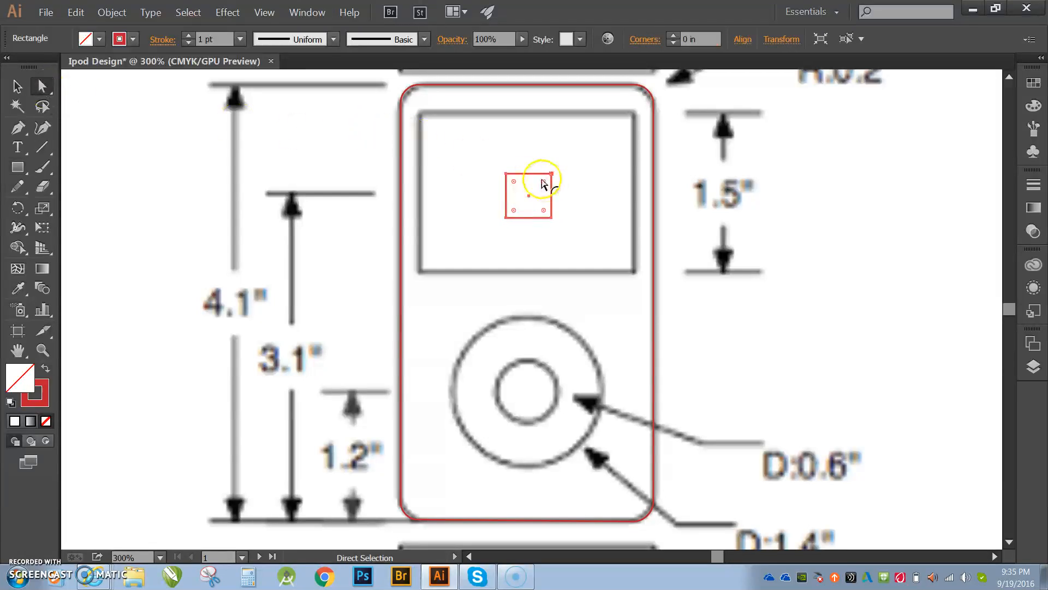
{"action": "left_click_drag", "start_coordinate": [505, 175], "coordinate": [418, 111]}
{"action": "left_click_drag", "start_coordinate": [551, 174], "coordinate": [635, 113]}
{"action": "left_click_drag", "start_coordinate": [551, 217], "coordinate": [633, 271]}
{"action": "left_click_drag", "start_coordinate": [506, 217], "coordinate": [418, 270]}
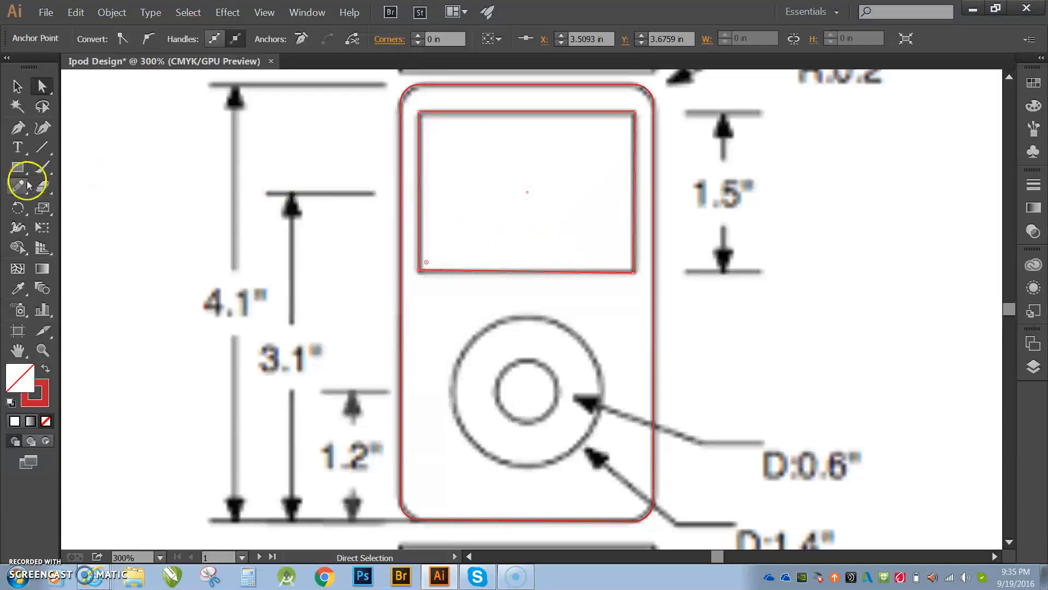
- Draw an ellipse near the wheel and drag its four anchors onto the outer wheel circle
{"action": "key", "text": "l"}
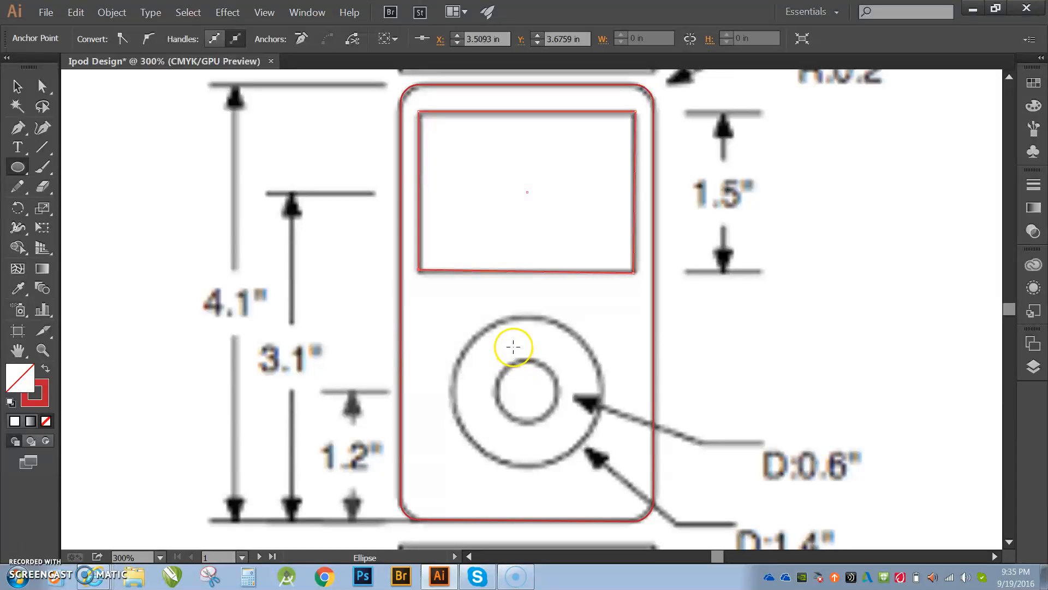
{"action": "left_click_drag", "start_coordinate": [513, 351], "coordinate": [631, 487]}
{"action": "left_click", "coordinate": [42, 86]}
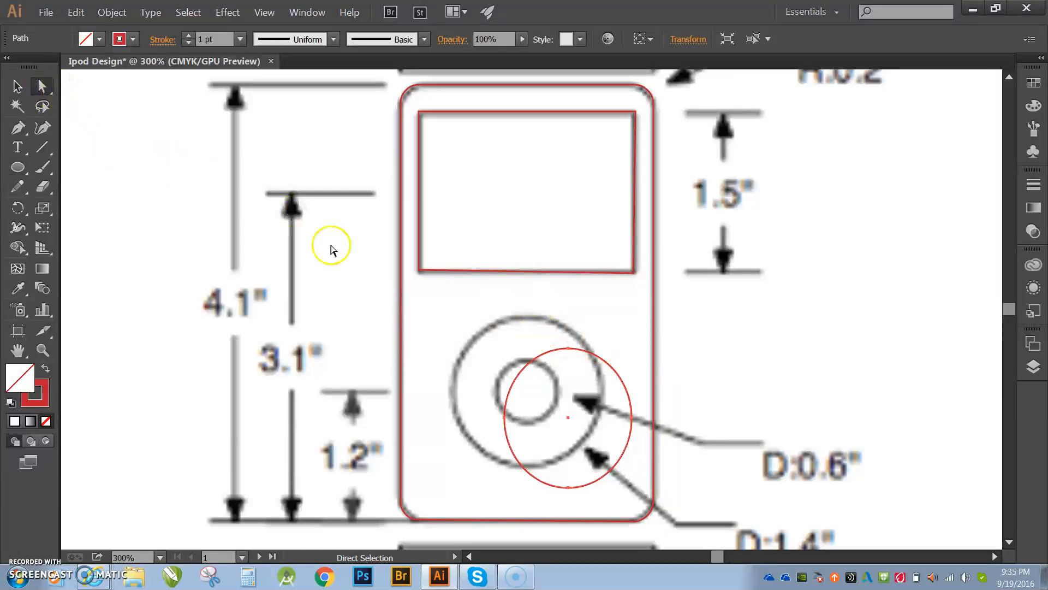
{"action": "left_click", "coordinate": [567, 349]}
{"action": "left_click_drag", "start_coordinate": [568, 350], "coordinate": [533, 468]}
{"action": "left_click_drag", "start_coordinate": [504, 422], "coordinate": [448, 392]}
{"action": "left_click_drag", "start_coordinate": [569, 490], "coordinate": [533, 469]}
{"action": "mouse_move", "coordinate": [631, 420]}
{"action": "left_mouse_down"}
{"action": "mouse_move", "coordinate": [633, 430]}
{"action": "mouse_move", "coordinate": [621, 427]}
{"action": "mouse_move", "coordinate": [601, 401]}
{"action": "left_mouse_up"}
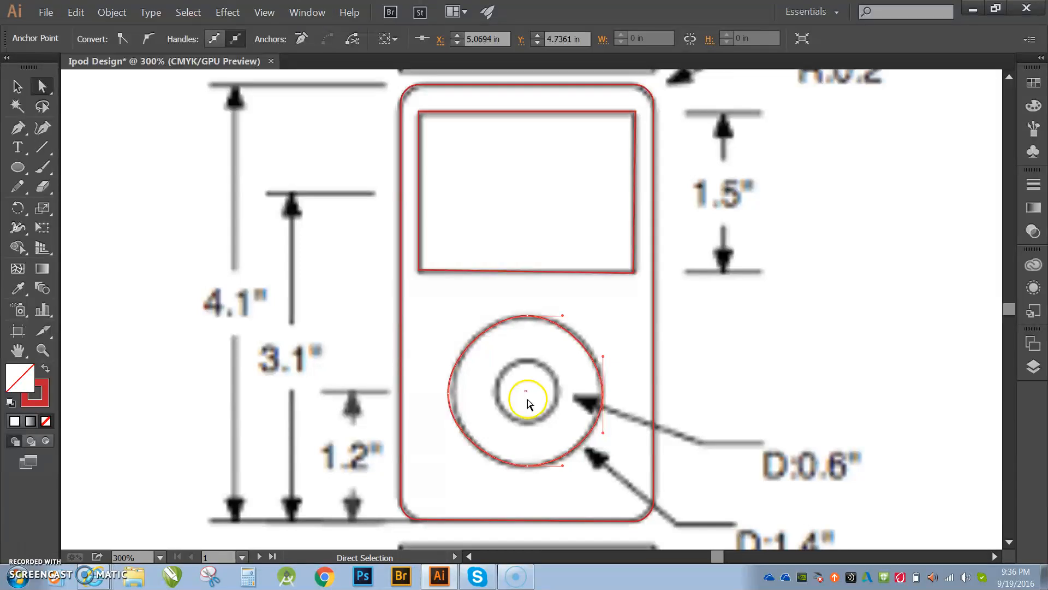
- Adjust the direction handles at the outer wheel circle's left and bottom anchors to fit the reference curve
{"action": "left_click", "coordinate": [448, 390]}
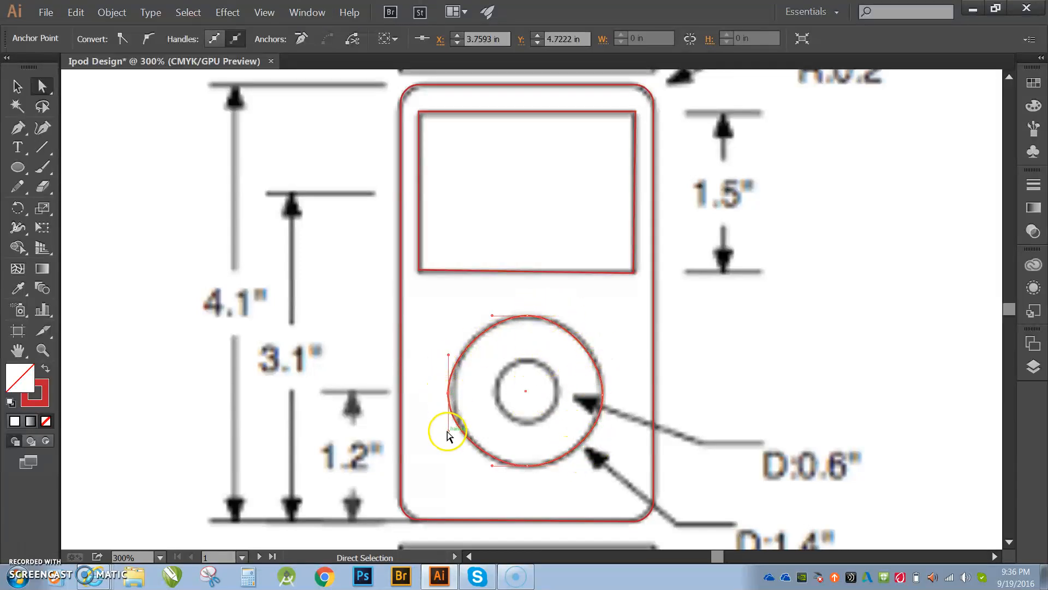
{"action": "left_click_drag", "start_coordinate": [448, 432], "coordinate": [449, 419]}
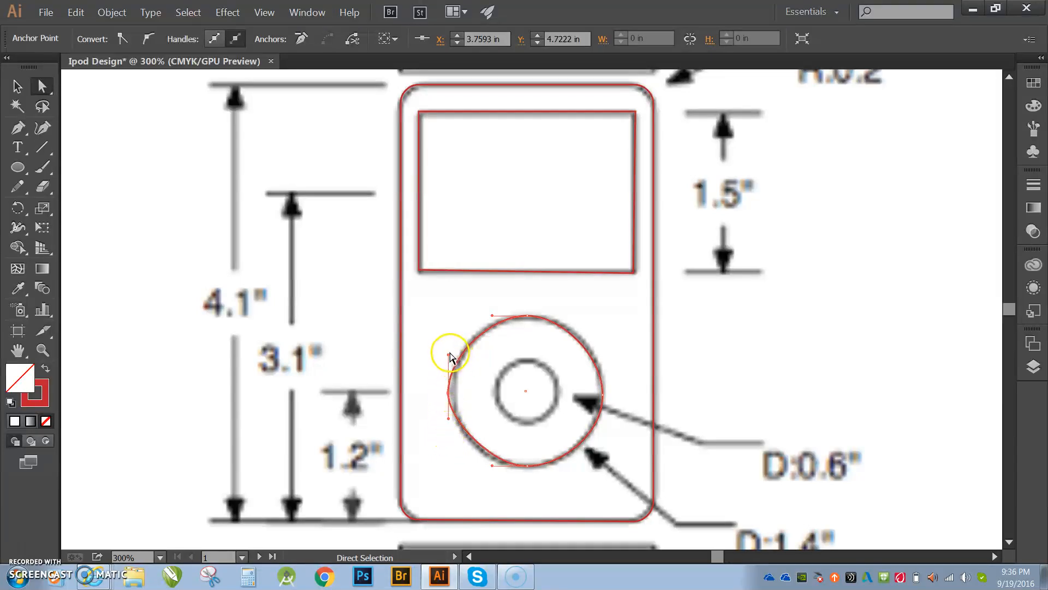
{"action": "left_click_drag", "start_coordinate": [448, 358], "coordinate": [446, 365]}
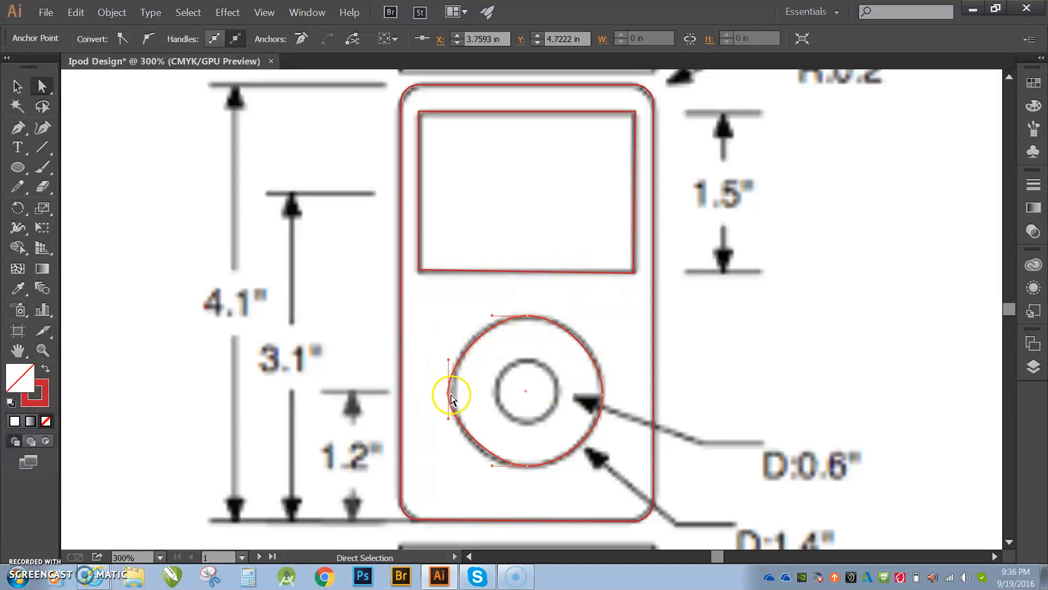
{"action": "left_click_drag", "start_coordinate": [451, 395], "coordinate": [453, 393]}
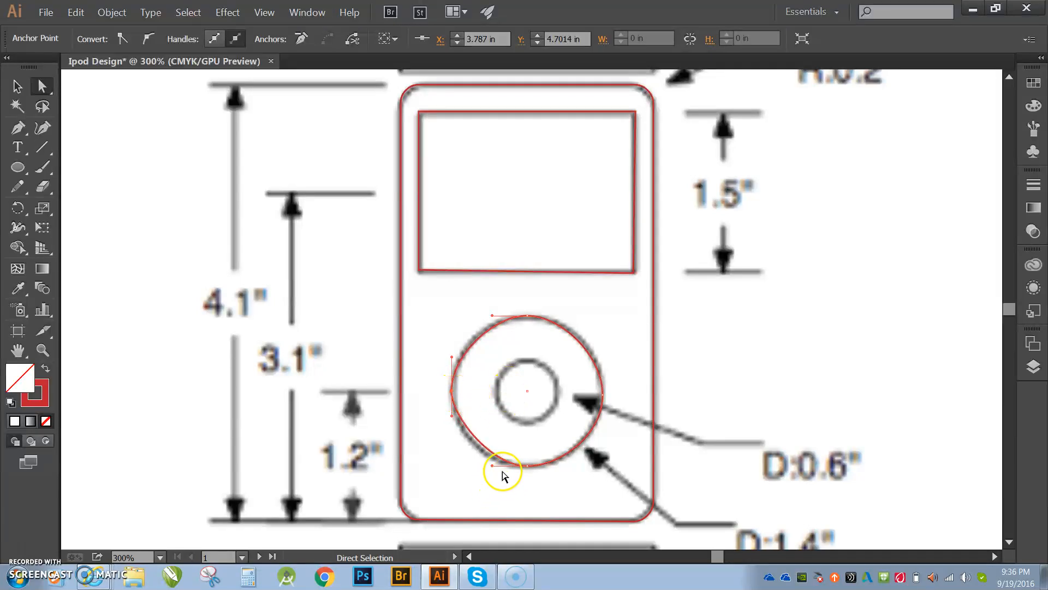
{"action": "left_click_drag", "start_coordinate": [492, 465], "coordinate": [475, 462]}
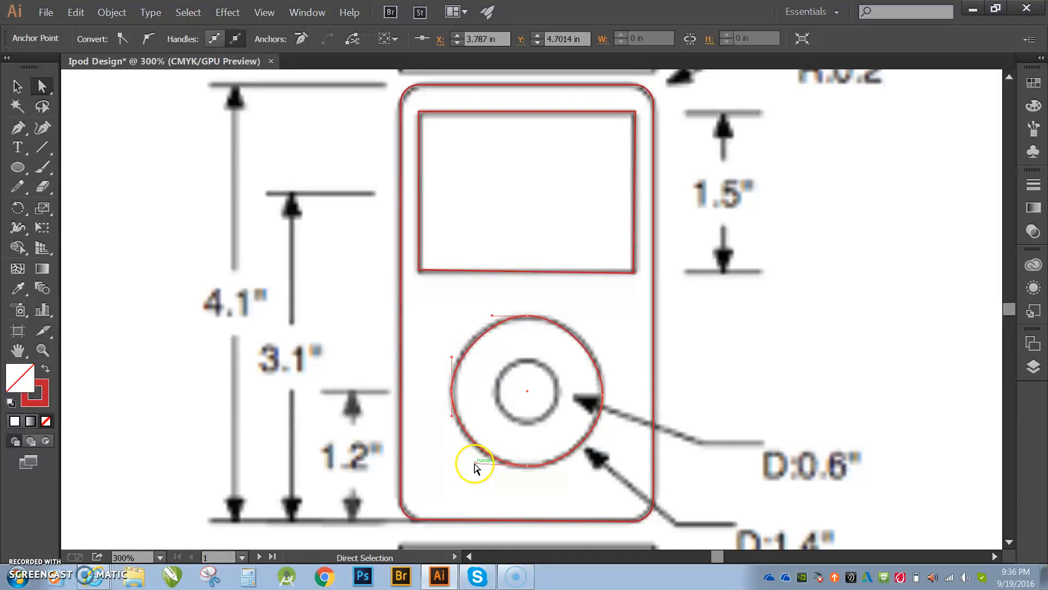
{"action": "left_click_drag", "start_coordinate": [451, 409], "coordinate": [451, 345]}
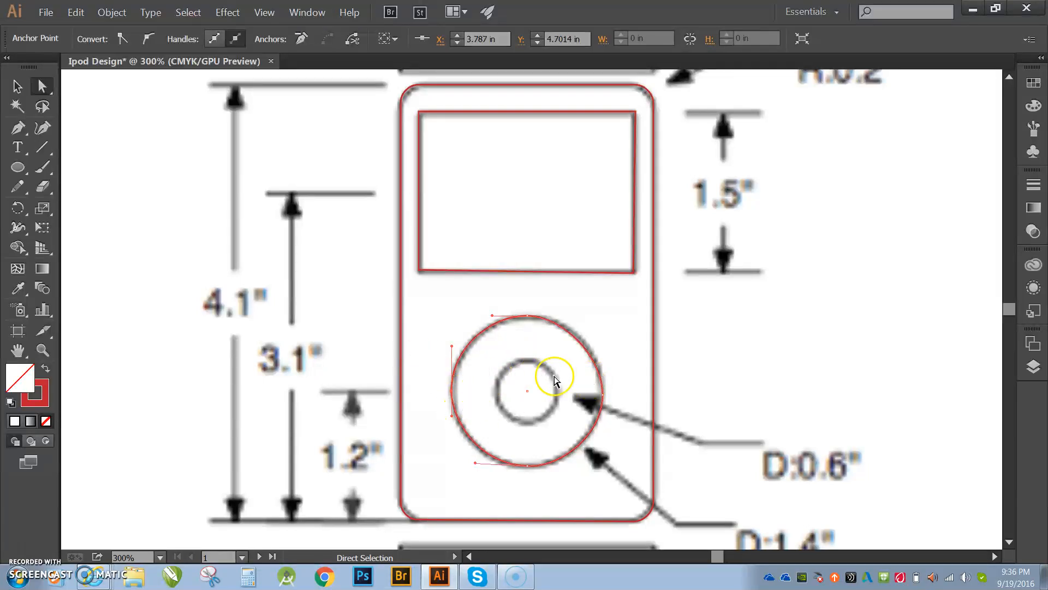
- Draw a small ellipse inside the center button and drag its anchors outward toward the inner circle outline
{"action": "left_click", "coordinate": [18, 167]}
{"action": "left_click_drag", "start_coordinate": [520, 390], "coordinate": [544, 415]}
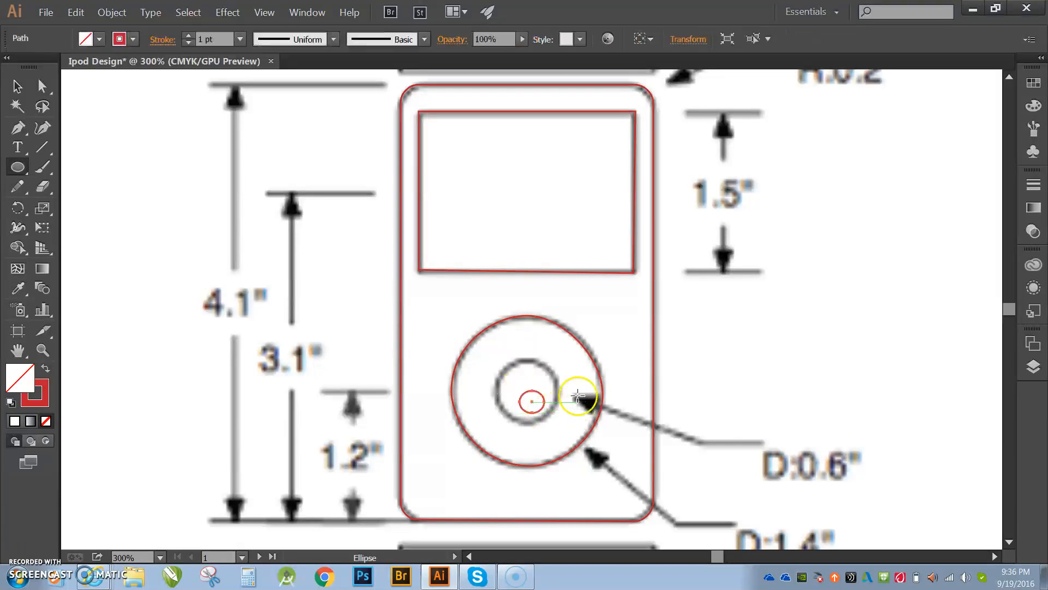
{"action": "key", "text": "a"}
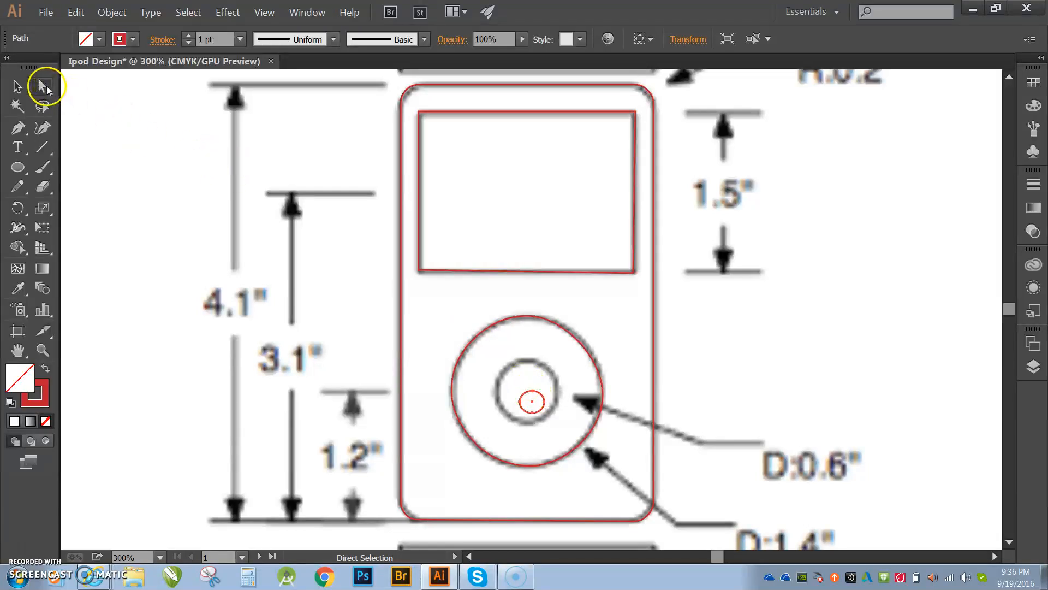
{"action": "left_click", "coordinate": [532, 398]}
{"action": "left_click_drag", "start_coordinate": [532, 397], "coordinate": [526, 362]}
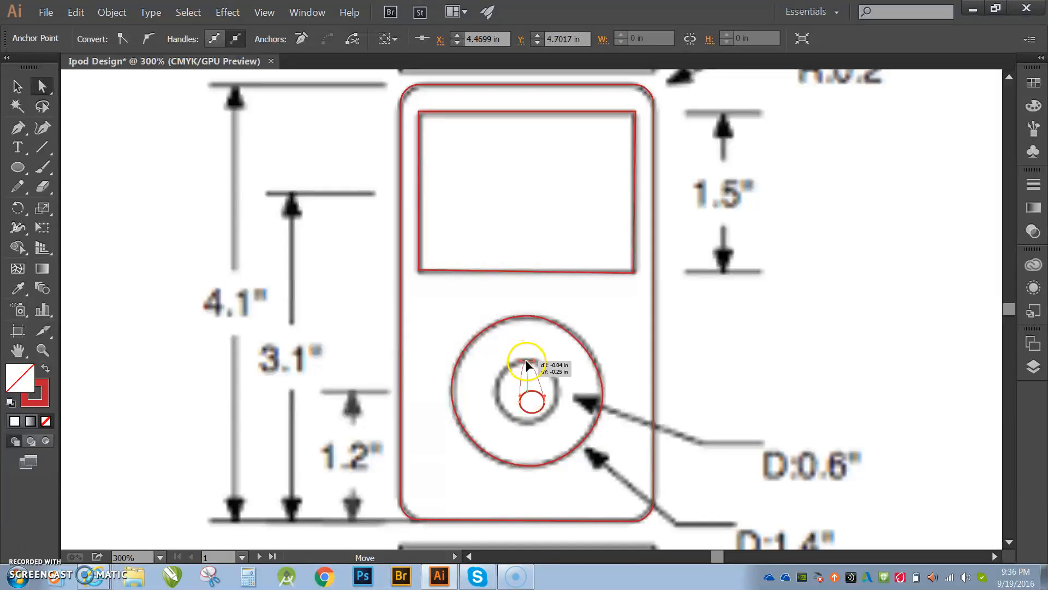
{"action": "left_click_drag", "start_coordinate": [533, 414], "coordinate": [497, 362]}
- Adjust the inner circle's bottom and right anchors and handles so it follows the center button outline
{"action": "key", "text": "z"}
{"action": "left_click", "coordinate": [529, 390]}
{"action": "left_click", "coordinate": [525, 311]}
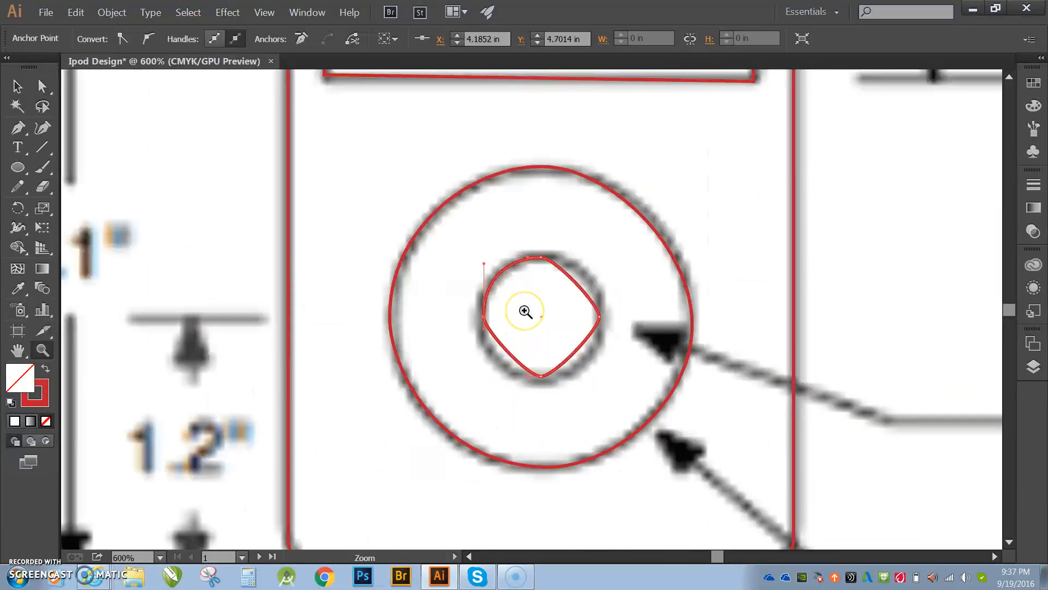
{"action": "left_click", "coordinate": [525, 311]}
{"action": "key", "text": "a"}
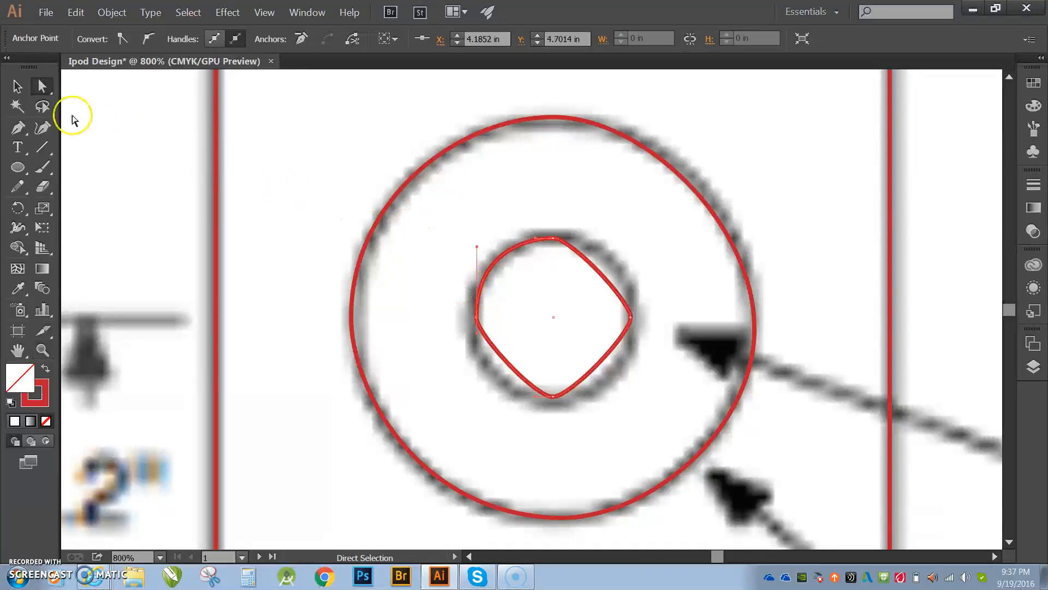
{"action": "left_click", "coordinate": [551, 396]}
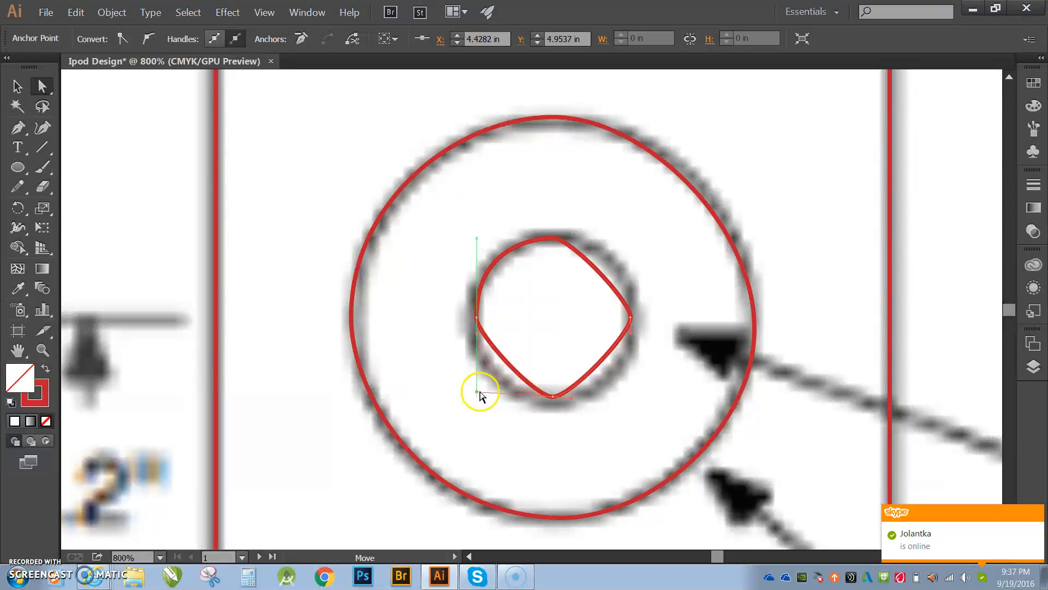
{"action": "left_click_drag", "start_coordinate": [480, 392], "coordinate": [479, 392]}
{"action": "left_click_drag", "start_coordinate": [569, 399], "coordinate": [614, 400]}
{"action": "left_click", "coordinate": [631, 315]}
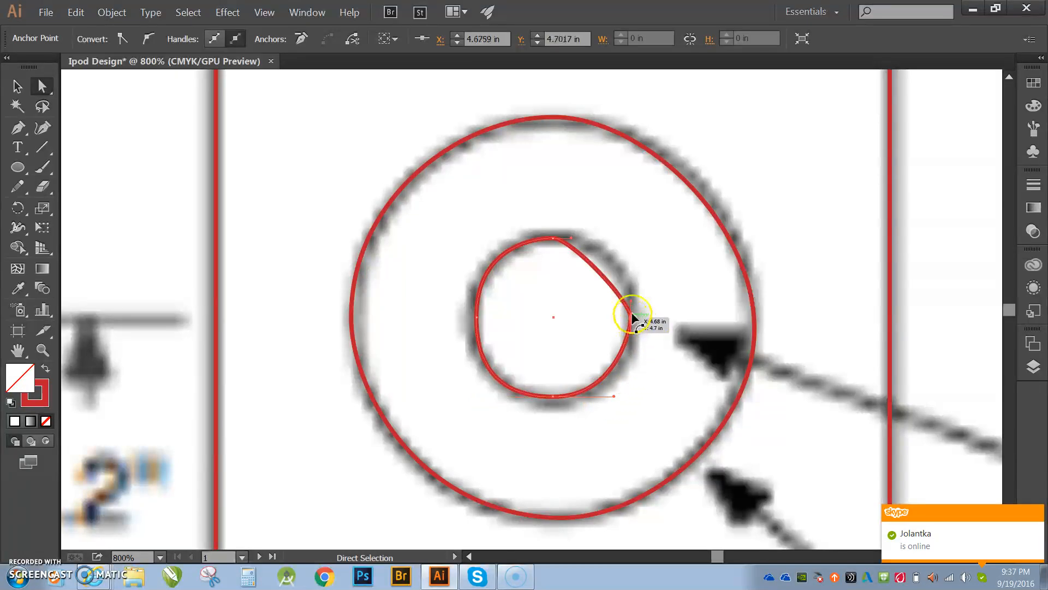
{"action": "left_click_drag", "start_coordinate": [632, 307], "coordinate": [635, 250]}
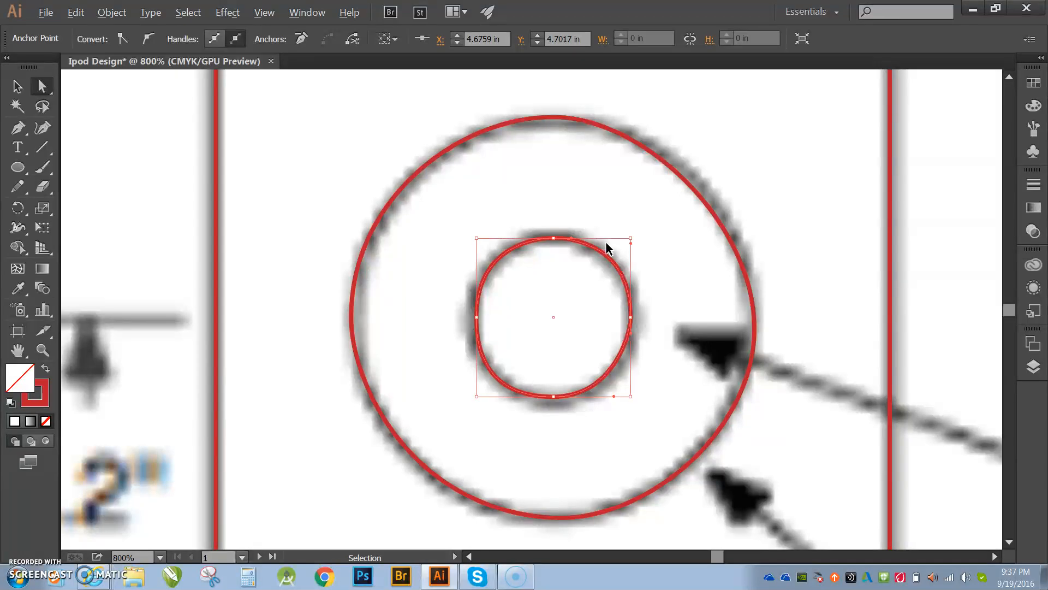
- Try to move the traced iPod outline off the reference drawing
{"action": "key", "text": "ctrl+alt+0"}
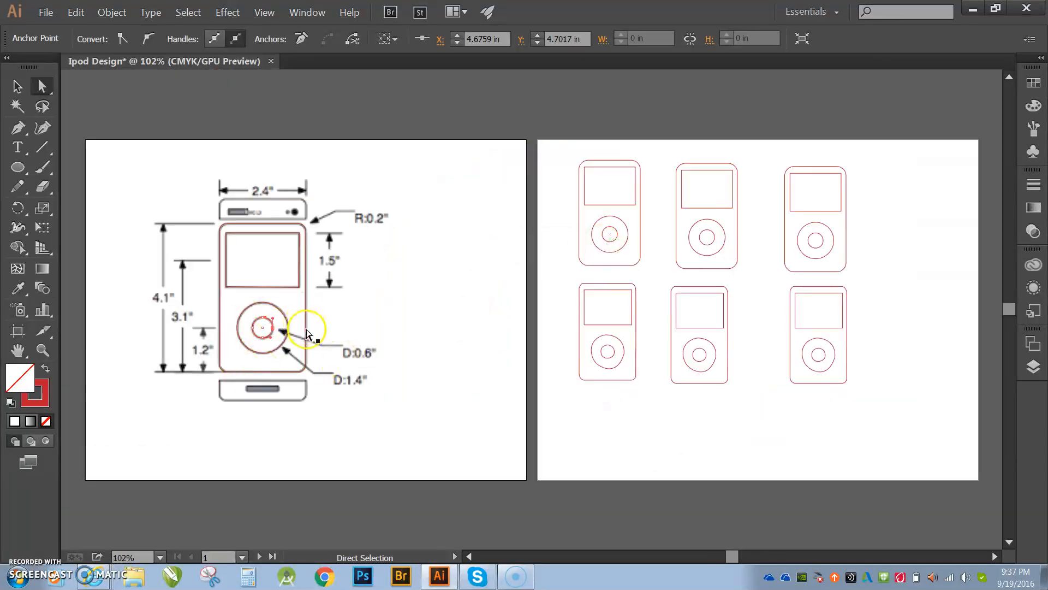
{"action": "key", "text": "v"}
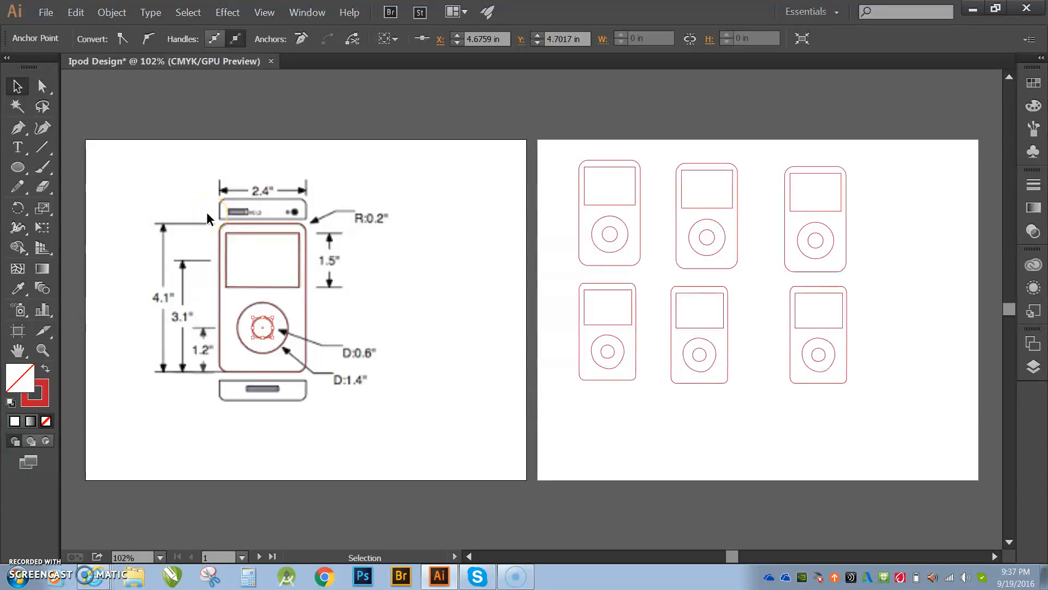
{"action": "left_click_drag", "start_coordinate": [202, 210], "coordinate": [334, 387]}
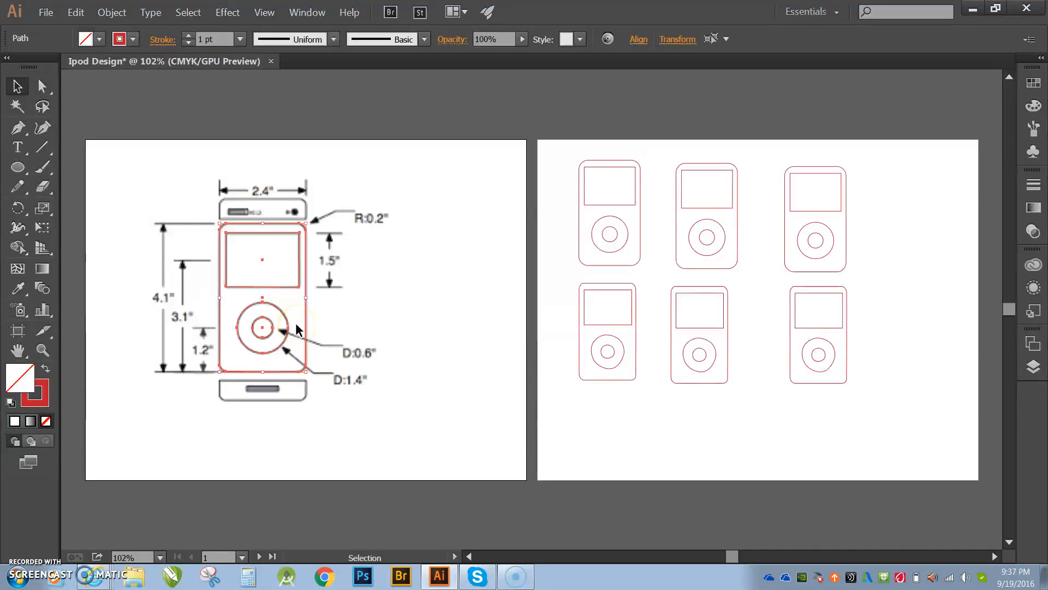
{"action": "key", "text": "a"}
{"action": "key", "text": "v"}
{"action": "left_click", "coordinate": [297, 327]}
{"action": "left_click_drag", "start_coordinate": [303, 308], "coordinate": [447, 372]}
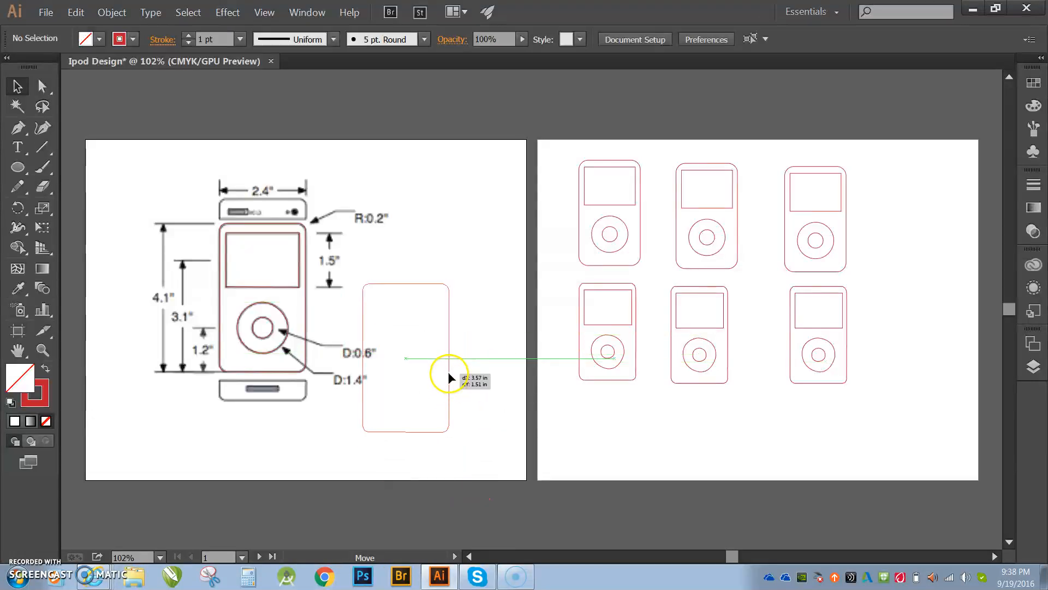
{"action": "key", "text": "a"}
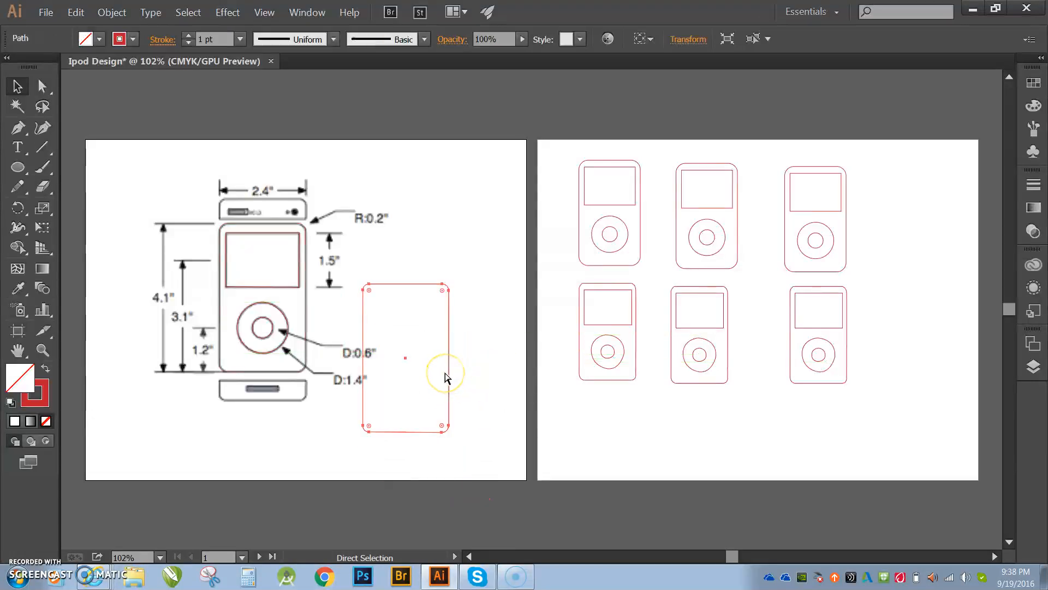
{"action": "key", "text": "ctrl+z"}
- Group all the traced iPod shapes and move the group beside the reference drawing
{"action": "key", "text": "v"}
{"action": "left_click", "coordinate": [443, 360]}
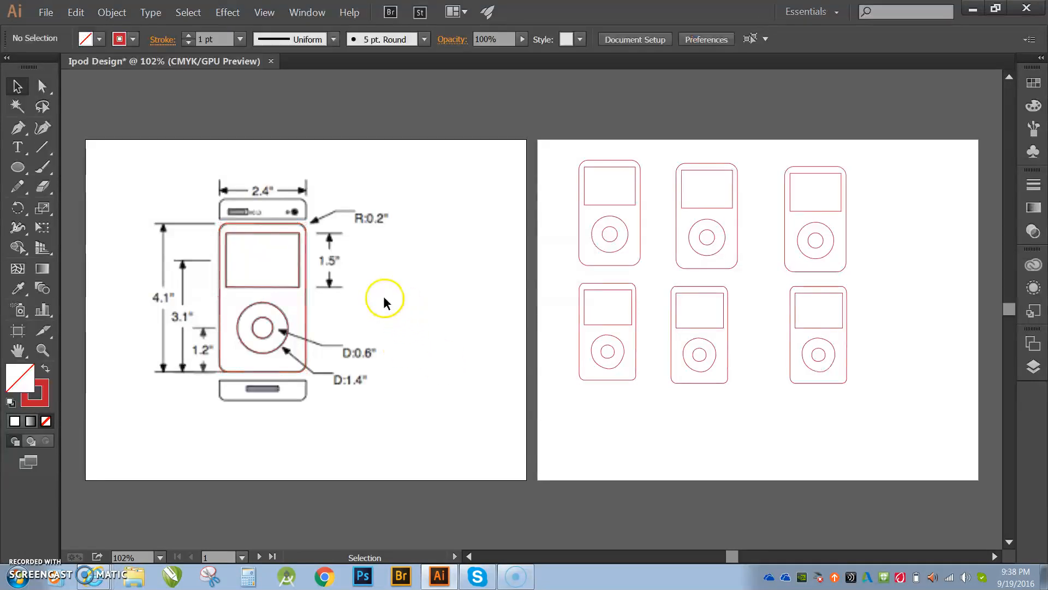
{"action": "left_click", "coordinate": [263, 330]}
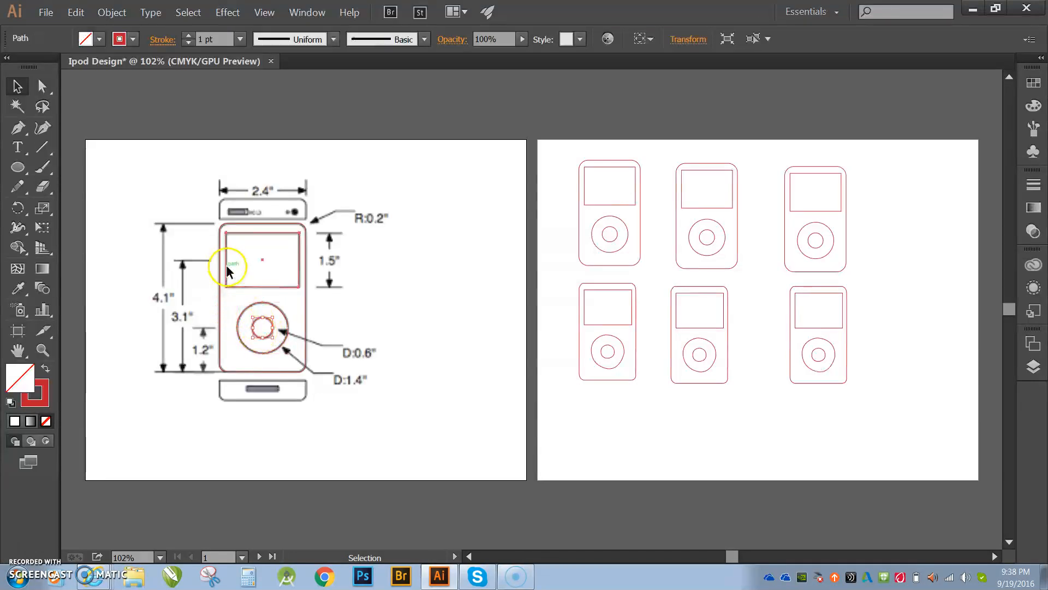
{"action": "left_click_drag", "start_coordinate": [202, 215], "coordinate": [325, 391]}
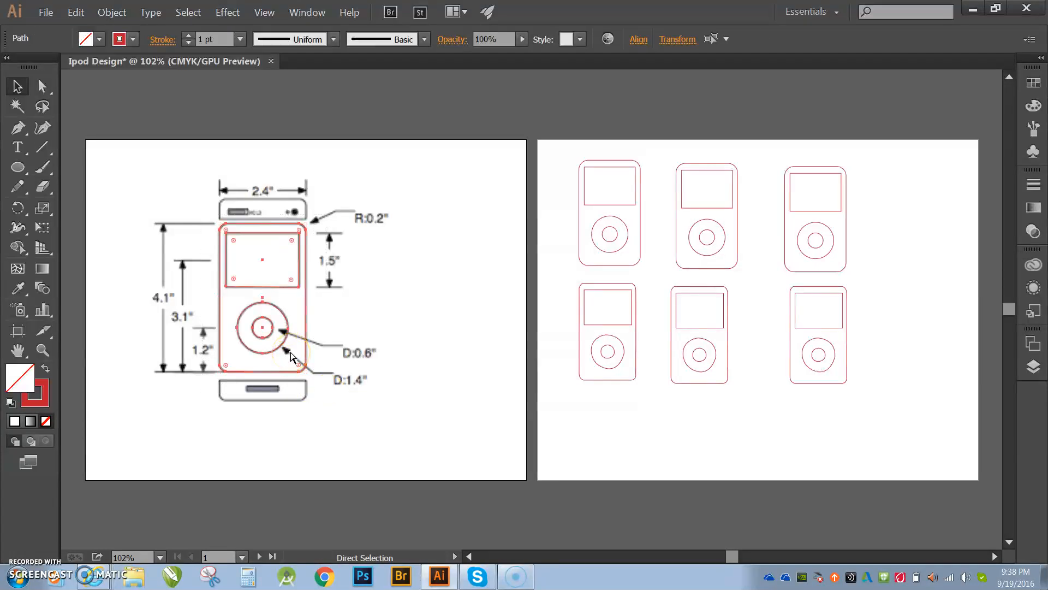
{"action": "key", "text": "ctrl+g"}
{"action": "left_click_drag", "start_coordinate": [305, 334], "coordinate": [500, 378]}
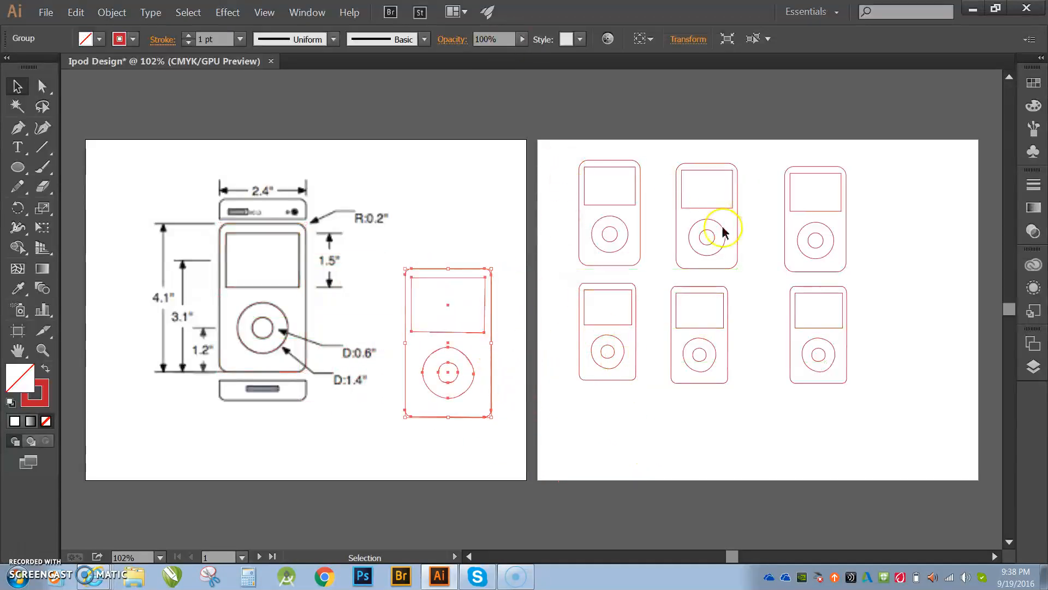
- Switch the second artboard to portrait orientation in its artboard options
{"action": "left_click", "coordinate": [878, 259]}
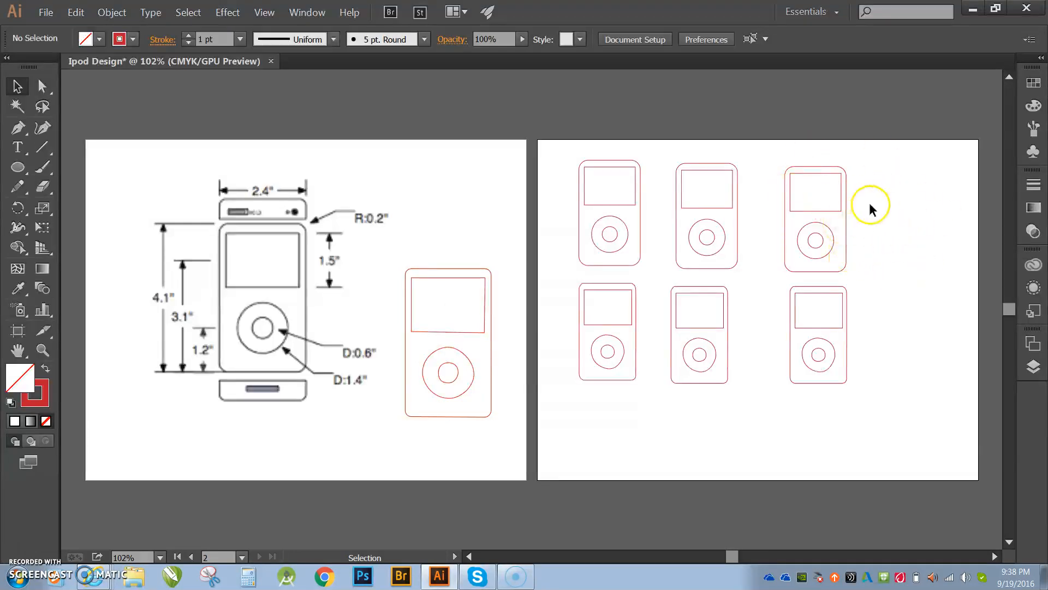
{"action": "left_click", "coordinate": [1031, 362]}
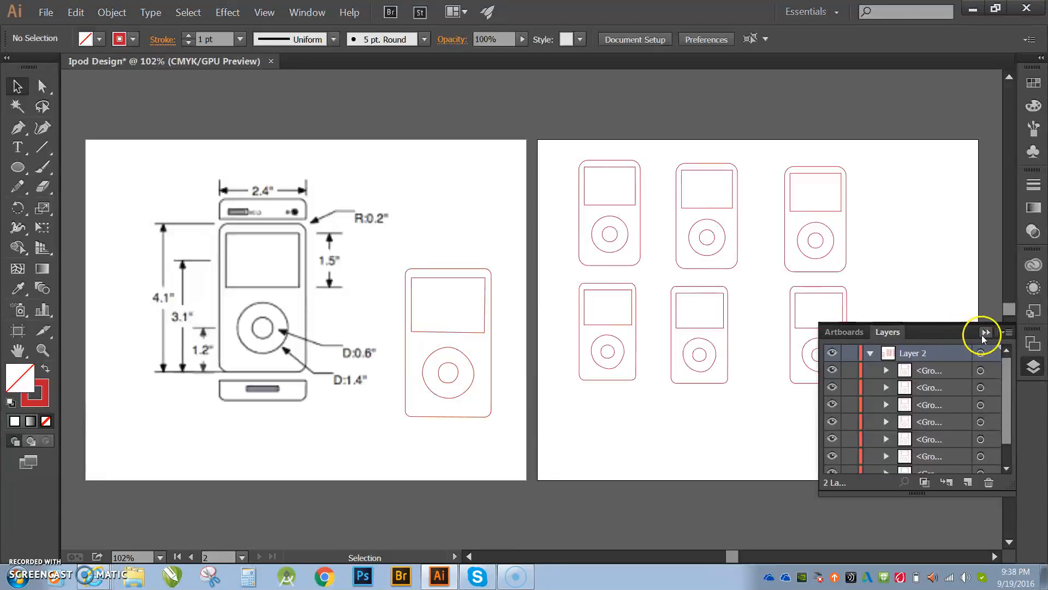
{"action": "left_click", "coordinate": [860, 340]}
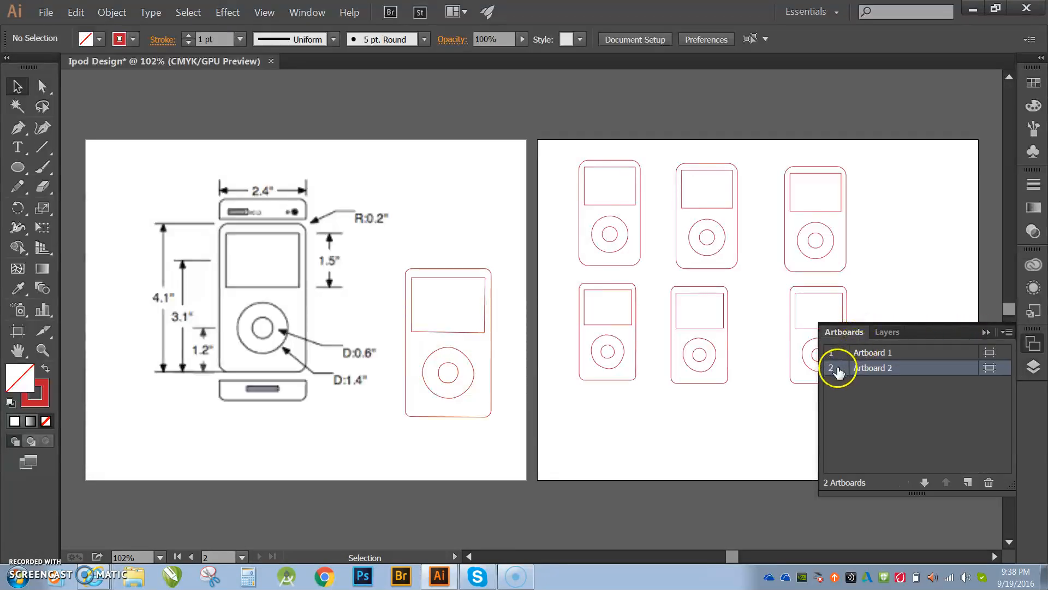
{"action": "double_click", "coordinate": [839, 369]}
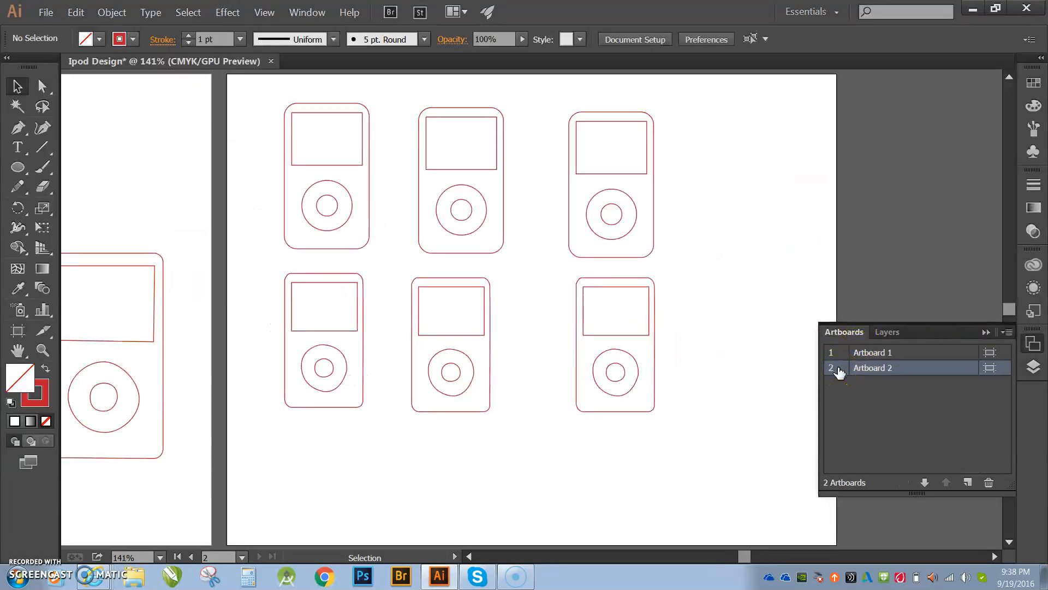
{"action": "left_click", "coordinate": [990, 369]}
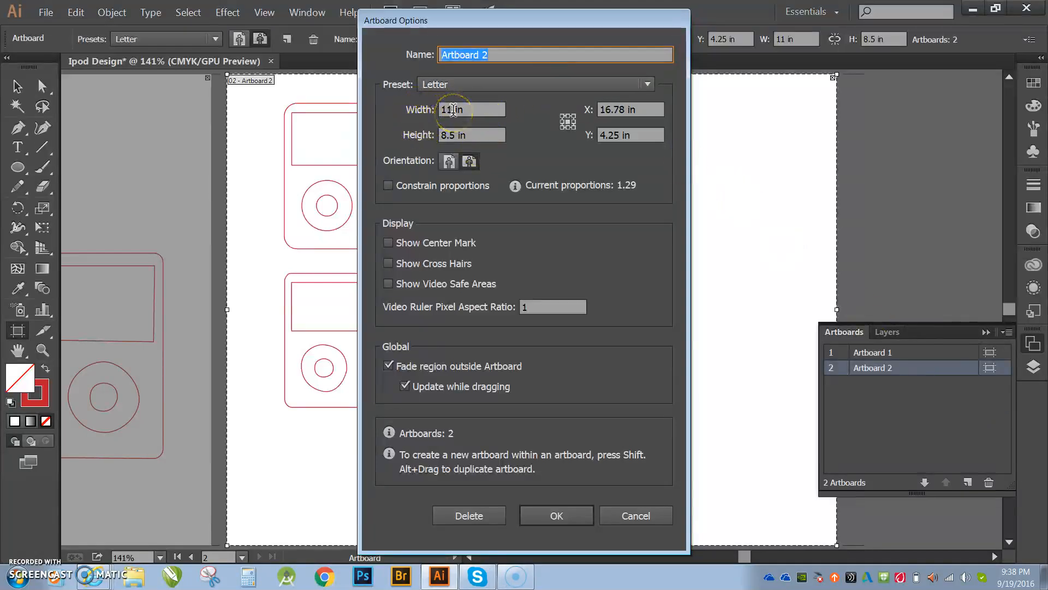
{"action": "left_click", "coordinate": [448, 161]}
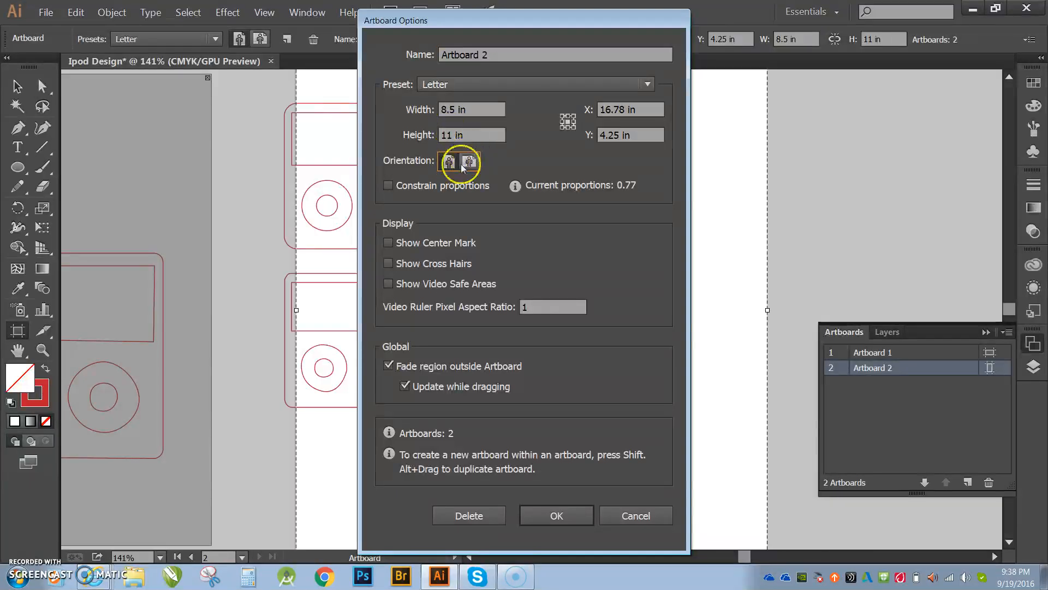
{"action": "left_click", "coordinate": [551, 515]}
{"action": "key", "text": "Escape"}
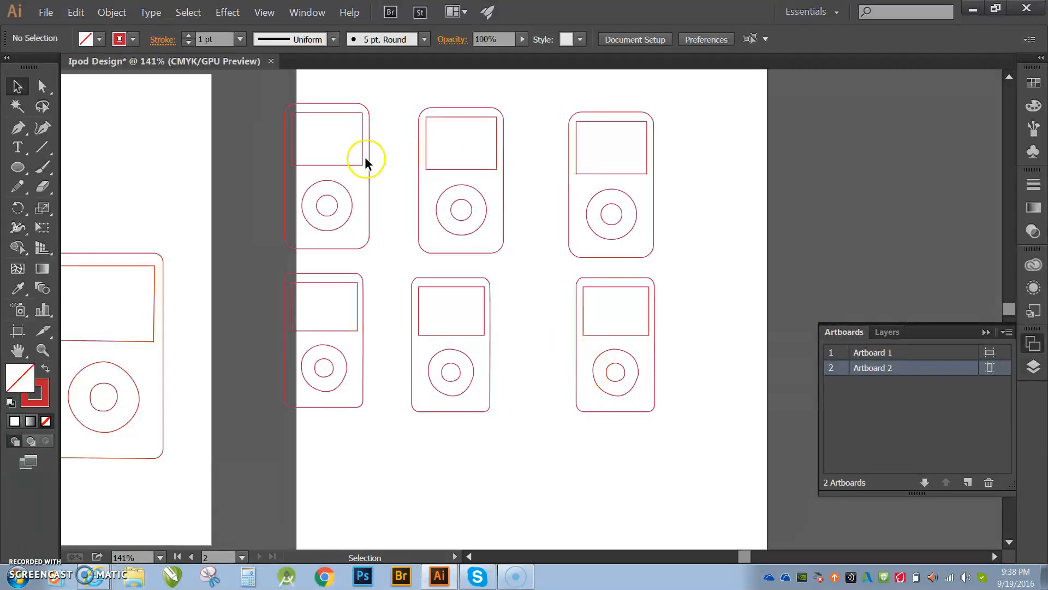
- Reposition the six iPod copies so both rows fit inside the portrait second artboard
{"action": "left_click_drag", "start_coordinate": [653, 222], "coordinate": [706, 217]}
{"action": "left_click_drag", "start_coordinate": [500, 214], "coordinate": [561, 214]}
{"action": "left_click_drag", "start_coordinate": [368, 204], "coordinate": [430, 204]}
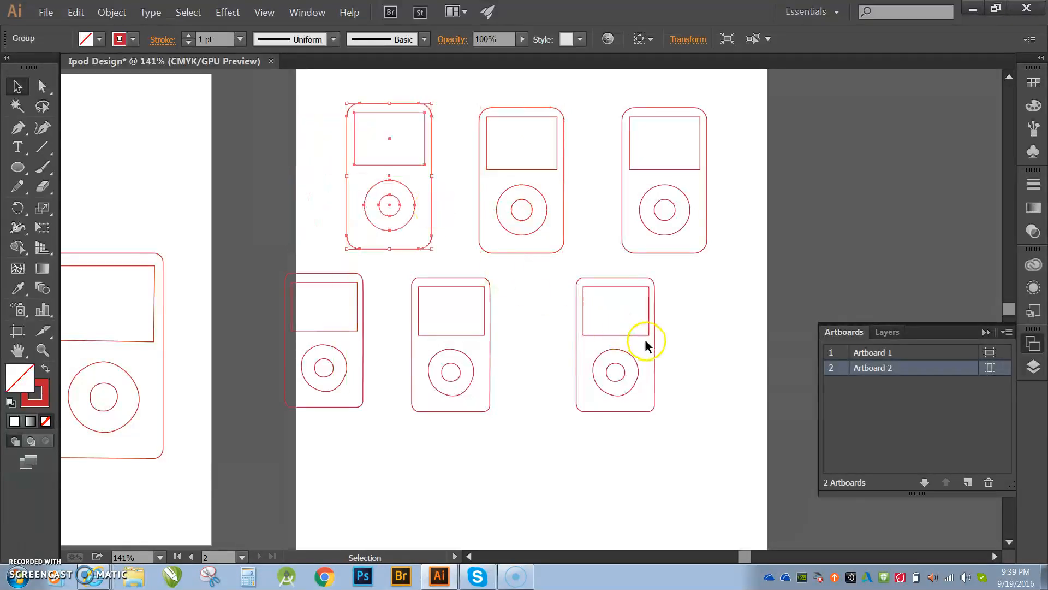
{"action": "left_click_drag", "start_coordinate": [655, 363], "coordinate": [713, 367]}
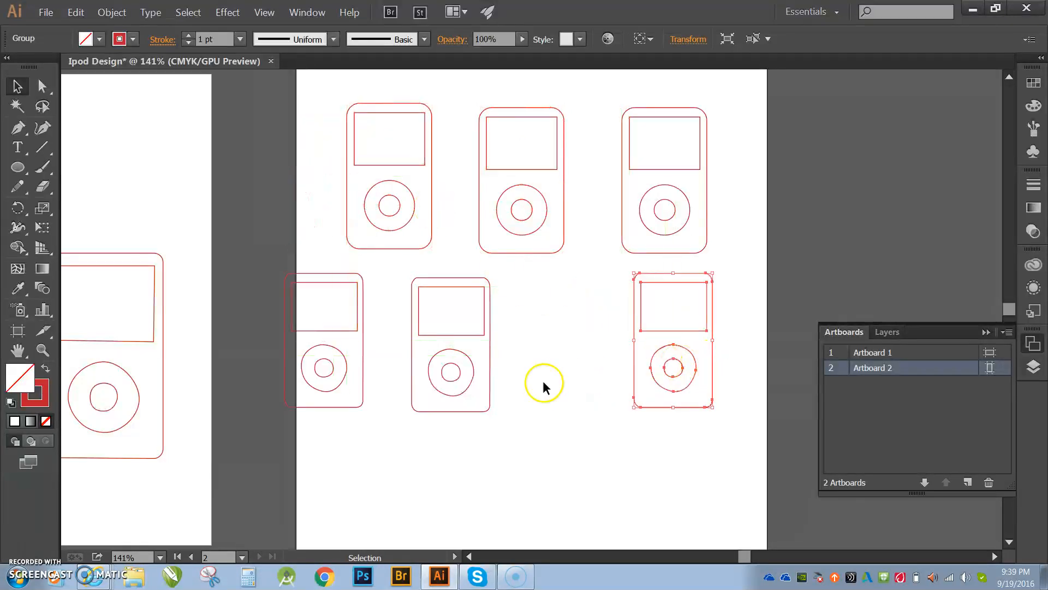
{"action": "left_click_drag", "start_coordinate": [489, 371], "coordinate": [564, 372]}
{"action": "left_click_drag", "start_coordinate": [364, 392], "coordinate": [437, 393]}
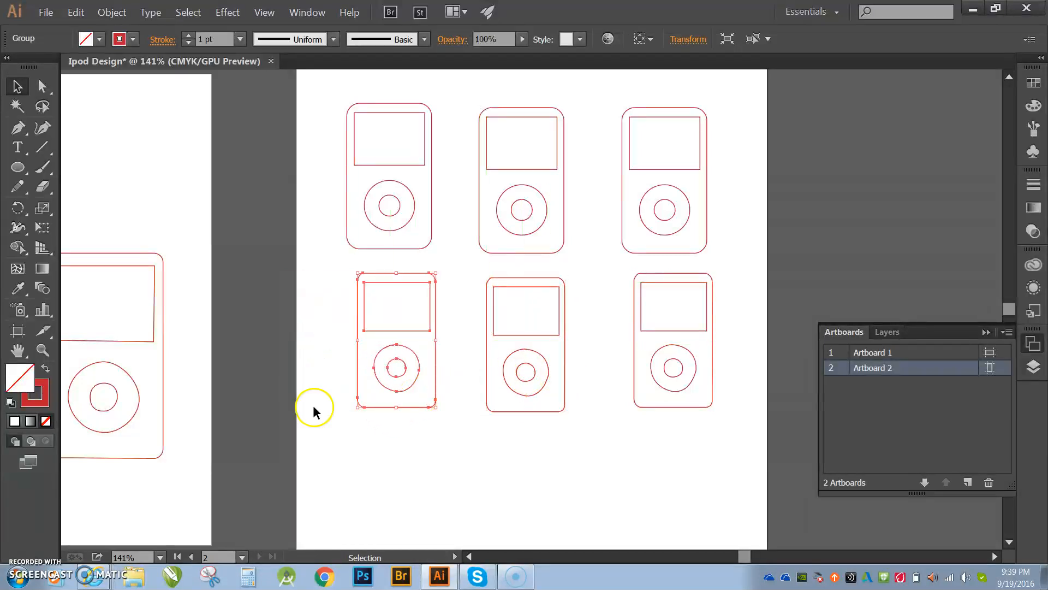
- Try to shift the body outline inside the traced group in isolation mode
{"action": "left_click", "coordinate": [167, 423]}
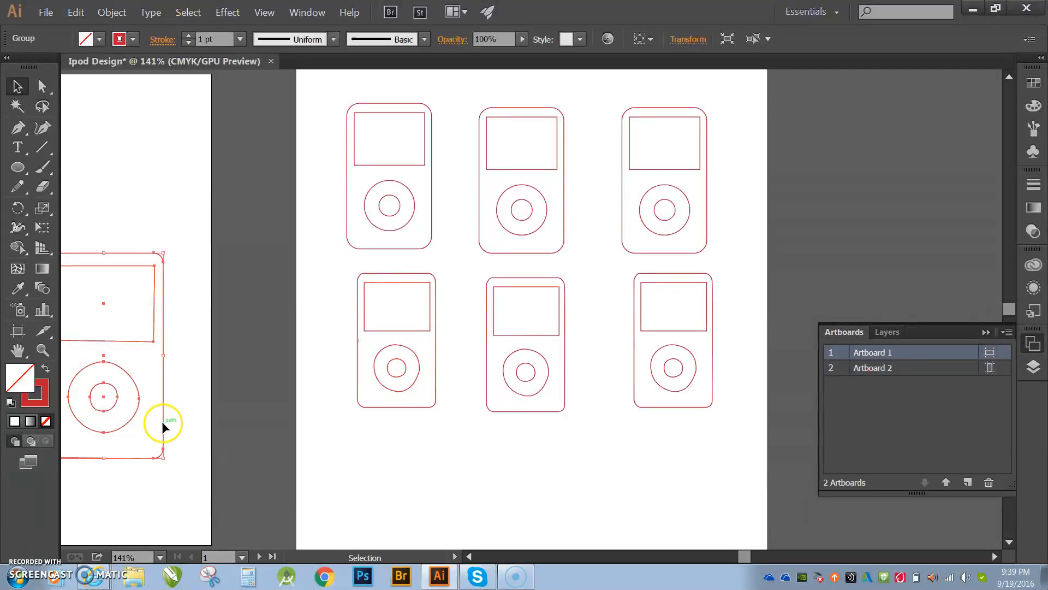
{"action": "double_click", "coordinate": [162, 423]}
{"action": "left_click_drag", "start_coordinate": [163, 426], "coordinate": [204, 428]}
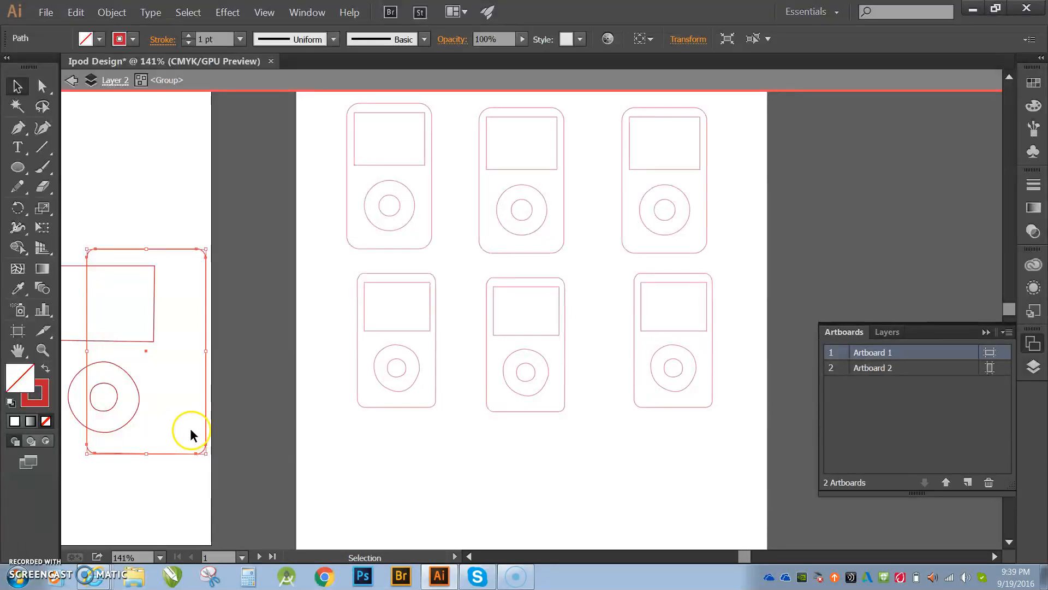
{"action": "key", "text": "ctrl+alt+0"}
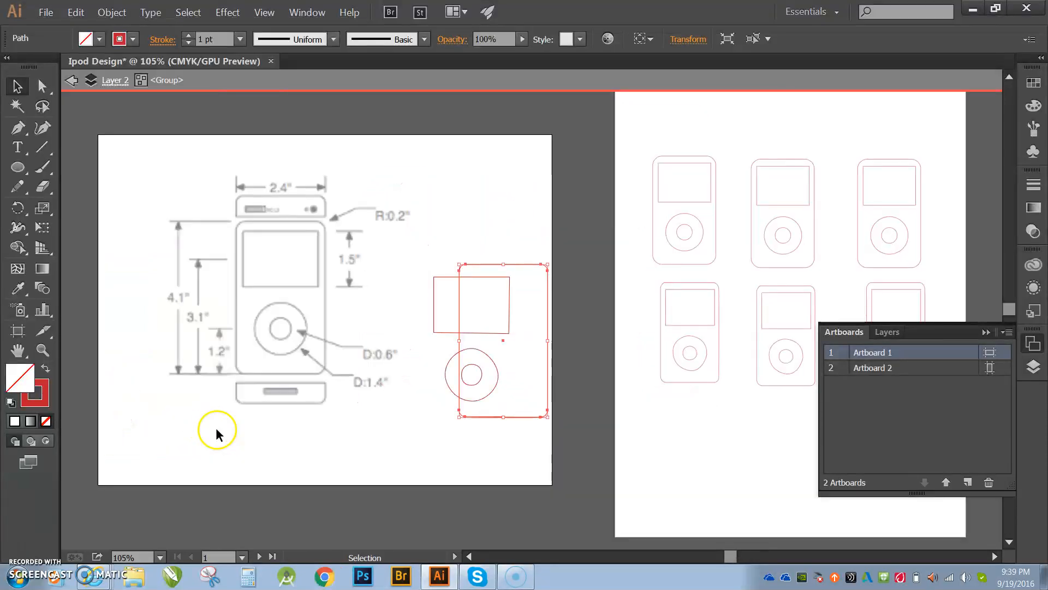
{"action": "key", "text": "Escape"}
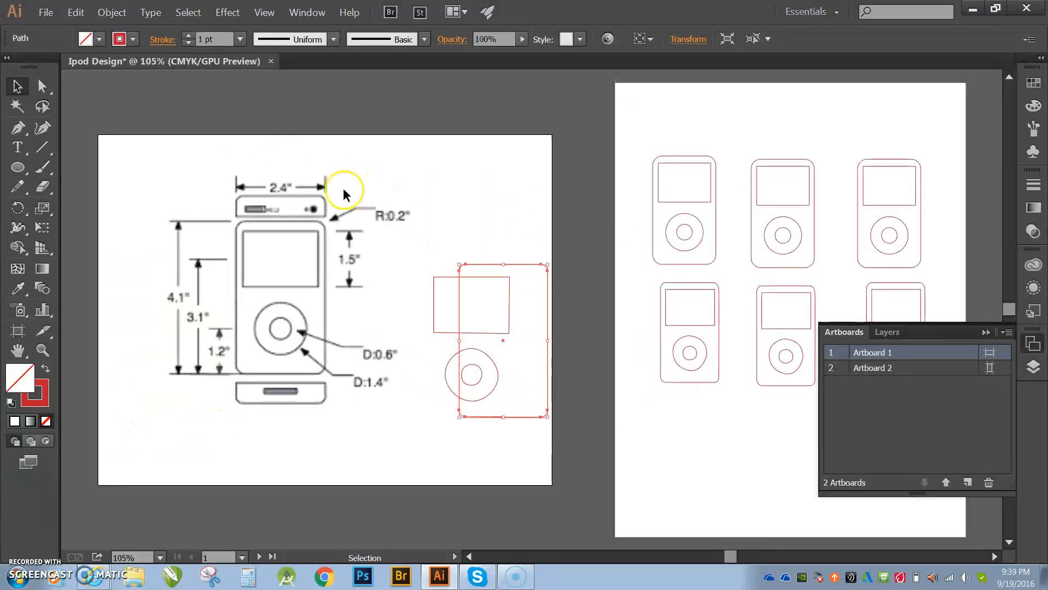
- Try to adjust the traced group's parts again in isolation mode, undoing the move
{"action": "double_click", "coordinate": [467, 305]}
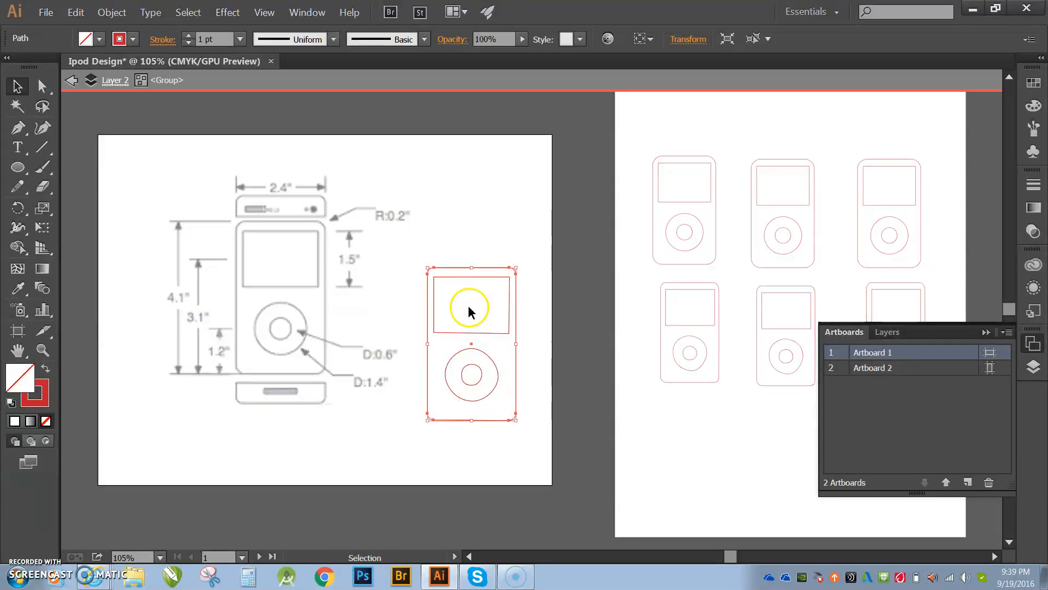
{"action": "left_click_drag", "start_coordinate": [403, 247], "coordinate": [519, 415]}
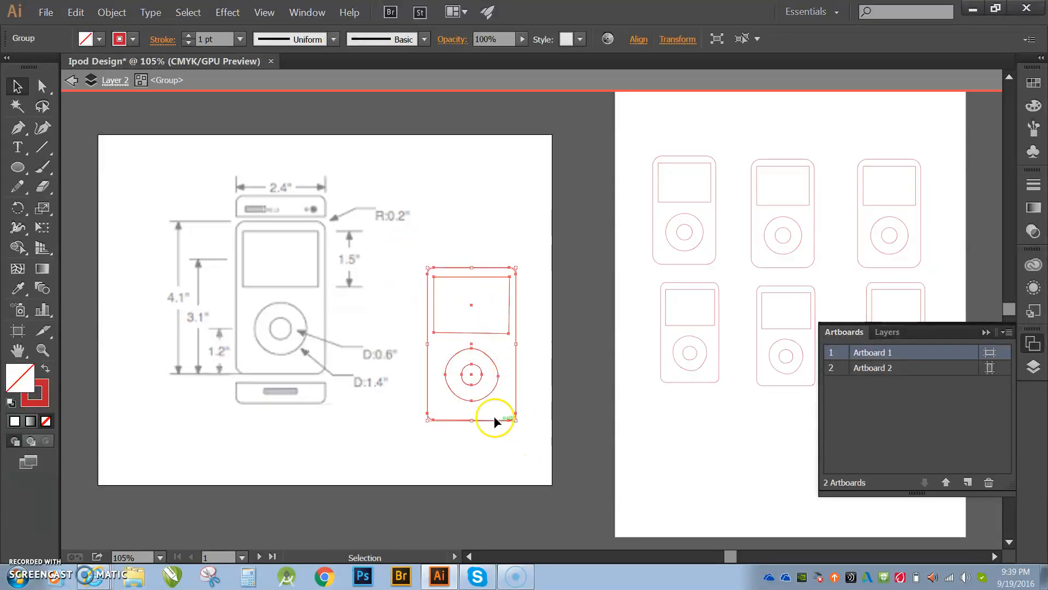
{"action": "right_click", "coordinate": [493, 414]}
{"action": "left_click", "coordinate": [457, 465]}
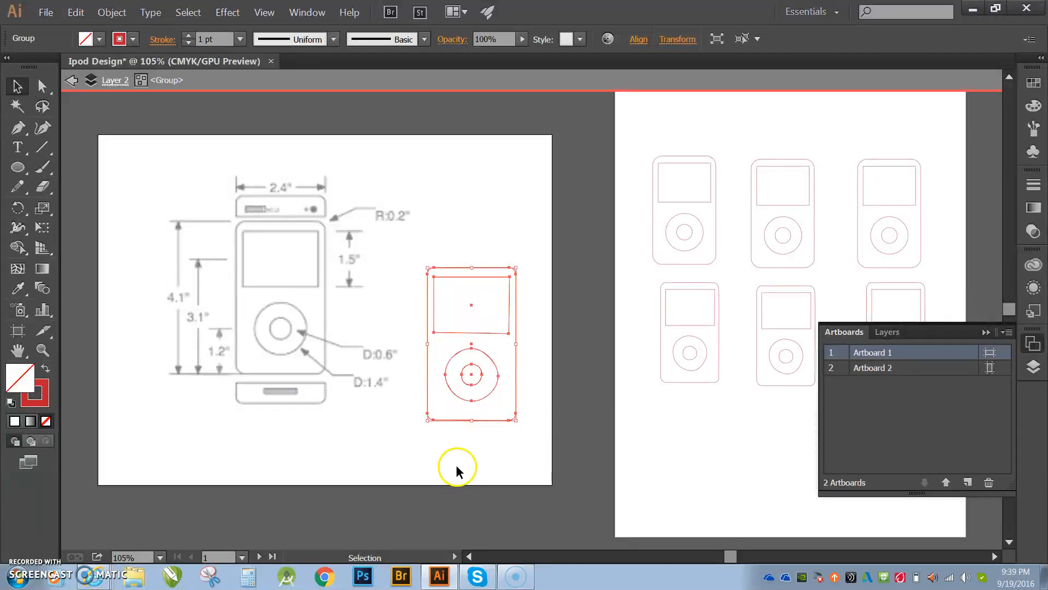
{"action": "left_click", "coordinate": [514, 411]}
{"action": "left_click_drag", "start_coordinate": [515, 415], "coordinate": [525, 433]}
{"action": "key", "text": "ctrl+z"}
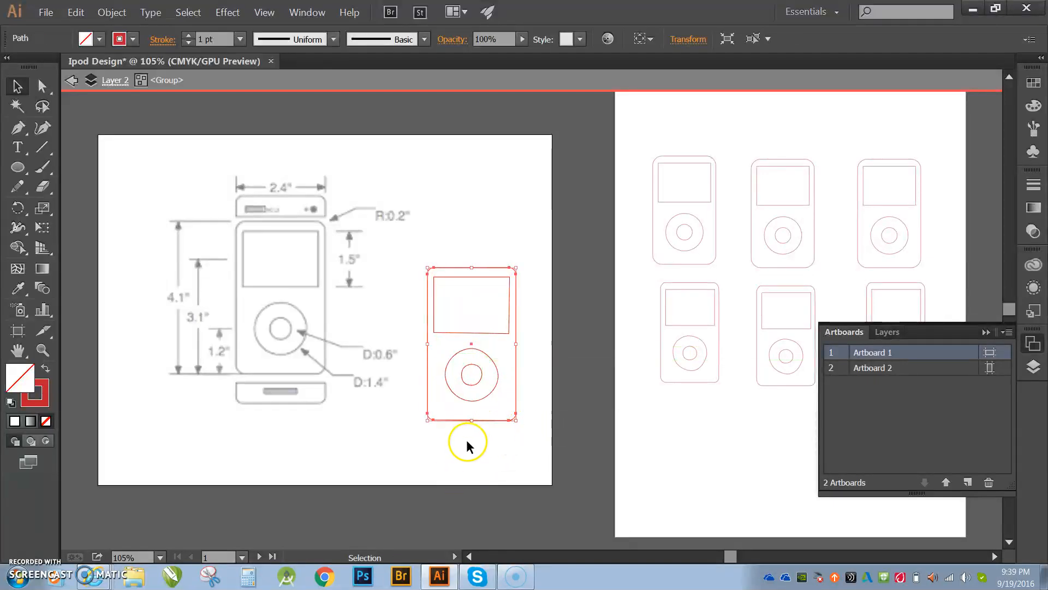
{"action": "left_click", "coordinate": [466, 440]}
{"action": "key", "text": "Escape"}
- Ungroup the traced iPod shapes and group them again as one object
{"action": "left_click_drag", "start_coordinate": [411, 256], "coordinate": [515, 414]}
{"action": "right_click", "coordinate": [499, 377]}
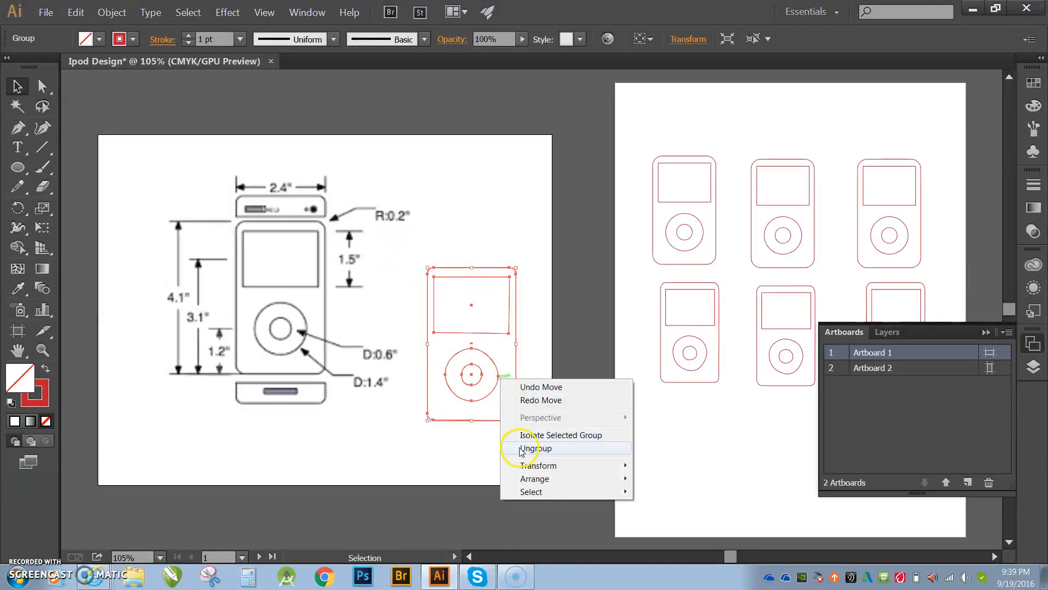
{"action": "left_click", "coordinate": [550, 455]}
{"action": "left_click", "coordinate": [449, 339]}
{"action": "left_click_drag", "start_coordinate": [417, 262], "coordinate": [532, 439]}
{"action": "right_click", "coordinate": [492, 362]}
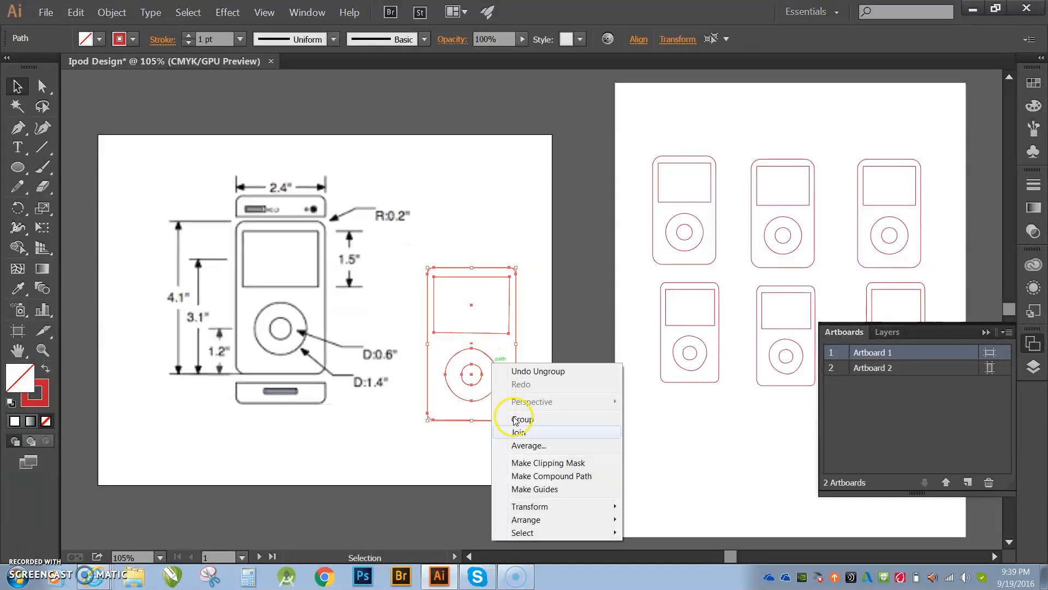
{"action": "left_click", "coordinate": [523, 423]}
- Move the traced iPod group onto the second artboard below the rows of copies
{"action": "left_click", "coordinate": [496, 430]}
{"action": "left_click", "coordinate": [496, 421]}
{"action": "left_click_drag", "start_coordinate": [497, 421], "coordinate": [701, 524]}
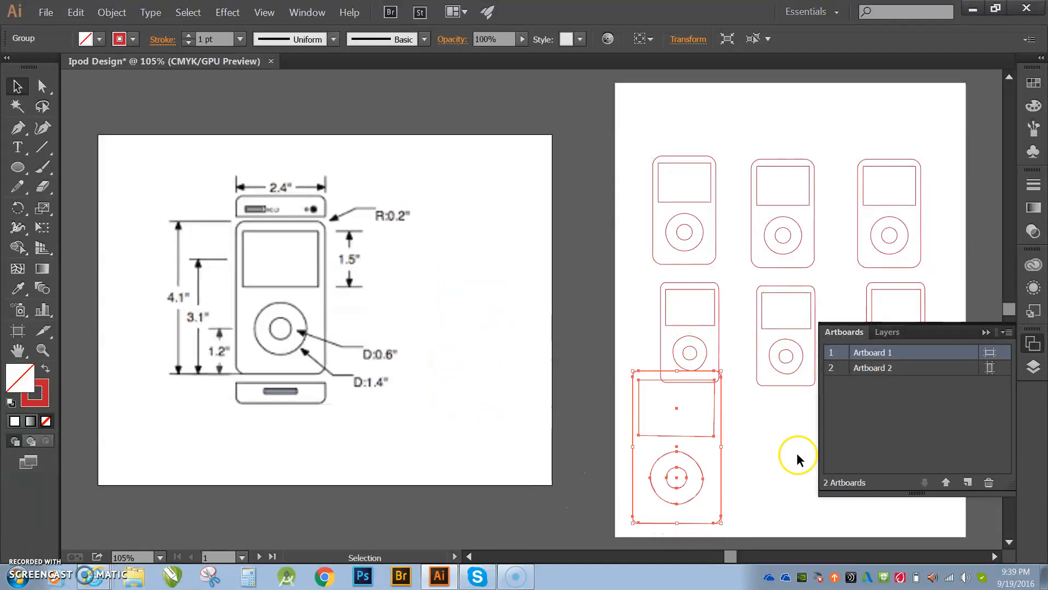
{"action": "left_click", "coordinate": [986, 333]}
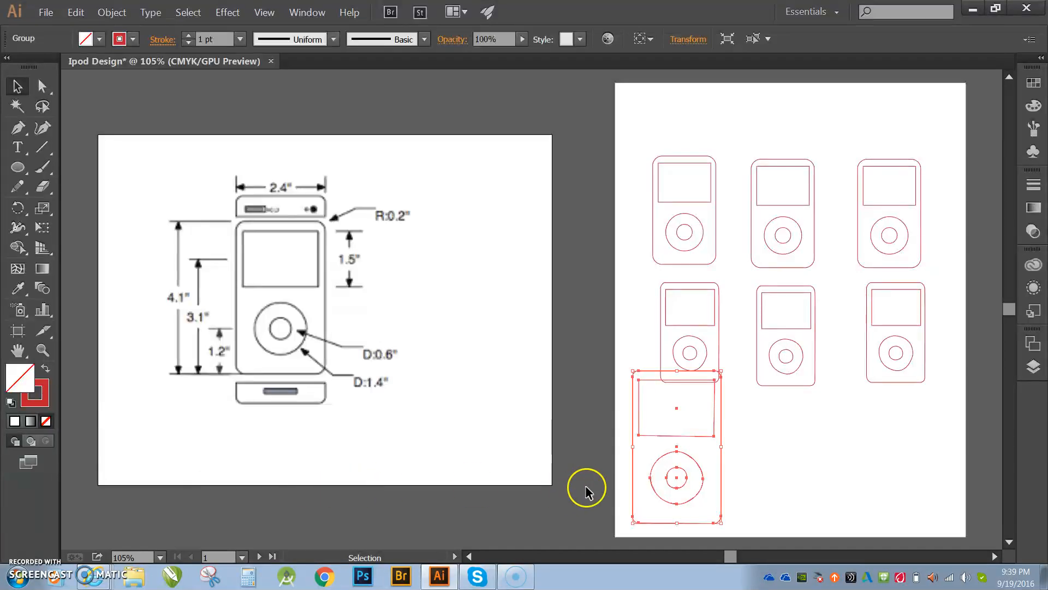
{"action": "left_click_drag", "start_coordinate": [677, 441], "coordinate": [692, 450]}
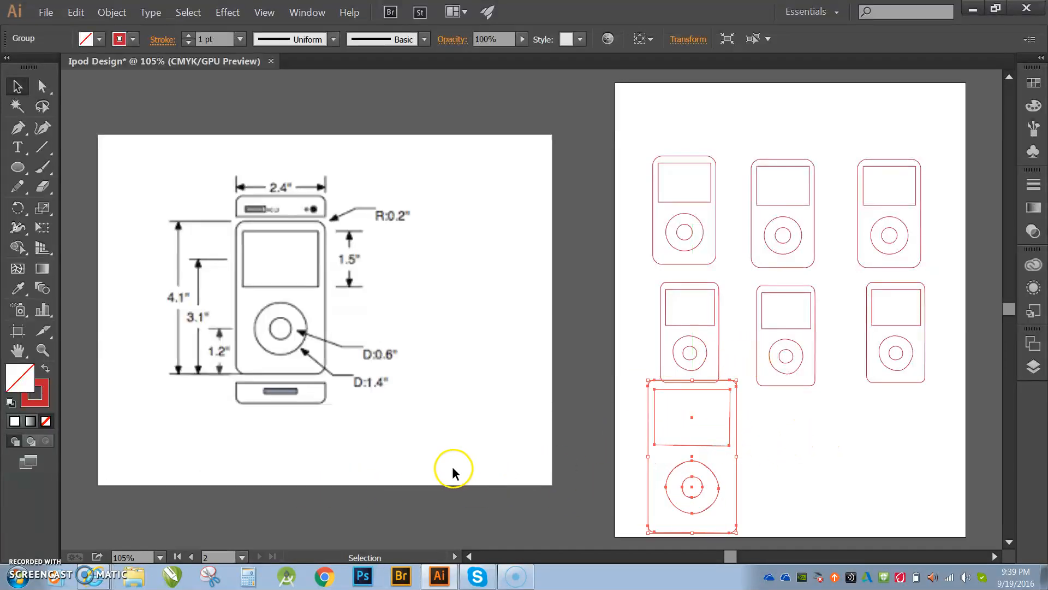